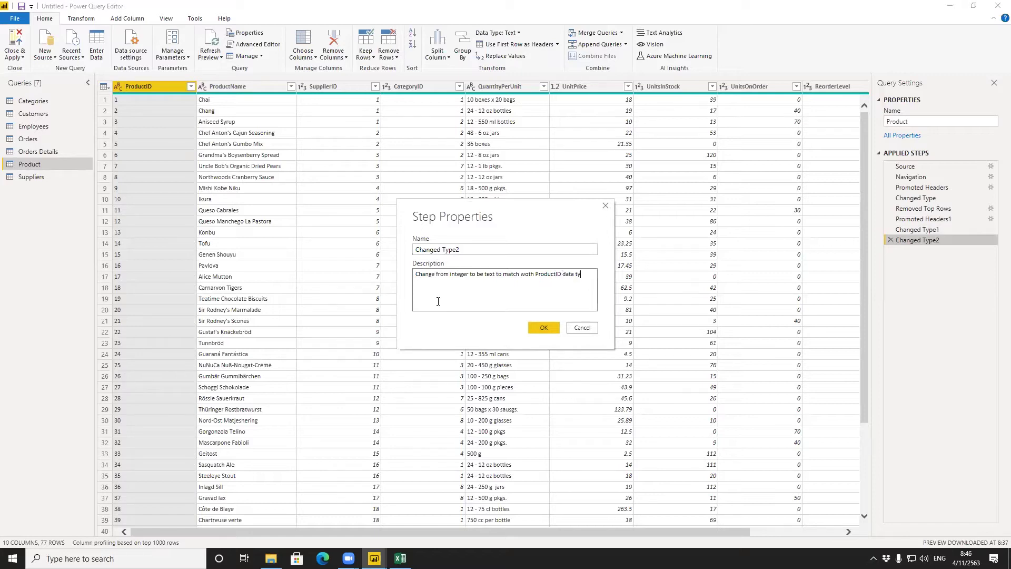
# Step: Finish the Changed Type2 description about matching the ProductID data type in the orderdetail table, save it, and apply the query changes to the report
pyautogui.write('erdetail table.')
pyautogui.click(536, 327)
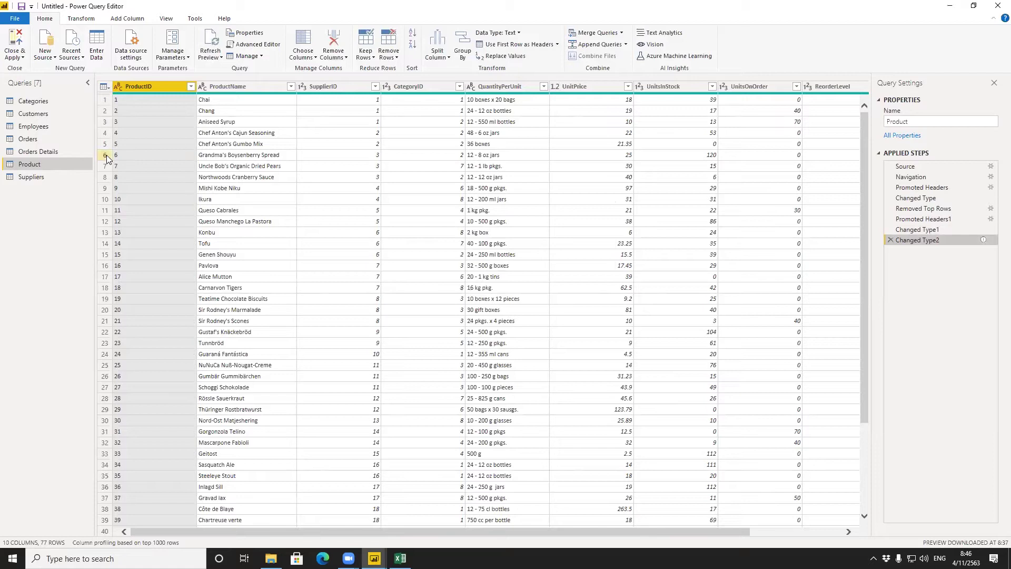
pyautogui.moveTo(982, 240)
pyautogui.click(15, 47)
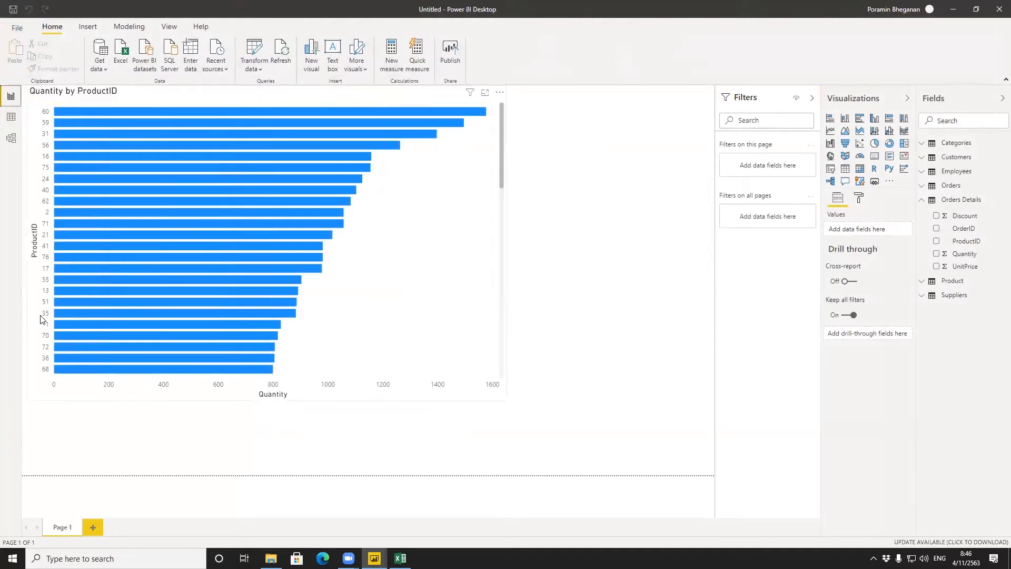
# Step: Add ProductName from the Product table to the Quantity by ProductID bar chart, keeping ProductID in the chart
pyautogui.moveTo(192, 272)
pyautogui.click(459, 221)
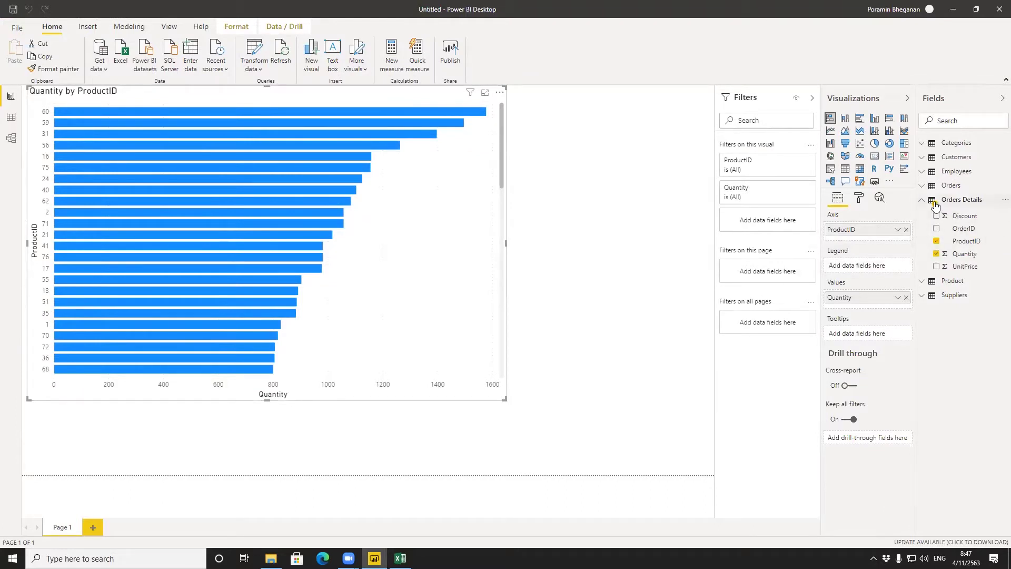
pyautogui.click(928, 281)
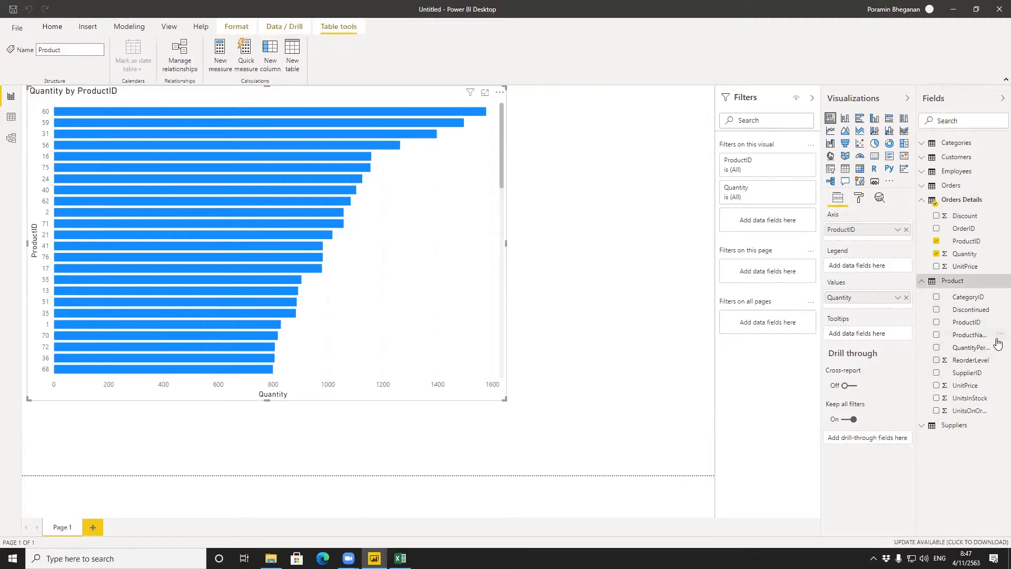
pyautogui.click(937, 335)
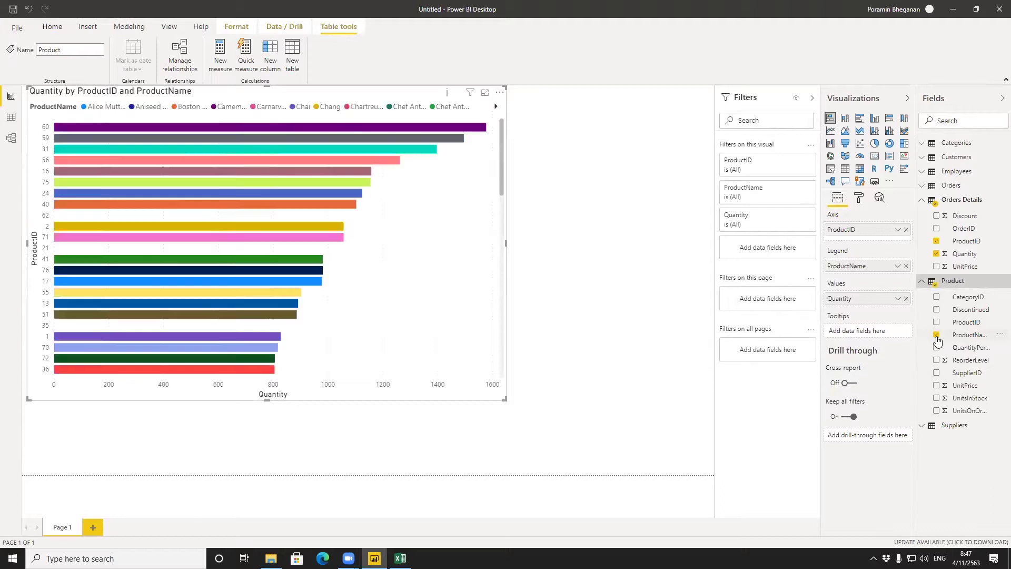
pyautogui.click(937, 242)
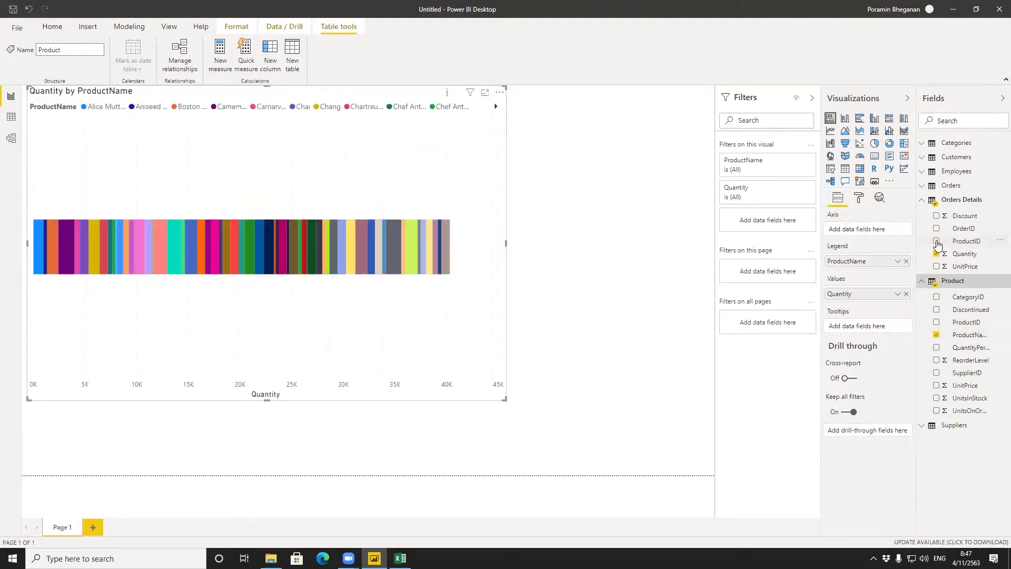
pyautogui.click(936, 241)
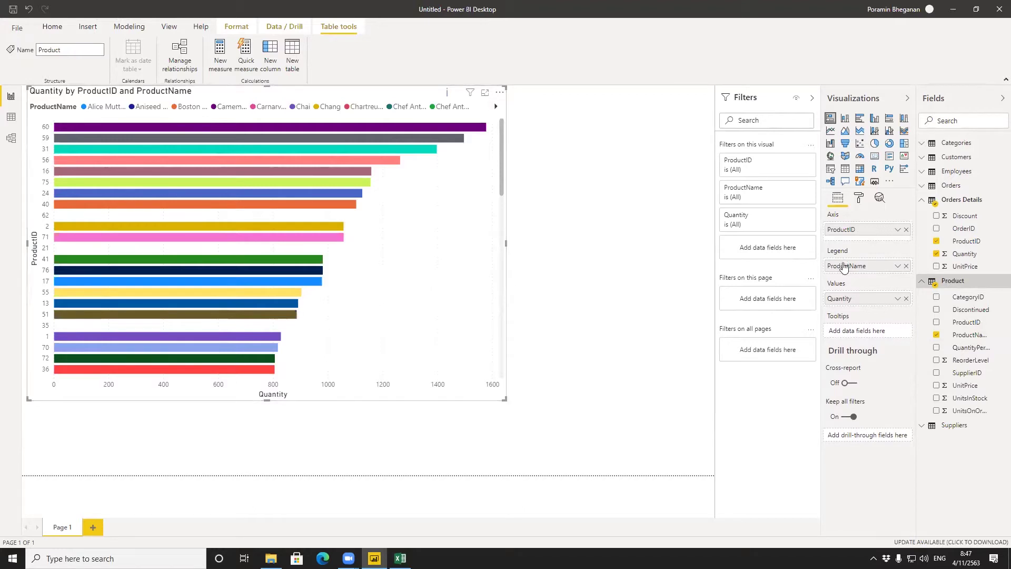
# Step: Move ProductName from the bar chart's legend to its axis and remove ProductID from the axis
pyautogui.click(897, 230)
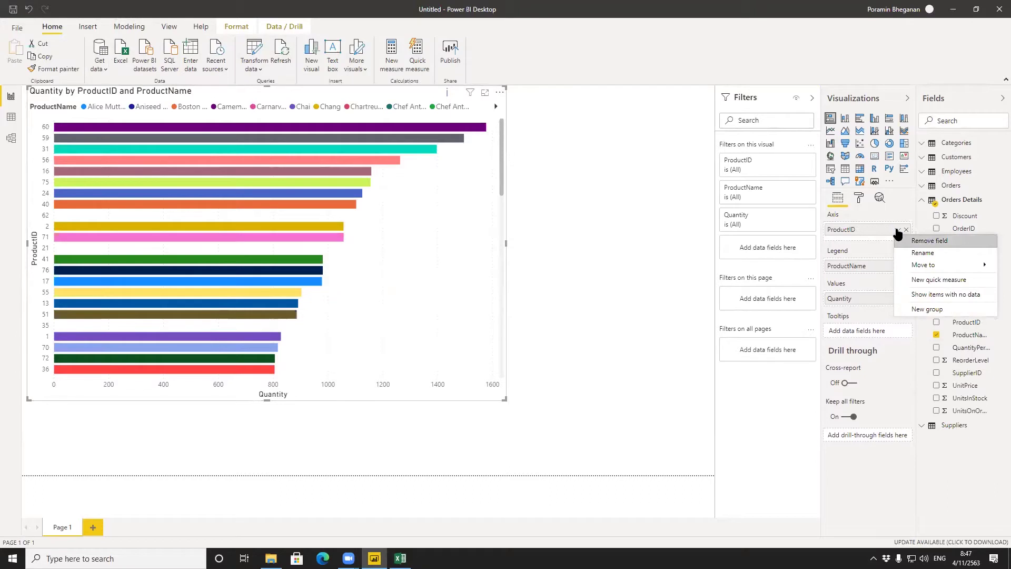
pyautogui.click(872, 252)
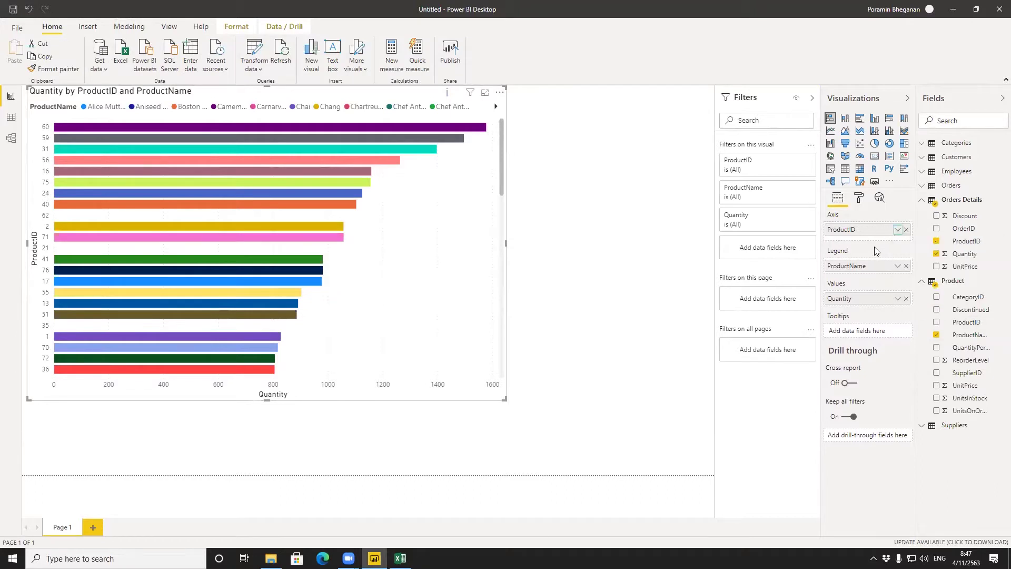
pyautogui.moveTo(852, 268); pyautogui.dragTo(857, 240)
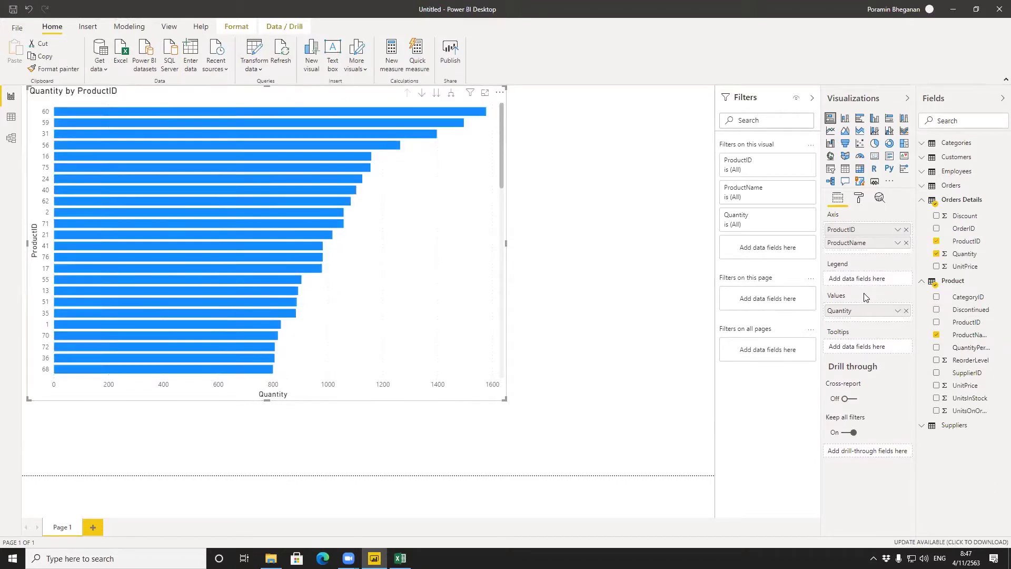
pyautogui.click(906, 230)
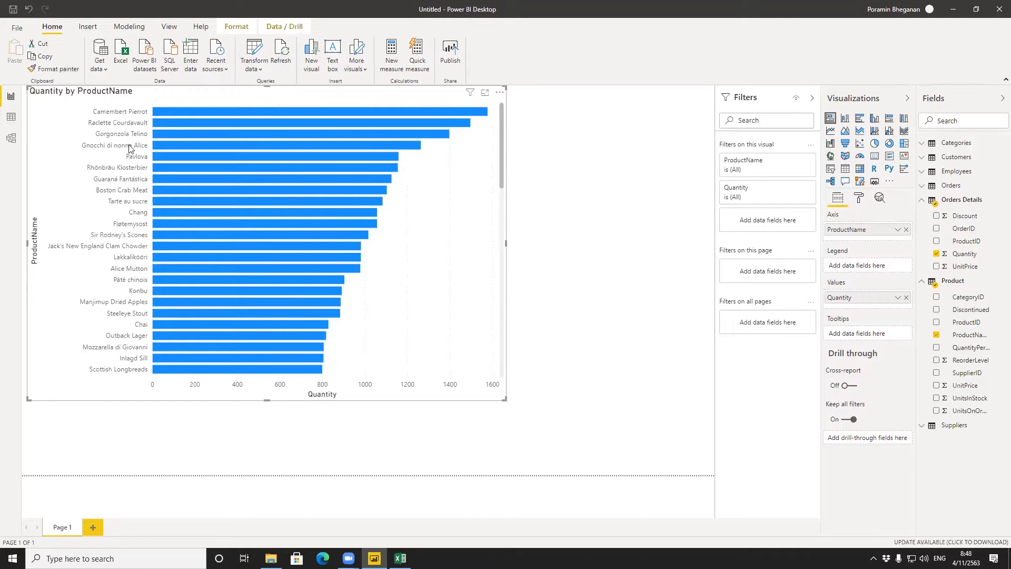
pyautogui.click(235, 134)
pyautogui.click(428, 238)
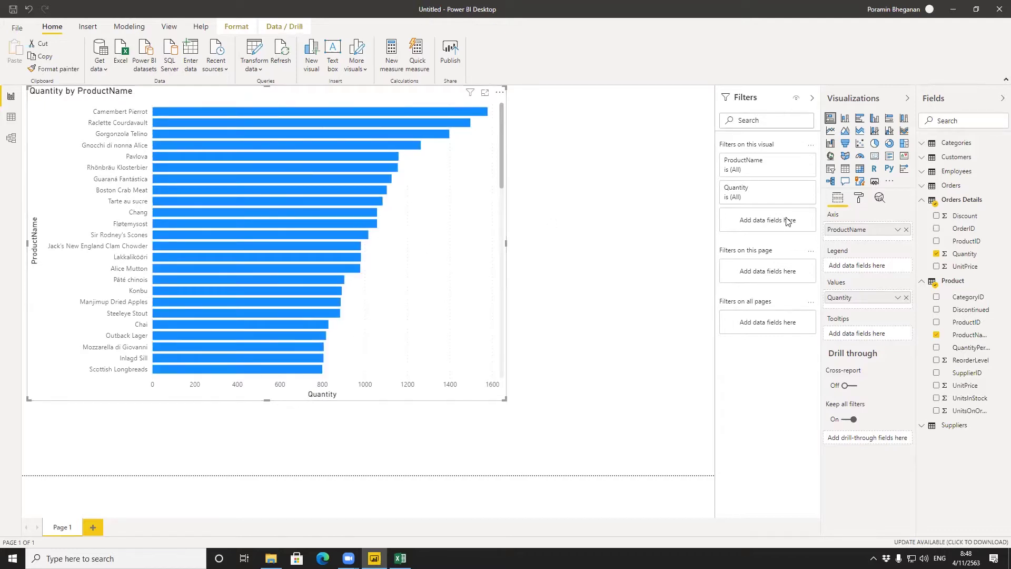
# Step: Convert the Quantity by ProductName bar chart to a pie chart and resize it on the page, leaving space above it
pyautogui.click(877, 146)
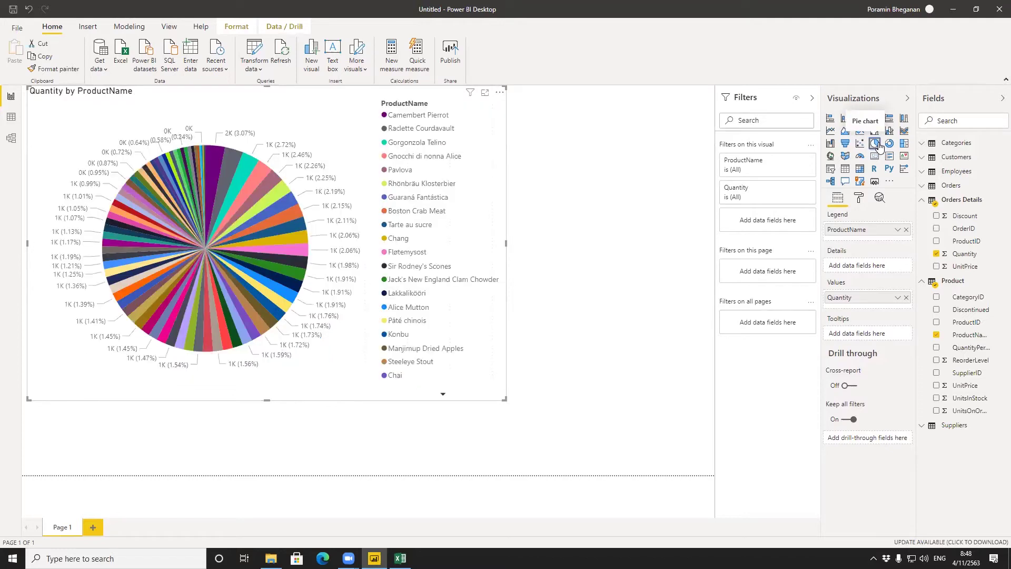
pyautogui.moveTo(213, 180)
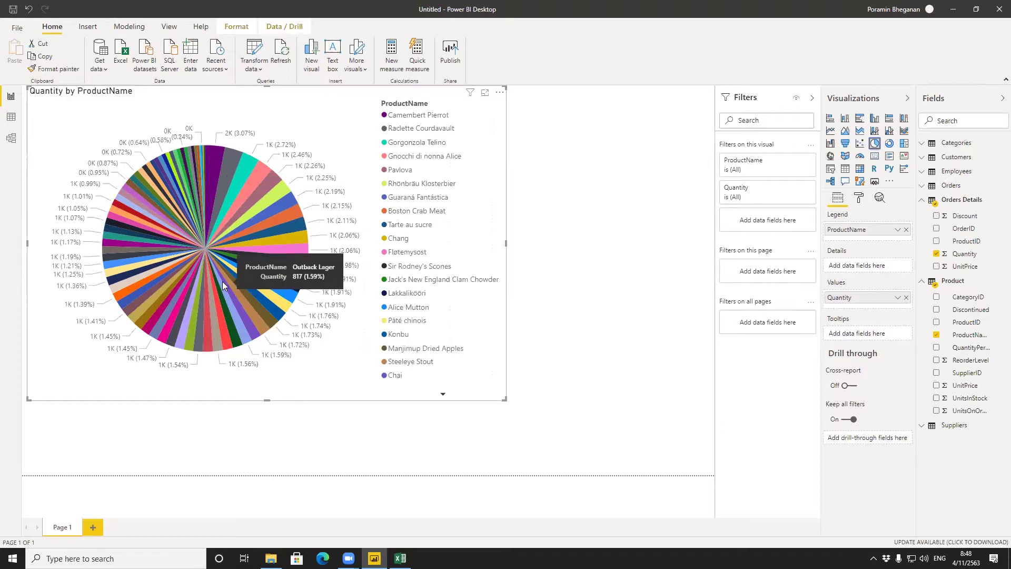
pyautogui.moveTo(504, 399); pyautogui.dragTo(610, 439)
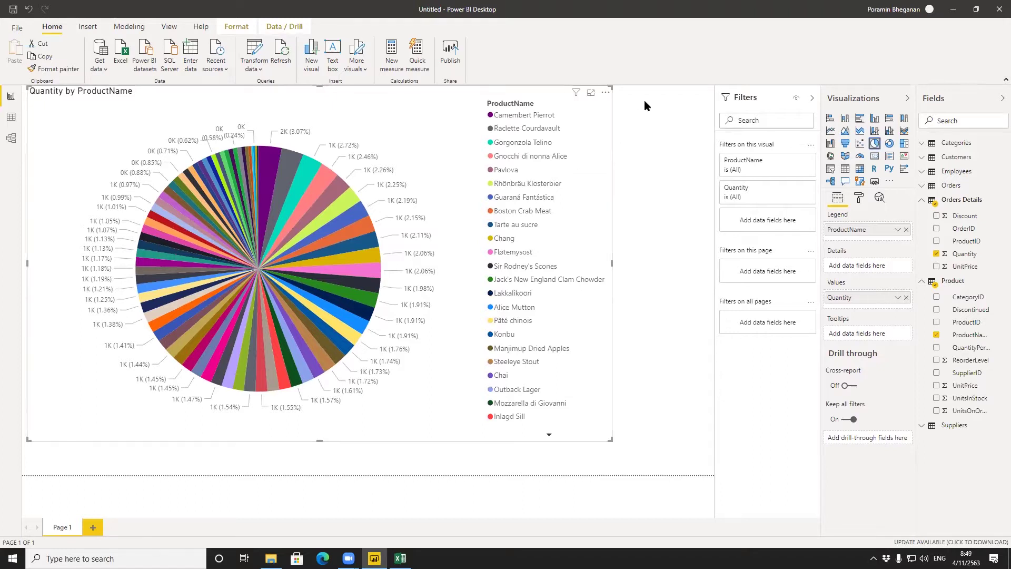
pyautogui.moveTo(610, 87); pyautogui.dragTo(490, 119)
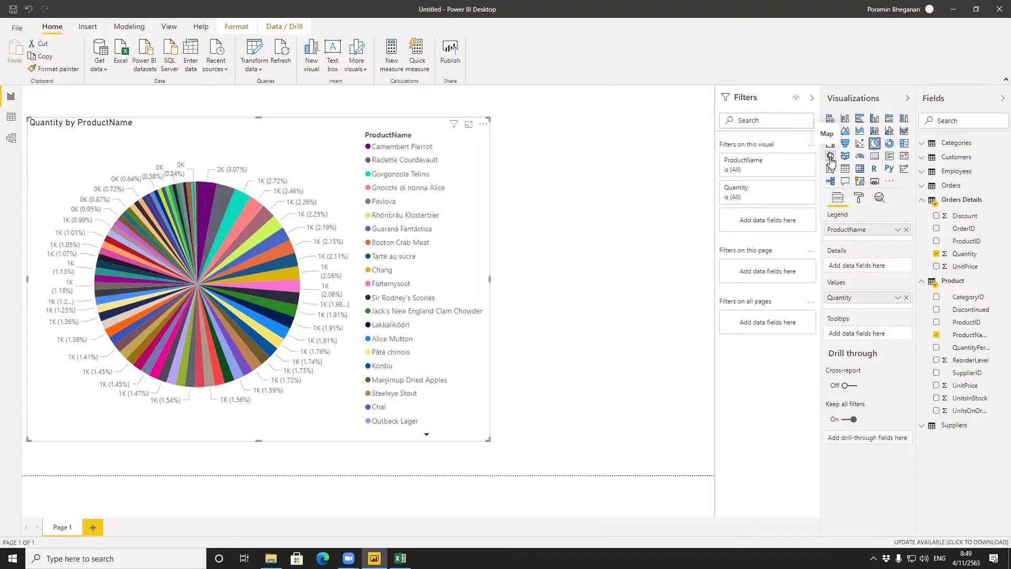
# Step: Convert the pie chart to a map with ShipAddress Full from Orders as its location, and enlarge it to fill most of the page
pyautogui.click(830, 157)
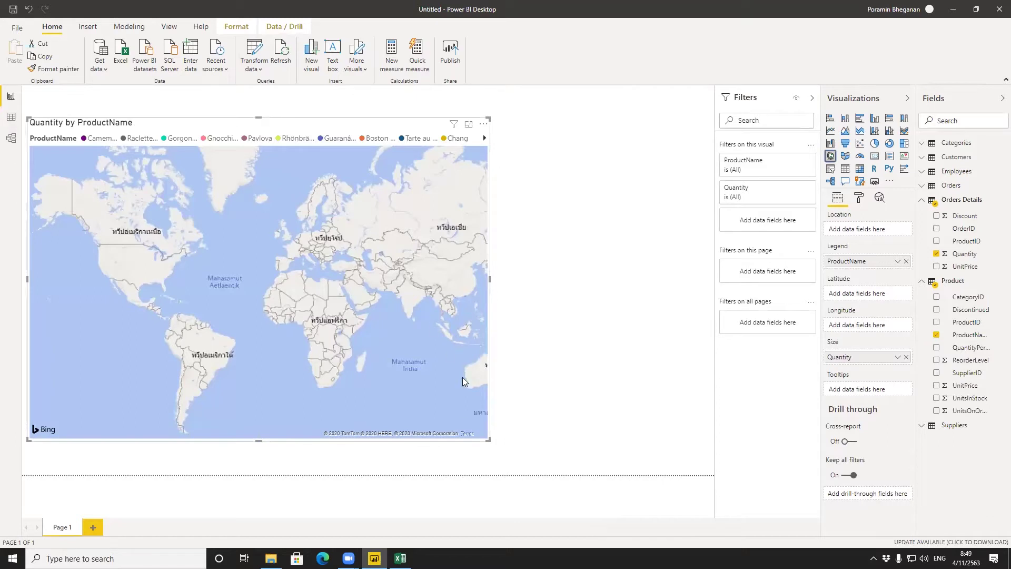
pyautogui.moveTo(490, 436); pyautogui.dragTo(546, 383)
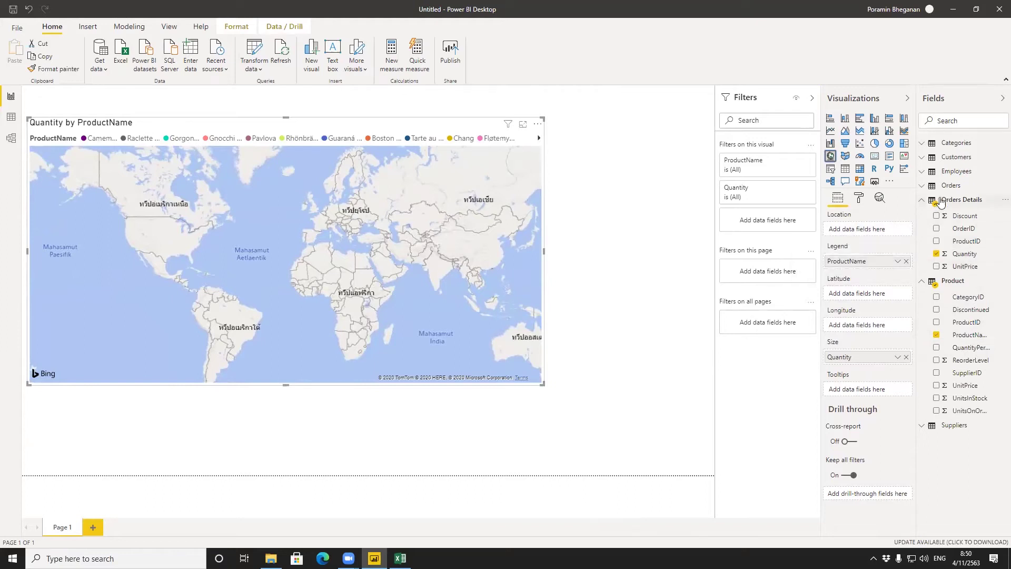
pyautogui.click(921, 188)
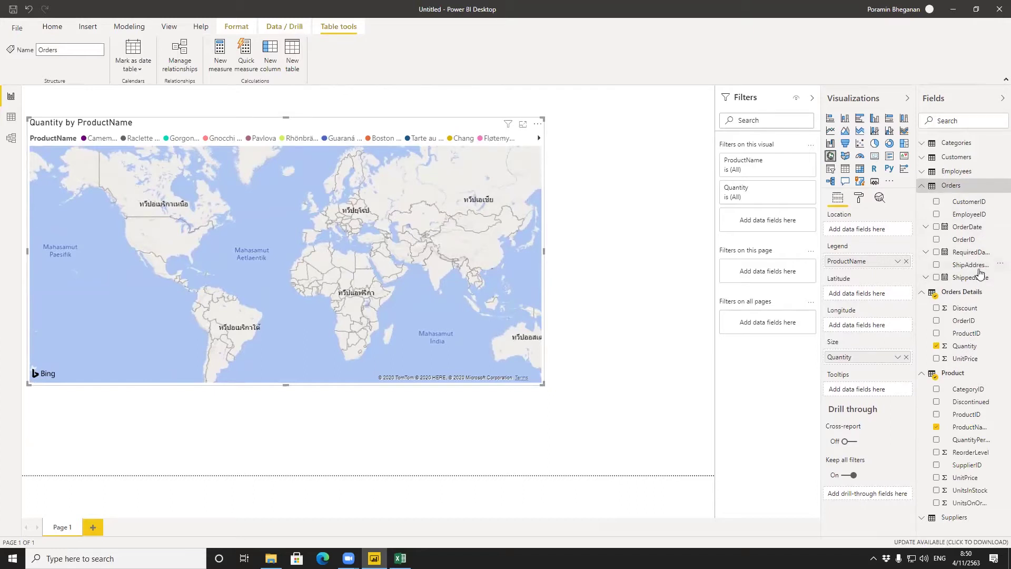
pyautogui.click(936, 265)
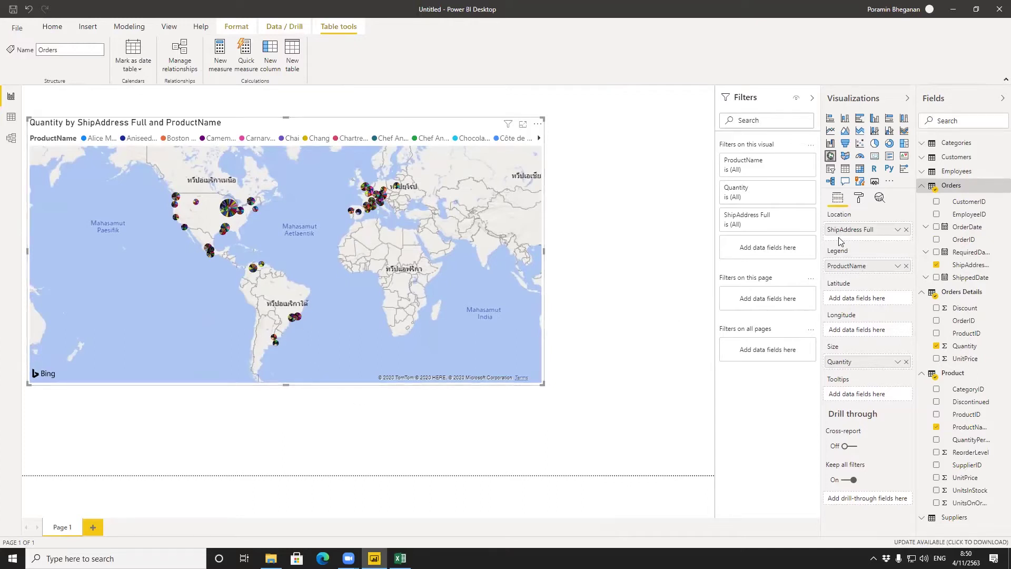
pyautogui.moveTo(542, 384); pyautogui.dragTo(636, 449)
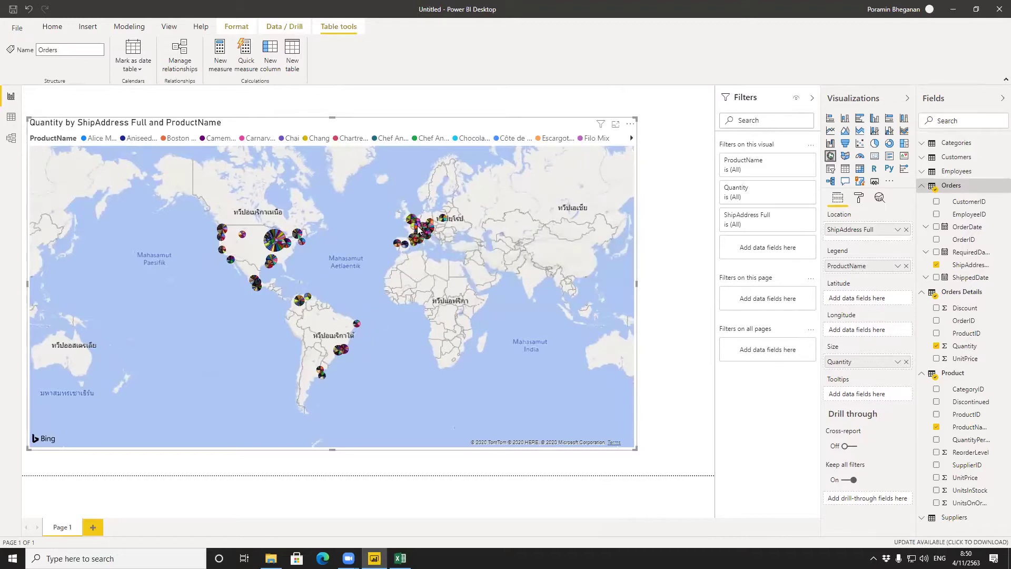
# Step: Examine the ShipAddress Full column of the Orders table in the data view, and return to the map in the report
pyautogui.moveTo(413, 241)
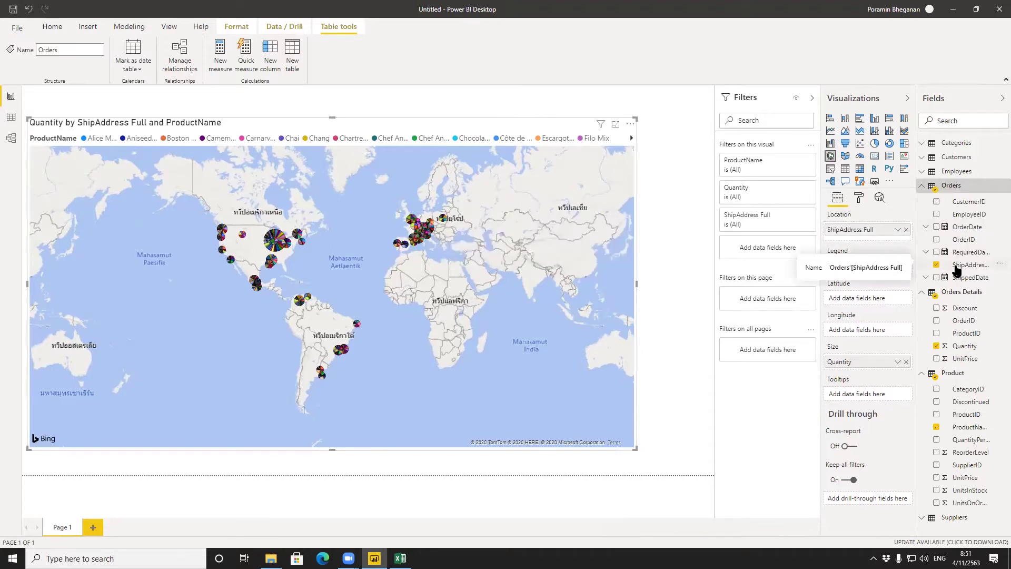
pyautogui.click(5, 120)
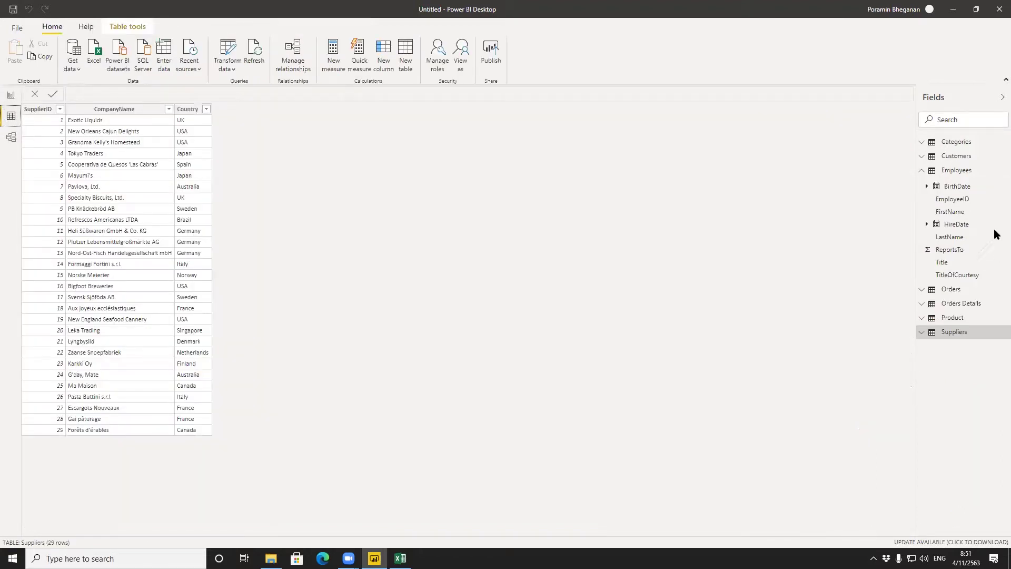
pyautogui.click(976, 292)
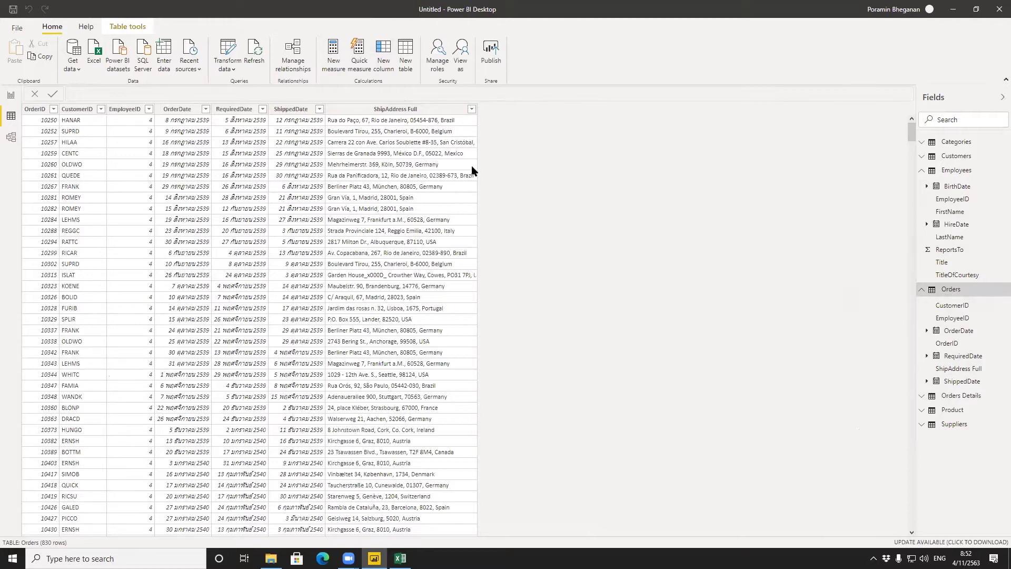
pyautogui.click(435, 166)
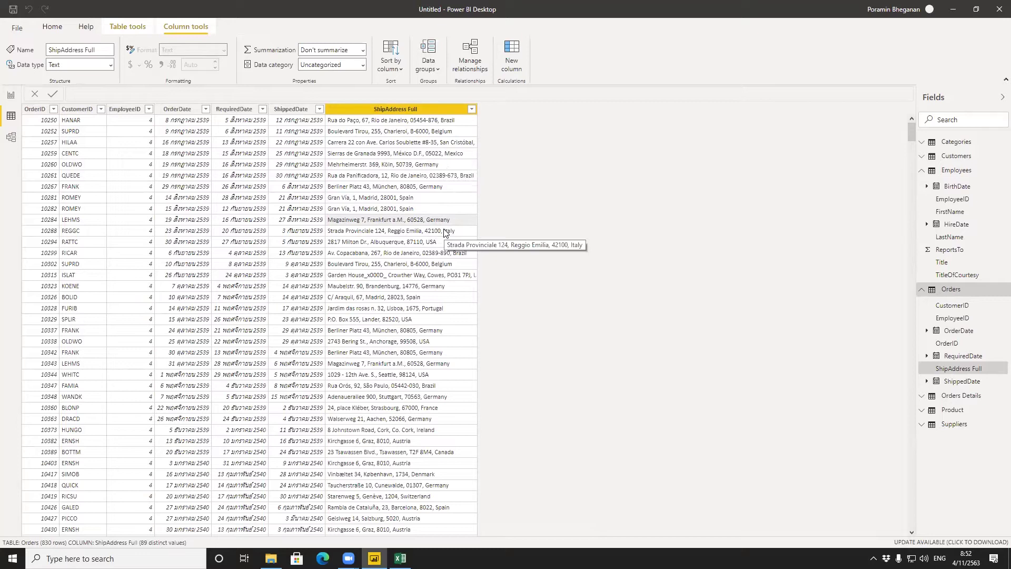
pyautogui.click(11, 96)
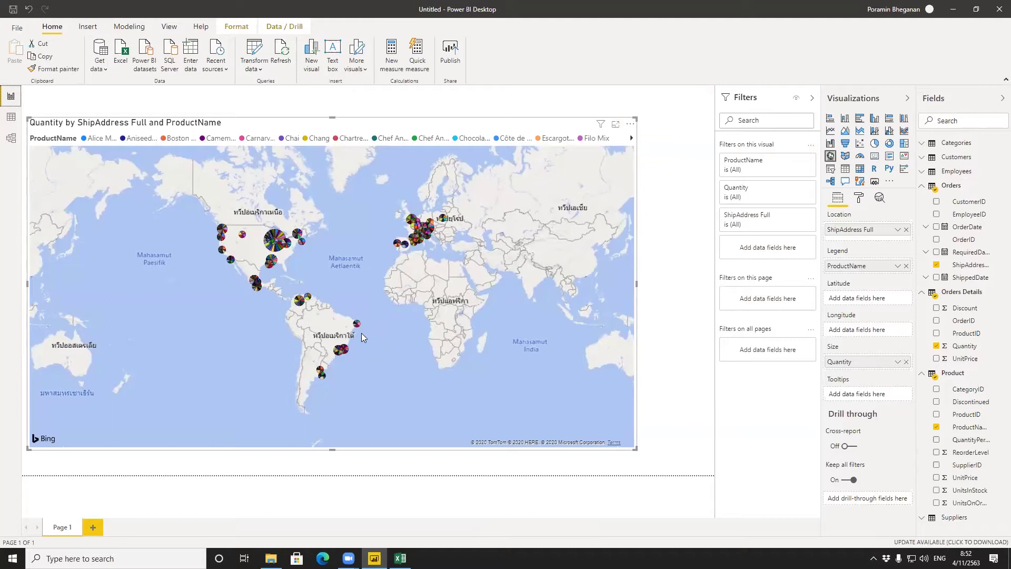
# Step: Open the Orders query in Power Query Editor and select its ShipAddress Full column
pyautogui.moveTo(358, 324)
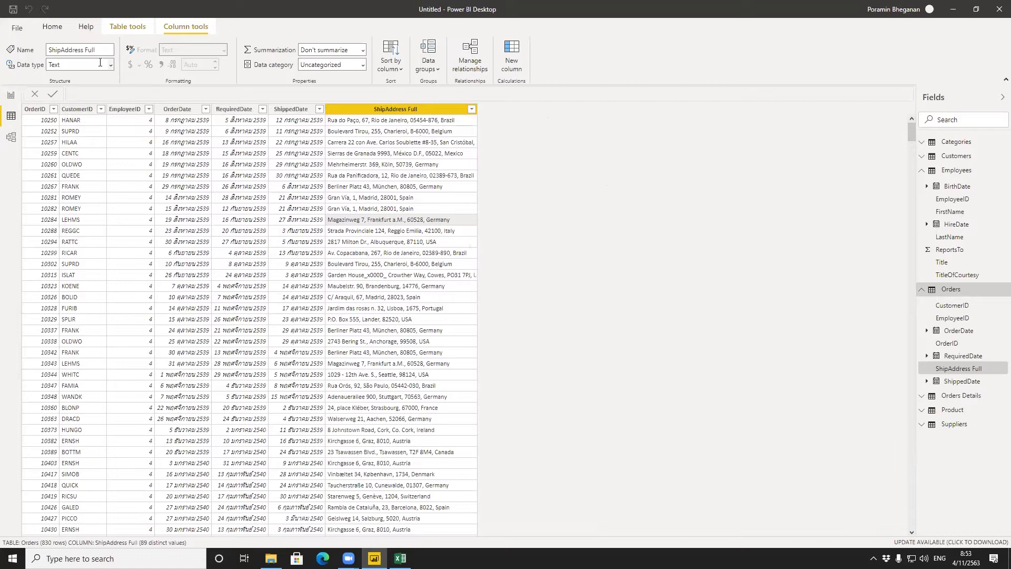
pyautogui.click(51, 29)
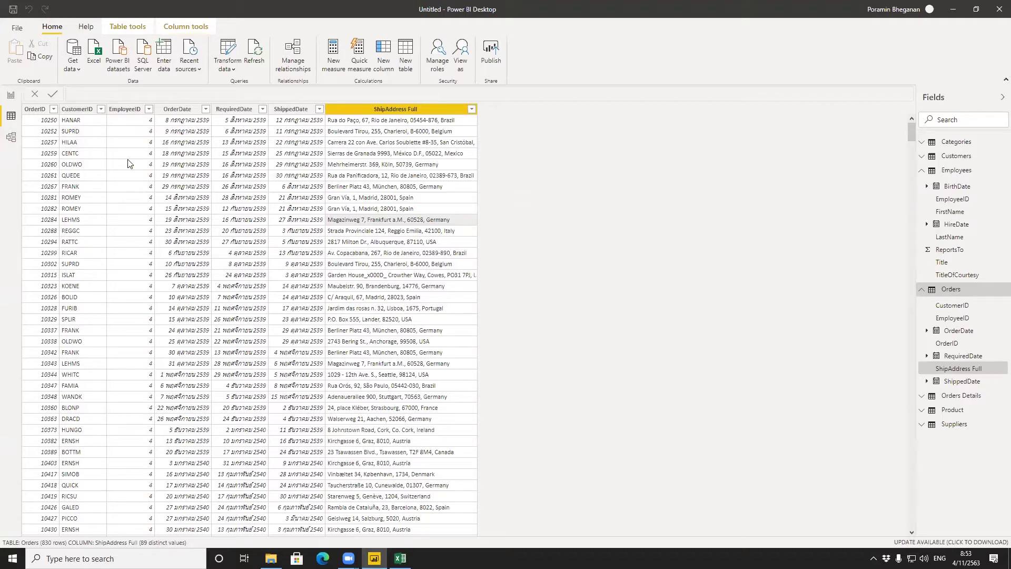
pyautogui.click(227, 52)
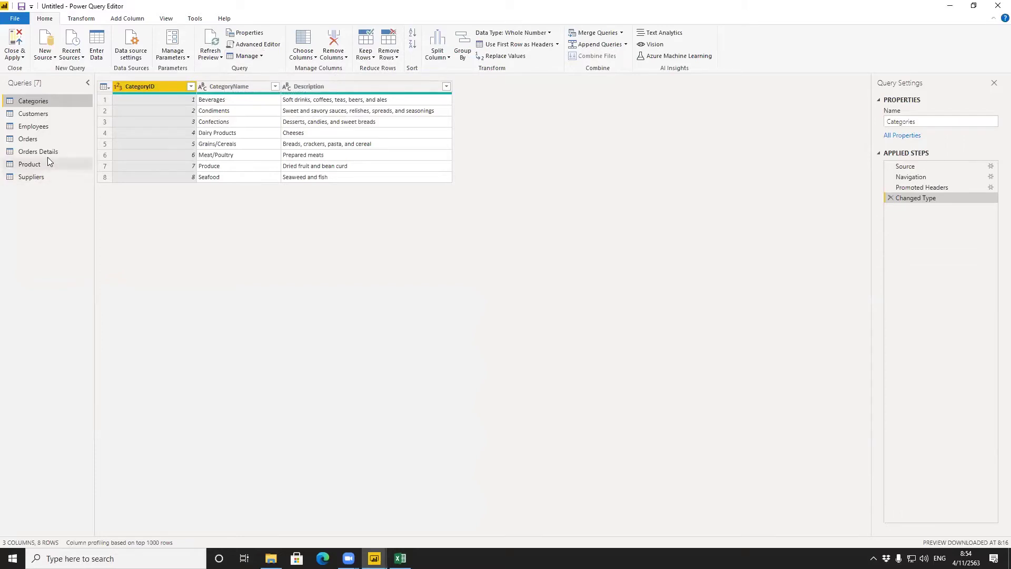
pyautogui.click(47, 142)
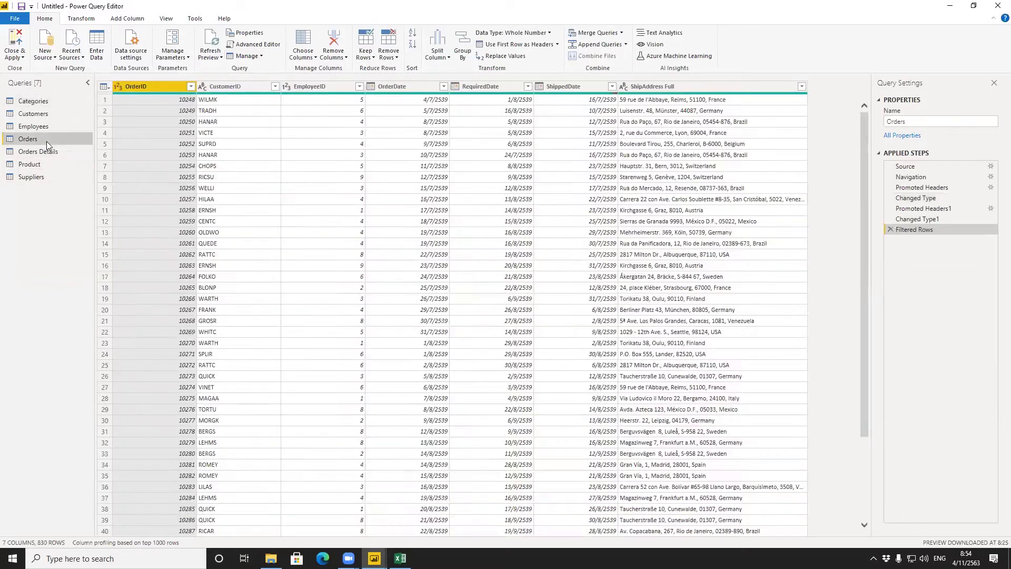
pyautogui.click(655, 86)
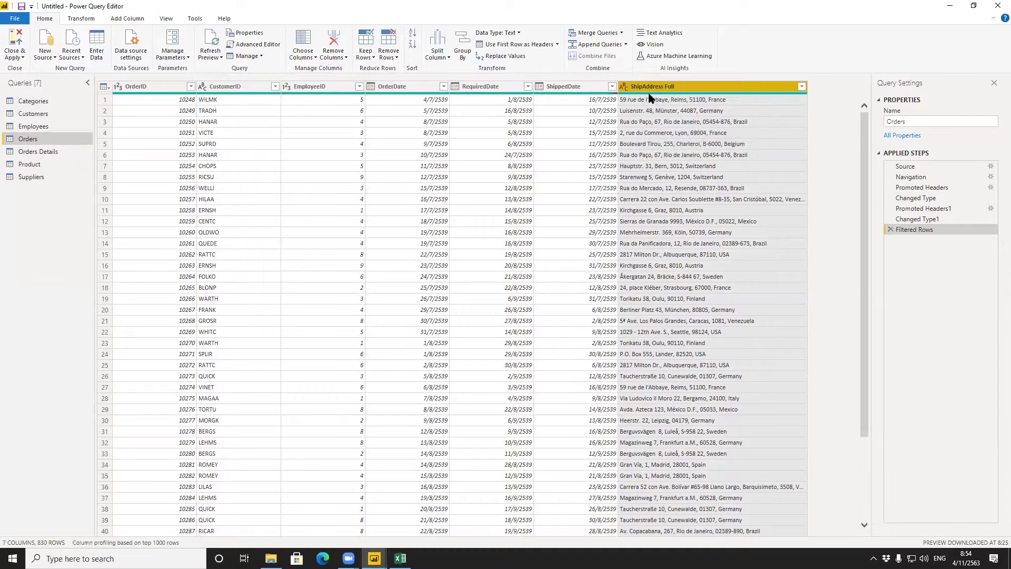
# Step: Duplicate the ShipAddress Full column in the Orders query
pyautogui.moveTo(648, 102)
pyautogui.click(306, 59)
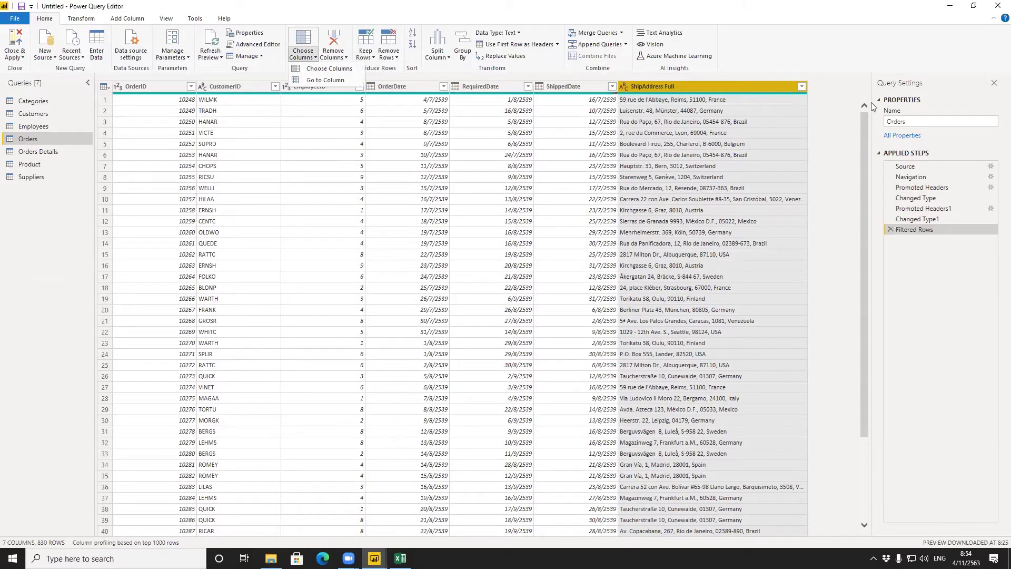
pyautogui.rightClick(760, 86)
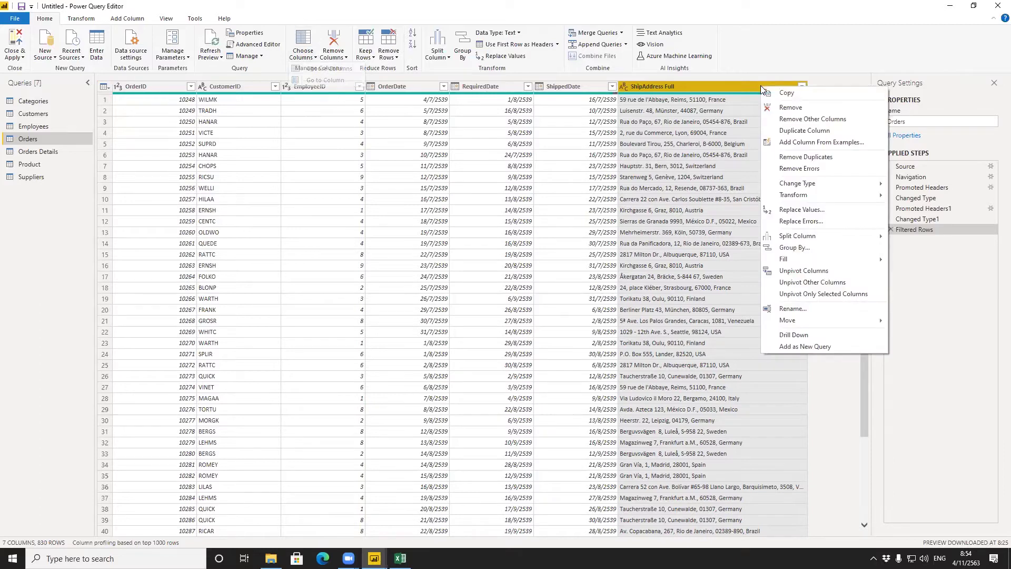
pyautogui.click(696, 87)
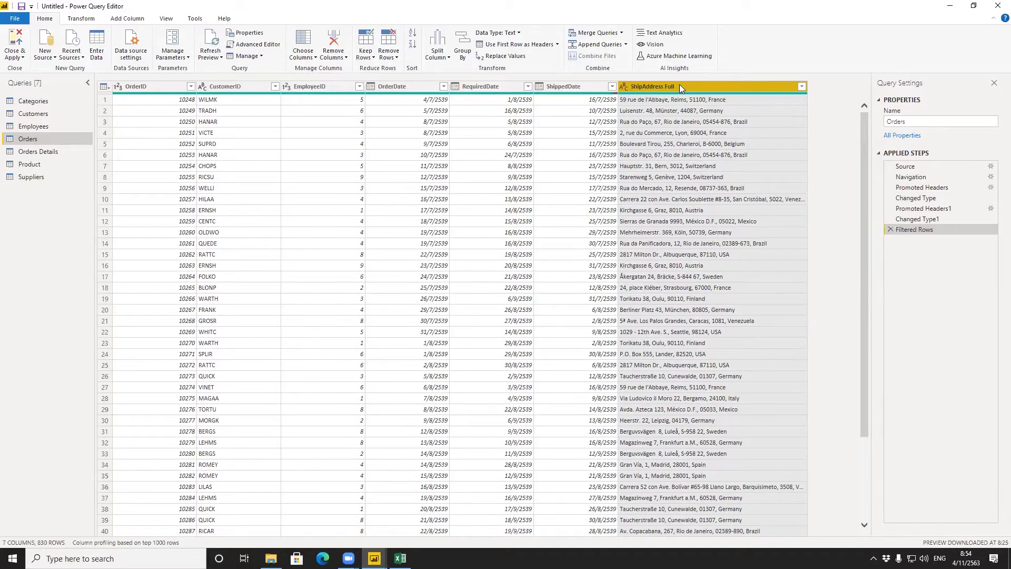
pyautogui.rightClick(720, 89)
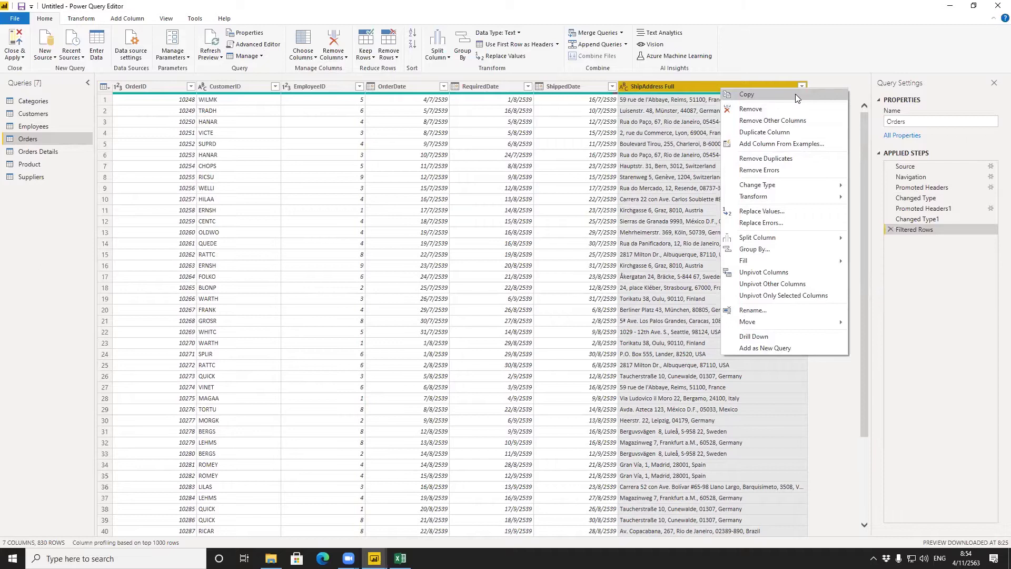
pyautogui.rightClick(669, 87)
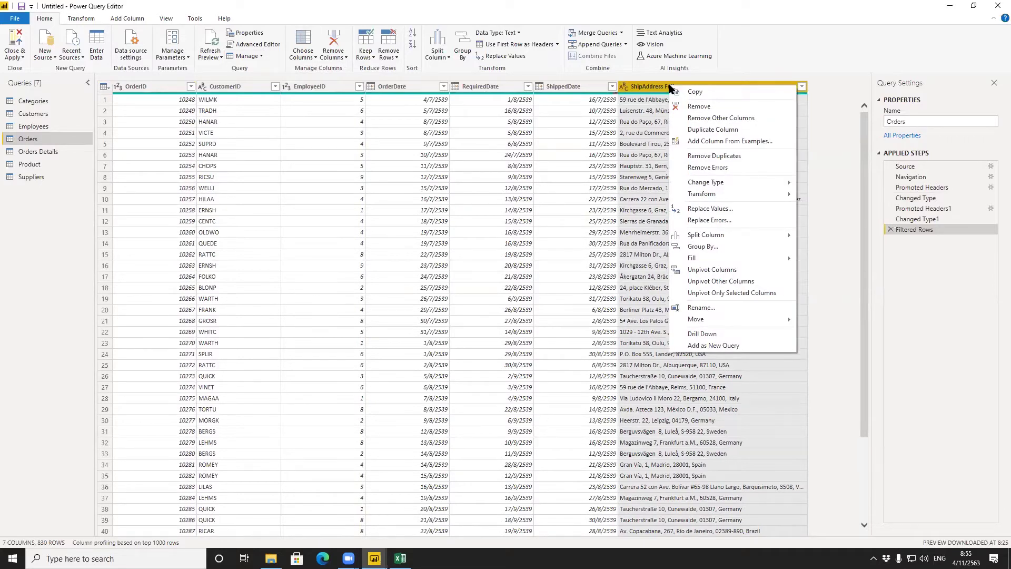
pyautogui.click(708, 130)
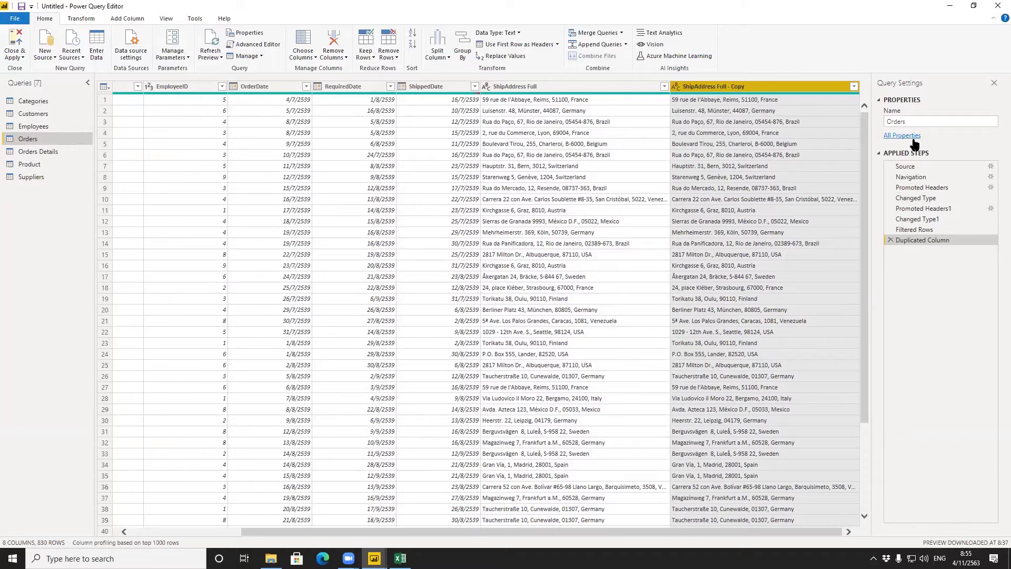
# Step: Examine how the addresses in the ShipAddress Full - Copy column are structured, and return to the first rows
pyautogui.scroll(-2, 780, 156)
pyautogui.scroll(-19, 780, 156)
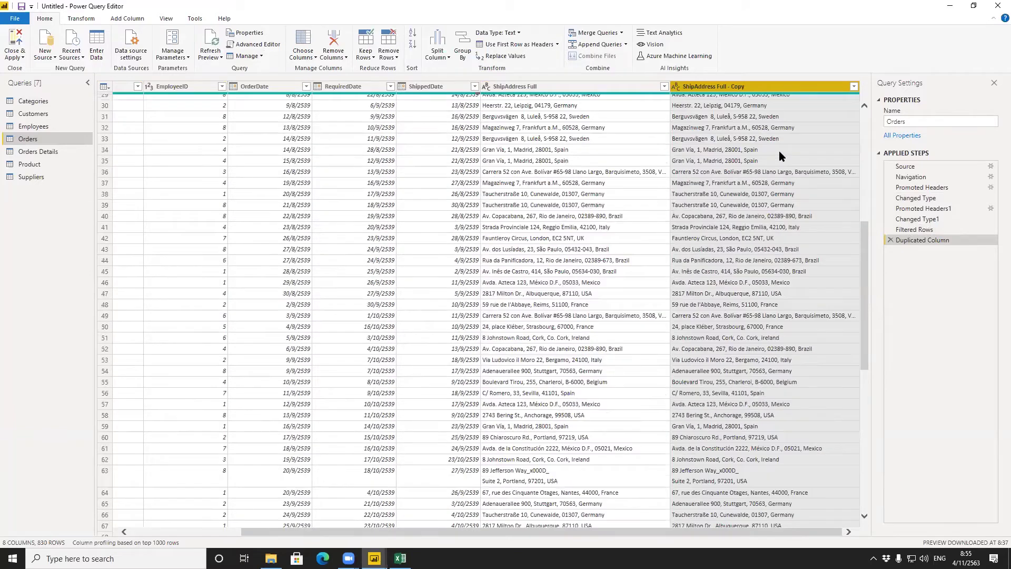
pyautogui.scroll(-19, 779, 153)
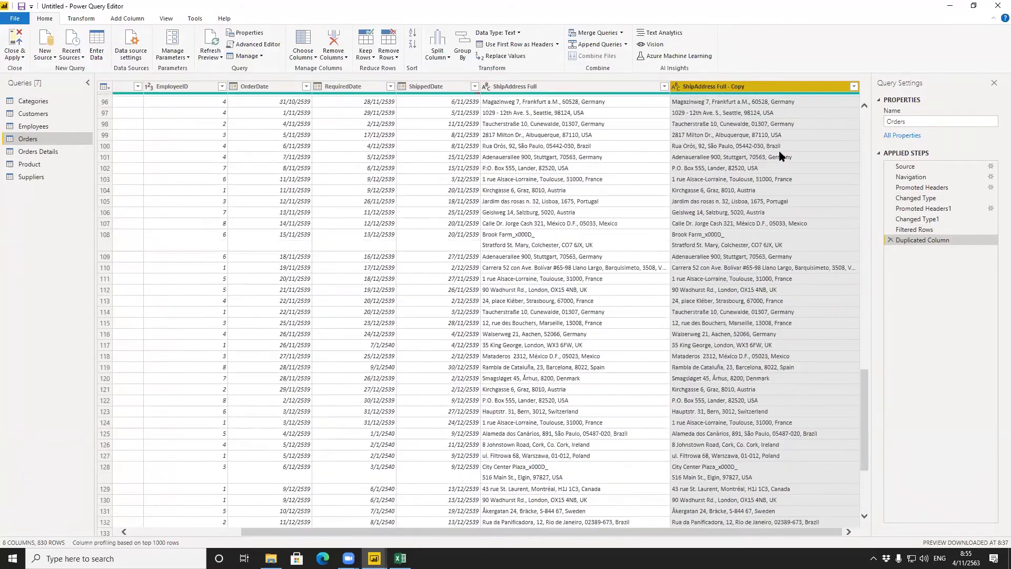
pyautogui.scroll(-11, 780, 152)
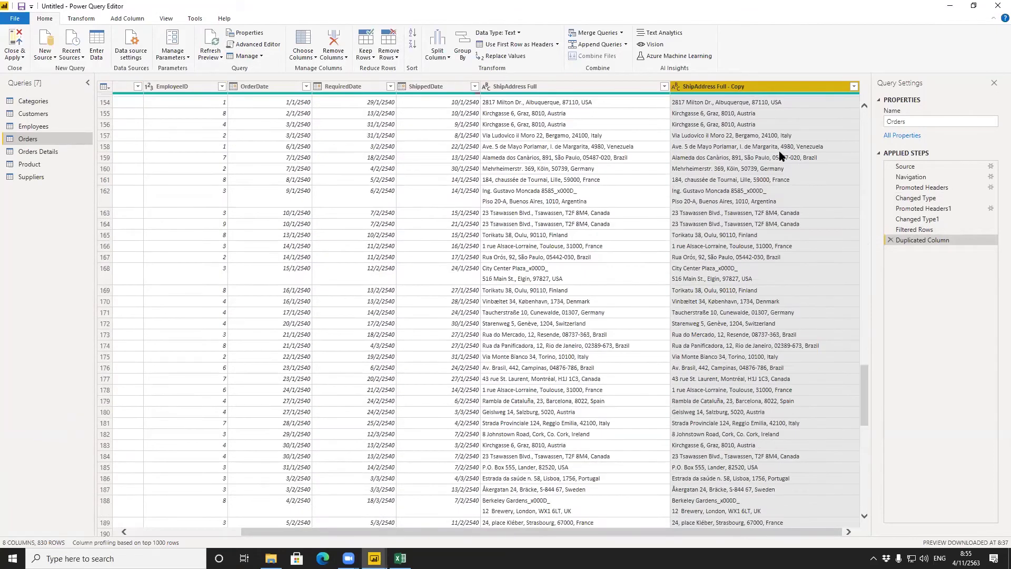
pyautogui.scroll(-17, 781, 156)
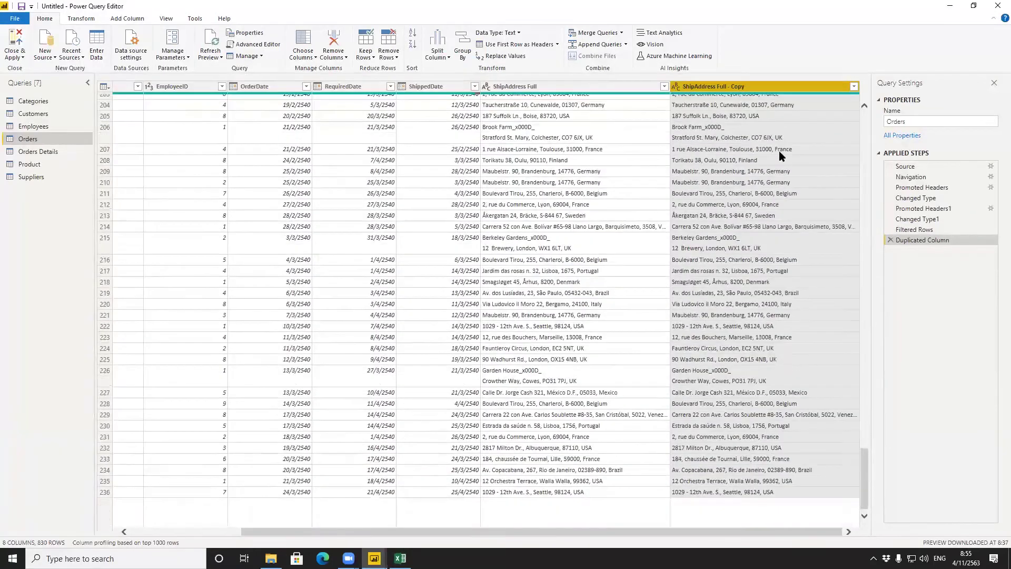
pyautogui.scroll(-7, 779, 150)
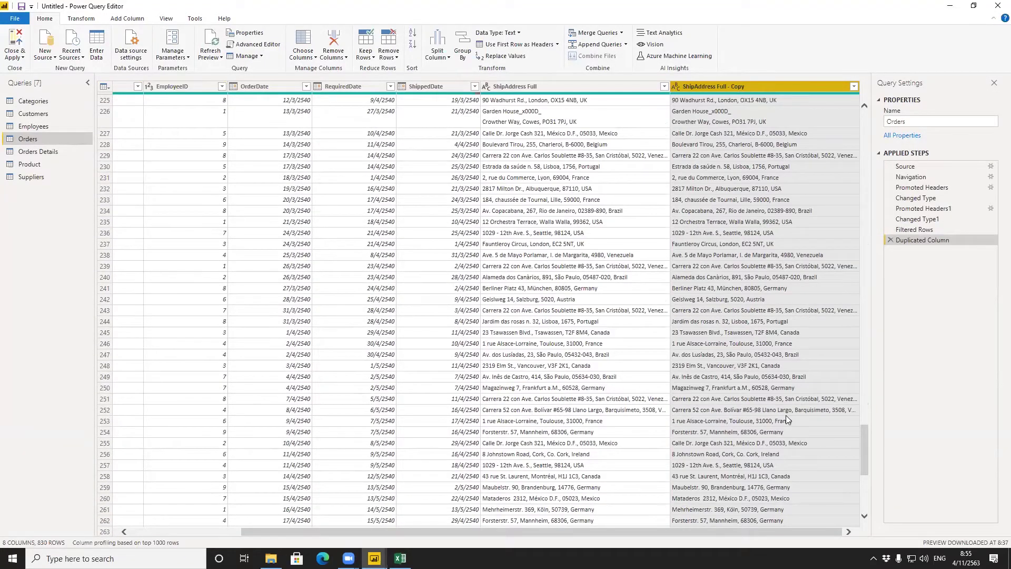
pyautogui.moveTo(862, 468); pyautogui.dragTo(853, 119)
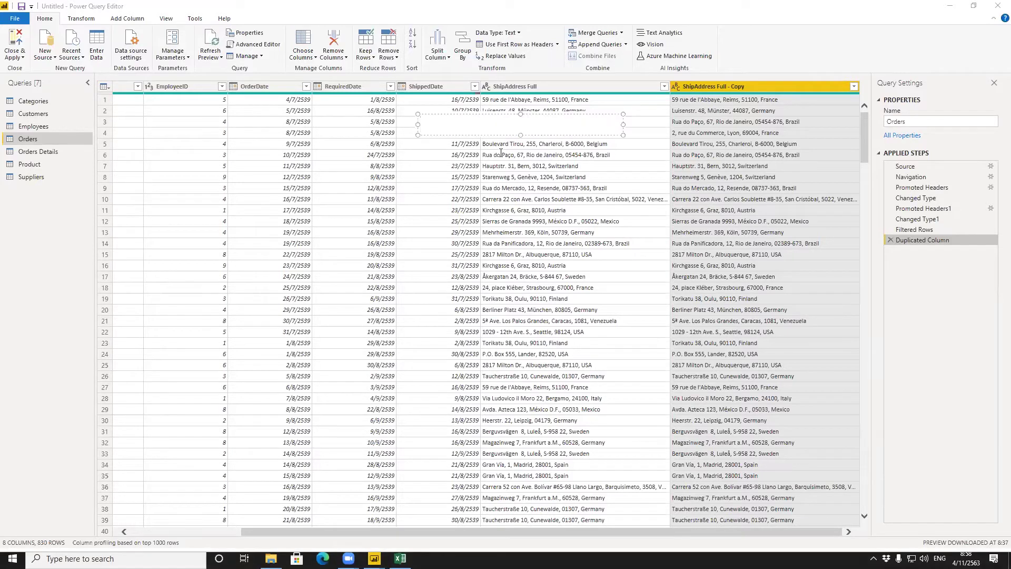
# Step: Annotate the screen above the query settings with the text "Delimeter" and example delimiter characters beside it
pyautogui.write('Delimeter')
pyautogui.moveTo(873, 124)
pyautogui.mouseDown()
pyautogui.moveTo(889, 58)
pyautogui.moveTo(851, 52)
pyautogui.mouseUp()
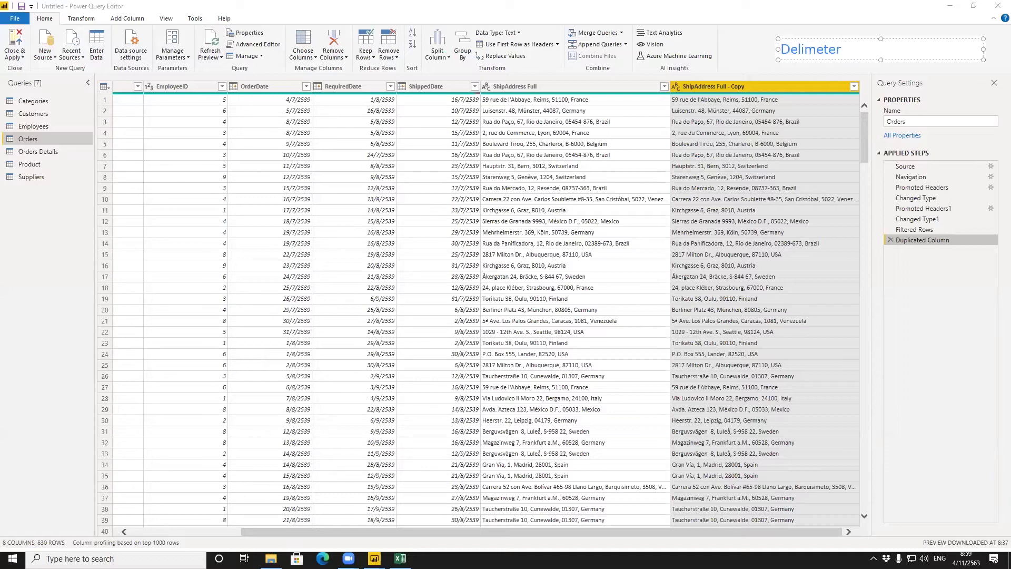
pyautogui.press('BackSpace')
pyautogui.write('|')
pyautogui.write(';')
pyautogui.click(710, 87)
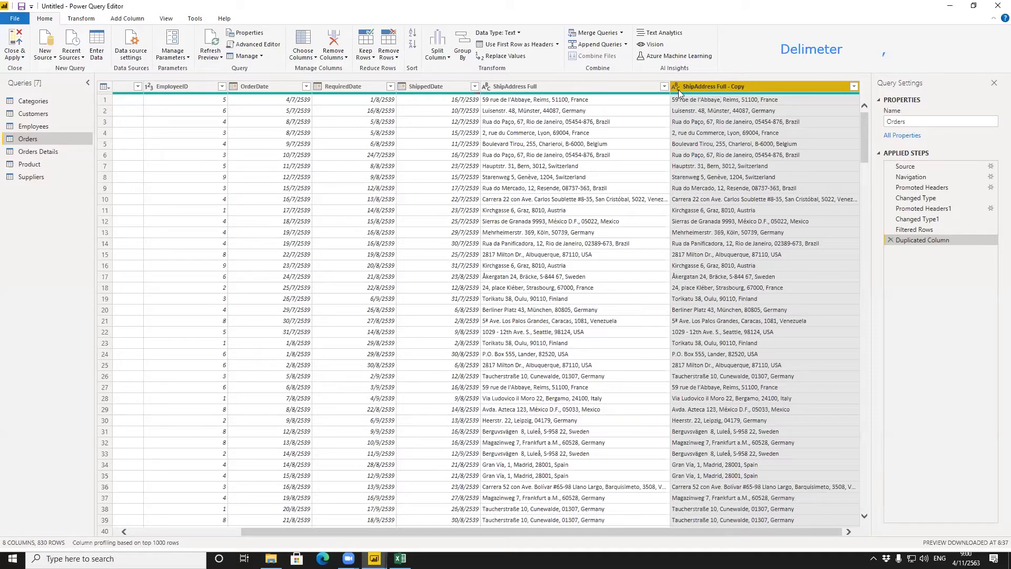
pyautogui.click(447, 60)
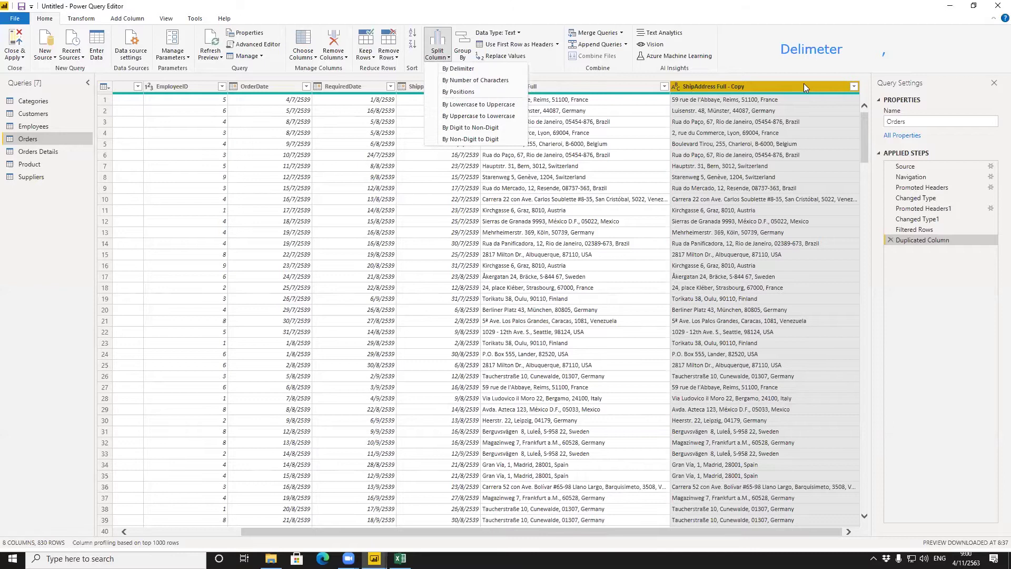
pyautogui.rightClick(753, 88)
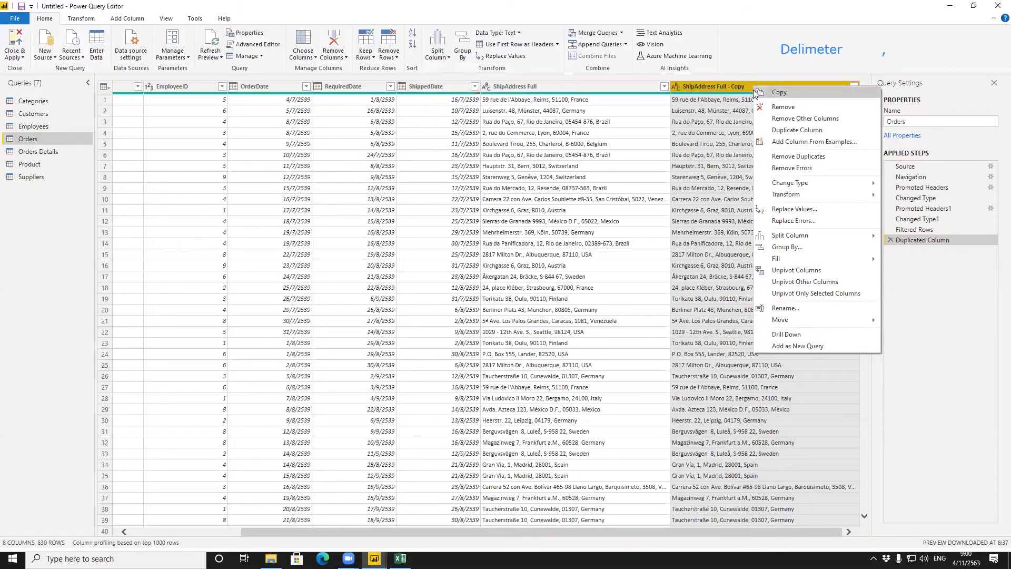
pyautogui.moveTo(842, 238)
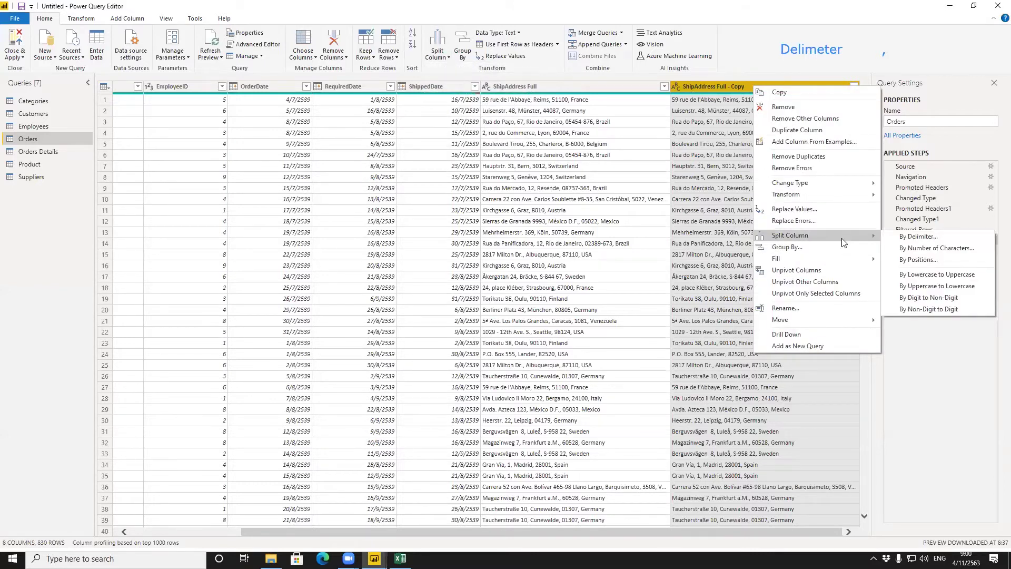
pyautogui.click(695, 79)
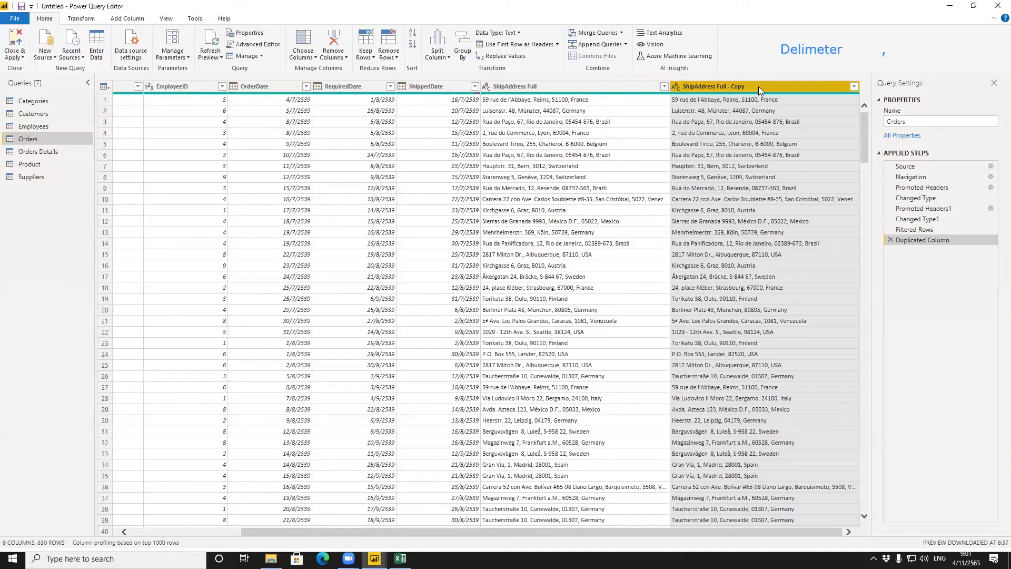
# Step: Open Split Column by Delimiter for the ShipAddress Full - Copy column and choose Comma as the delimiter
pyautogui.click(437, 52)
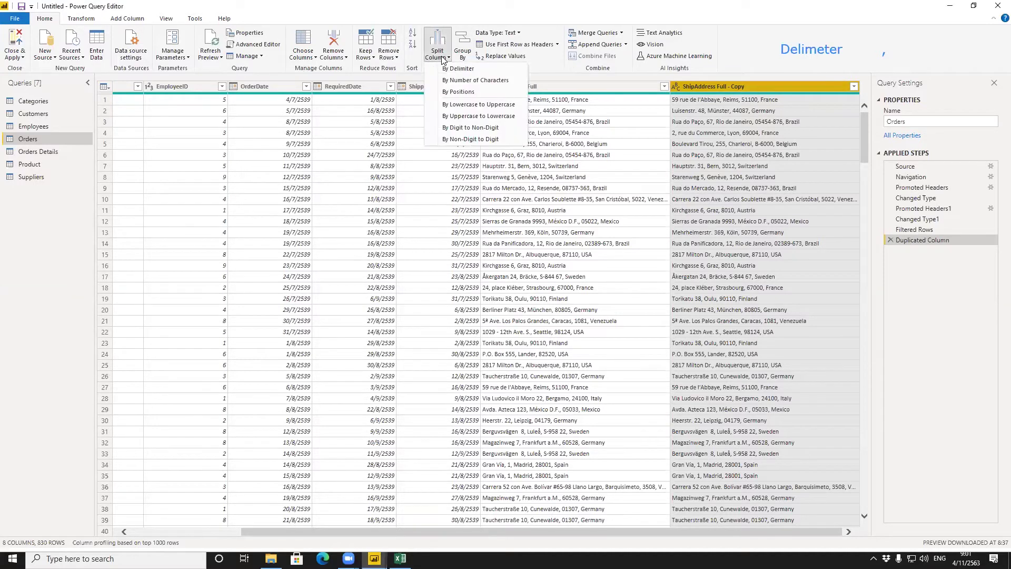
pyautogui.click(459, 69)
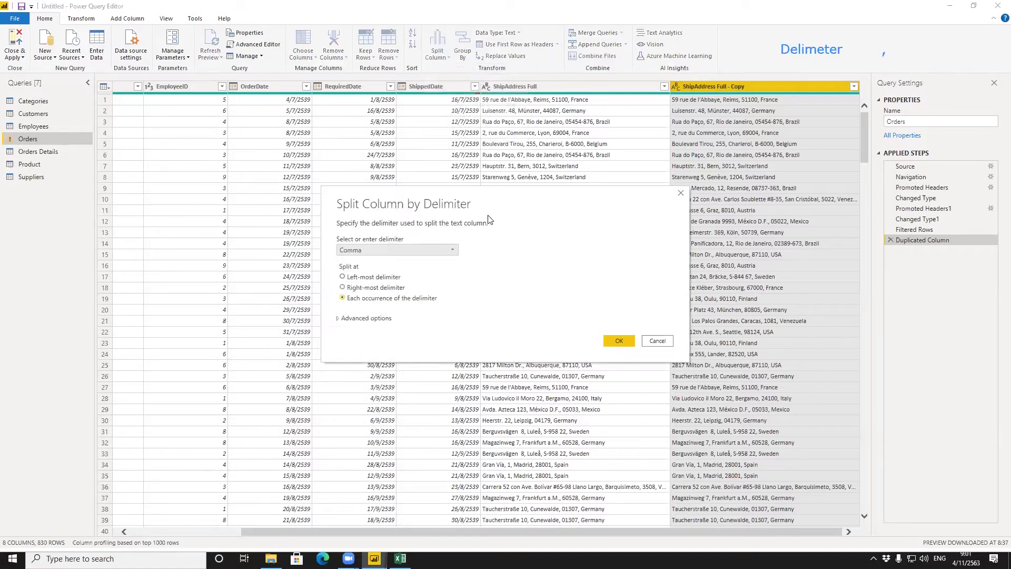
pyautogui.moveTo(494, 216); pyautogui.dragTo(797, 148)
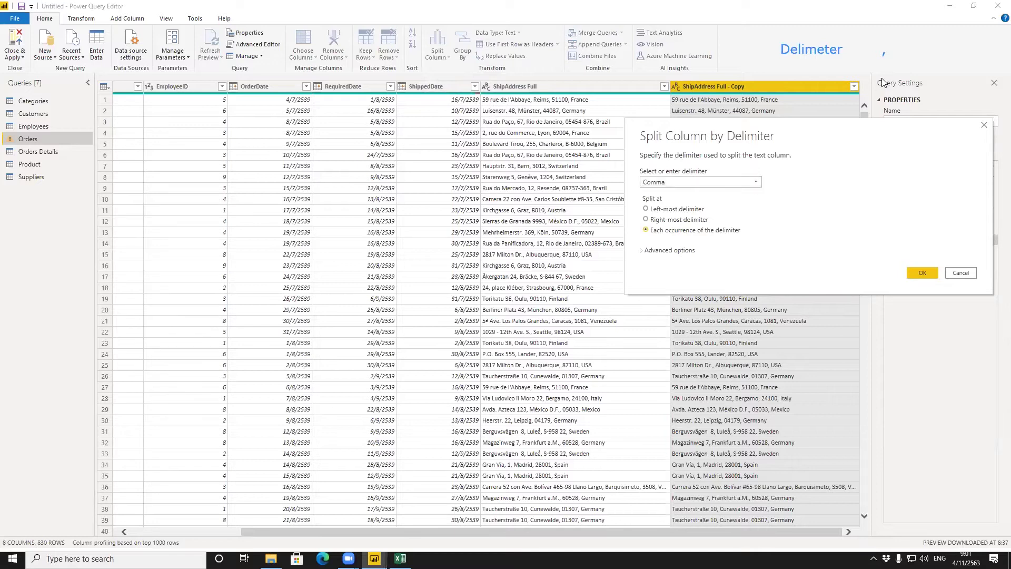
pyautogui.click(753, 182)
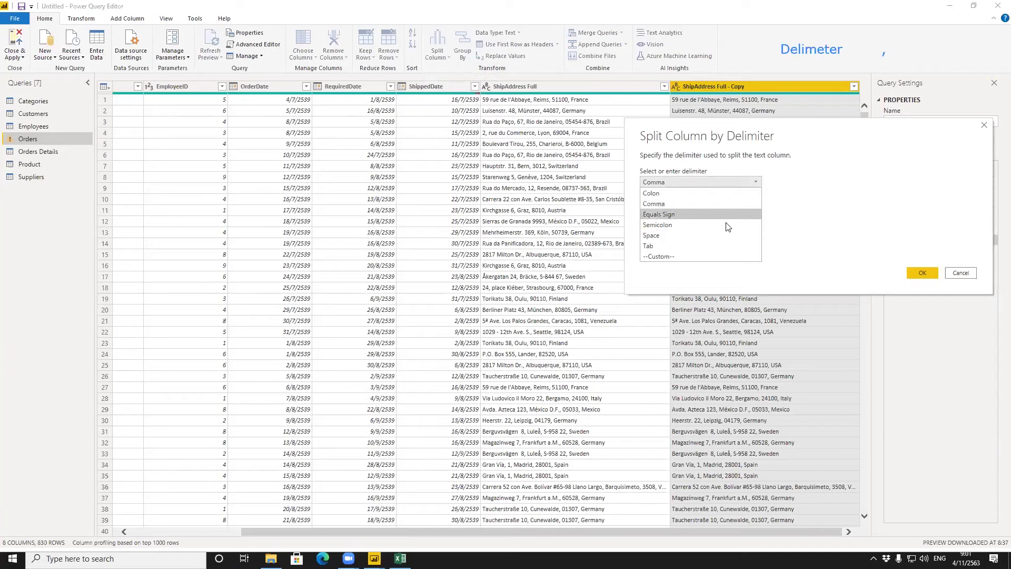
pyautogui.click(711, 256)
pyautogui.click(725, 195)
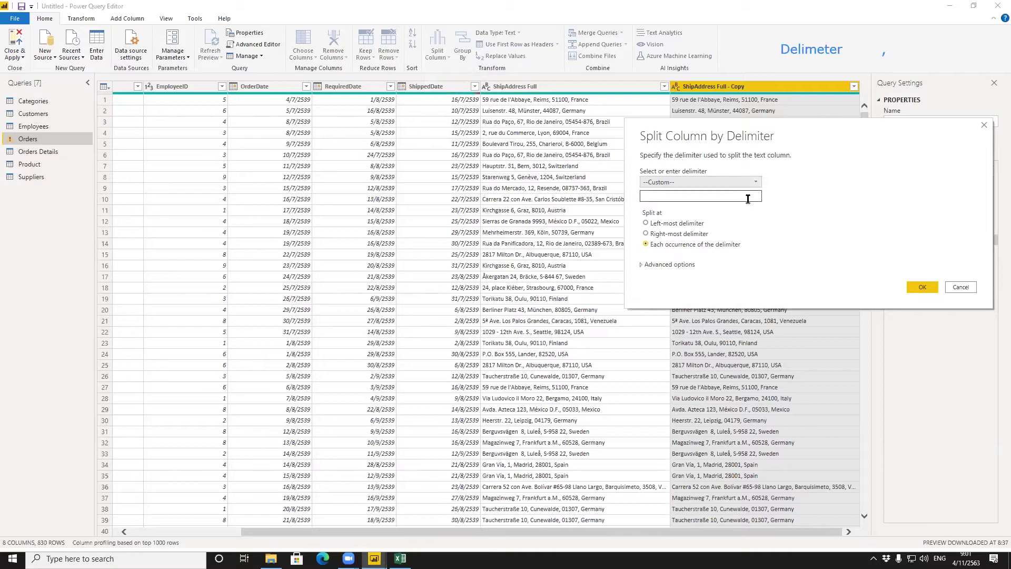
pyautogui.click(753, 183)
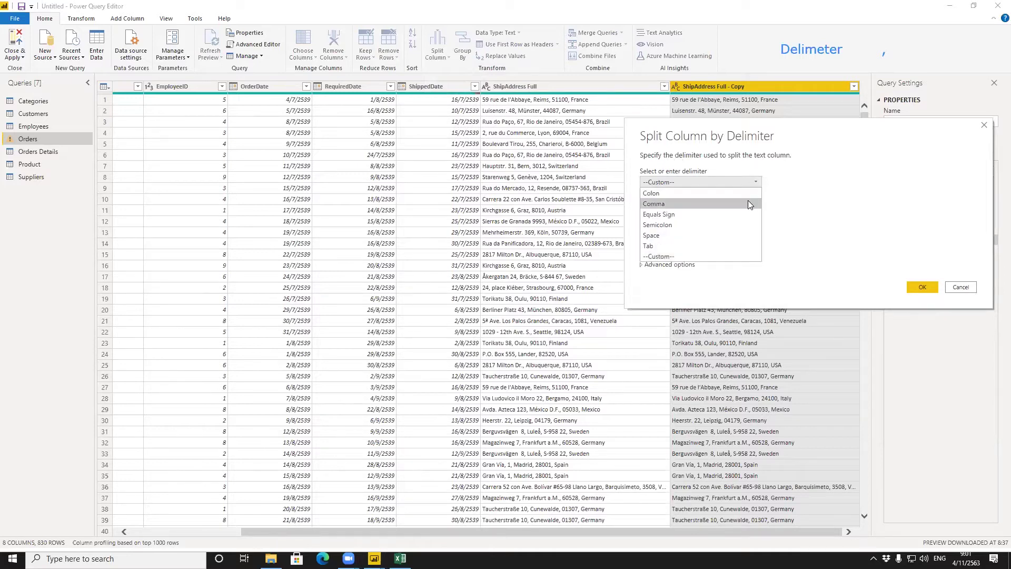
pyautogui.click(748, 203)
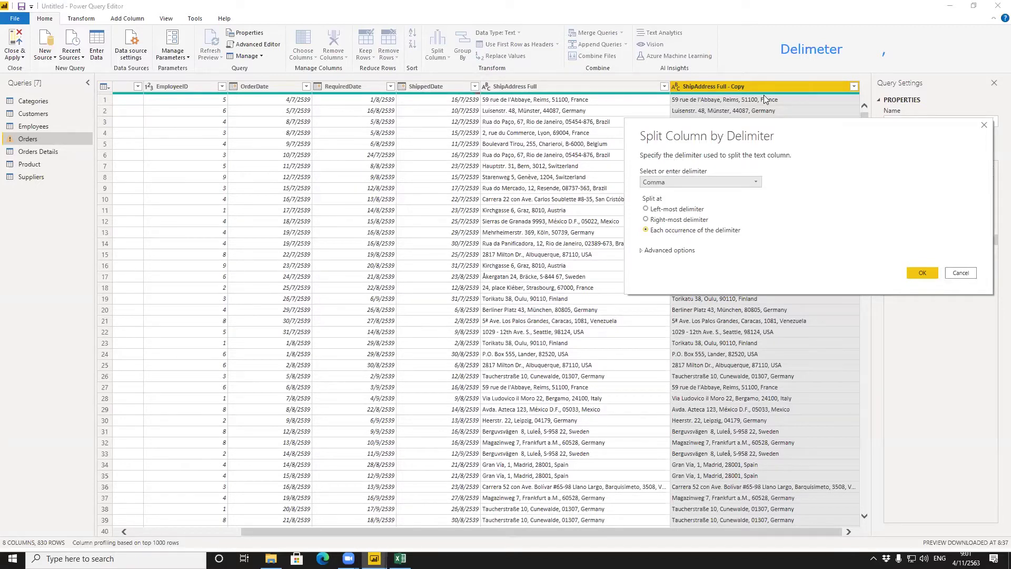
# Step: Split the ShipAddress Full - Copy column into columns at the right-most comma only
pyautogui.moveTo(770, 131); pyautogui.dragTo(785, 229)
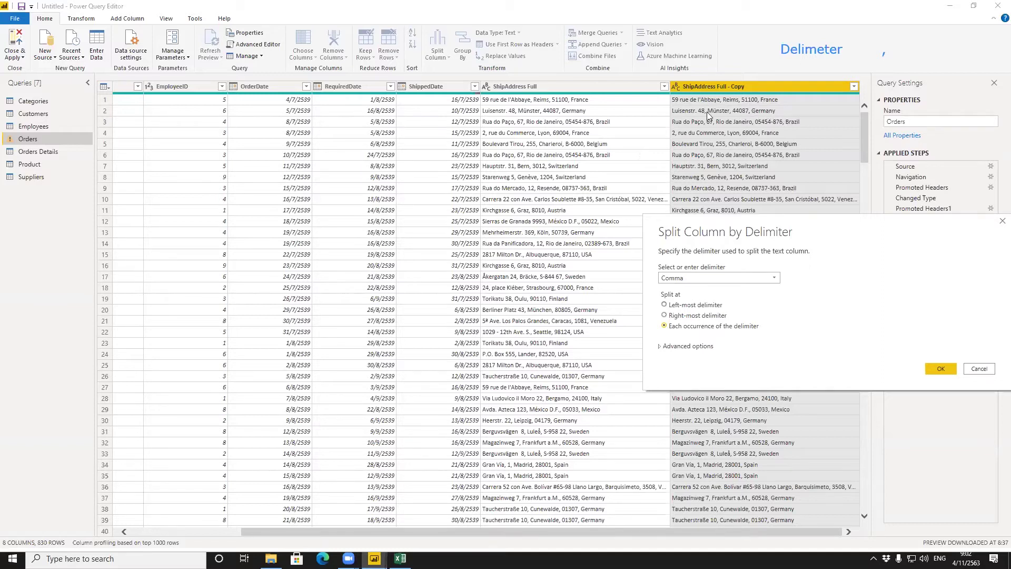
pyautogui.moveTo(829, 225); pyautogui.dragTo(806, 106)
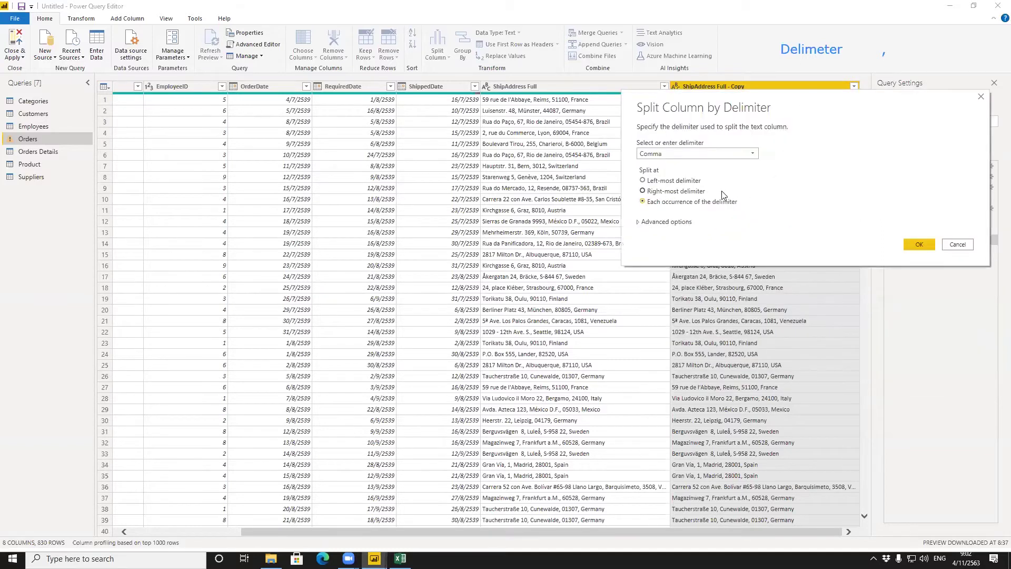
pyautogui.click(693, 190)
pyautogui.click(680, 221)
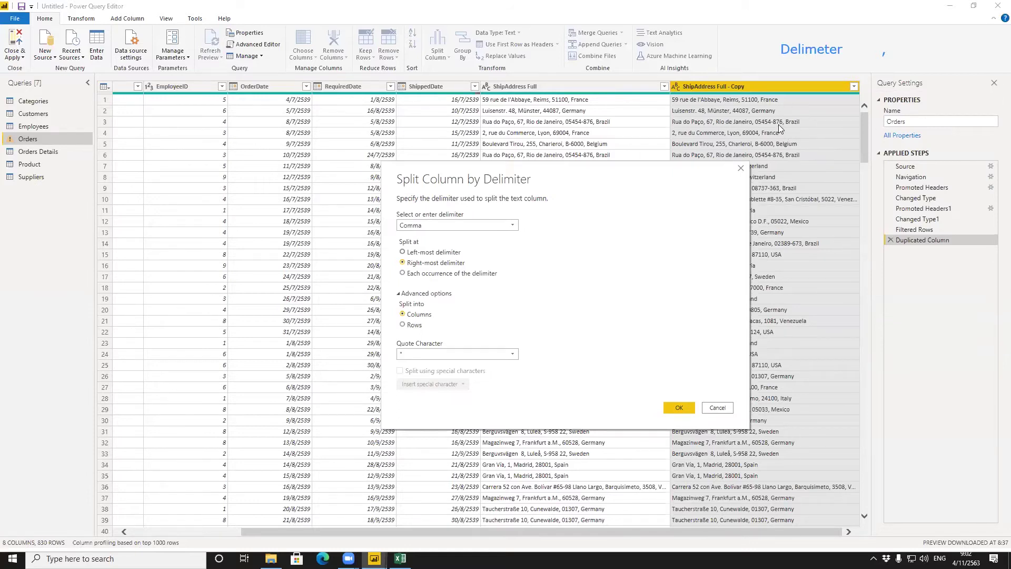
pyautogui.click(678, 407)
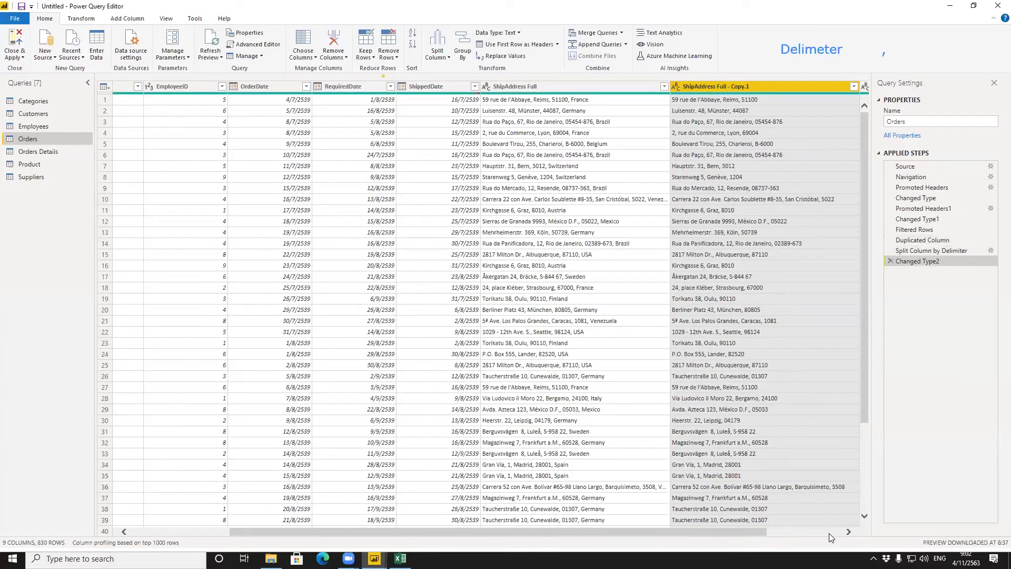
# Step: Check the two columns produced by the split, and remove the ShipAddress Full - Copy.1 column
pyautogui.click(828, 533)
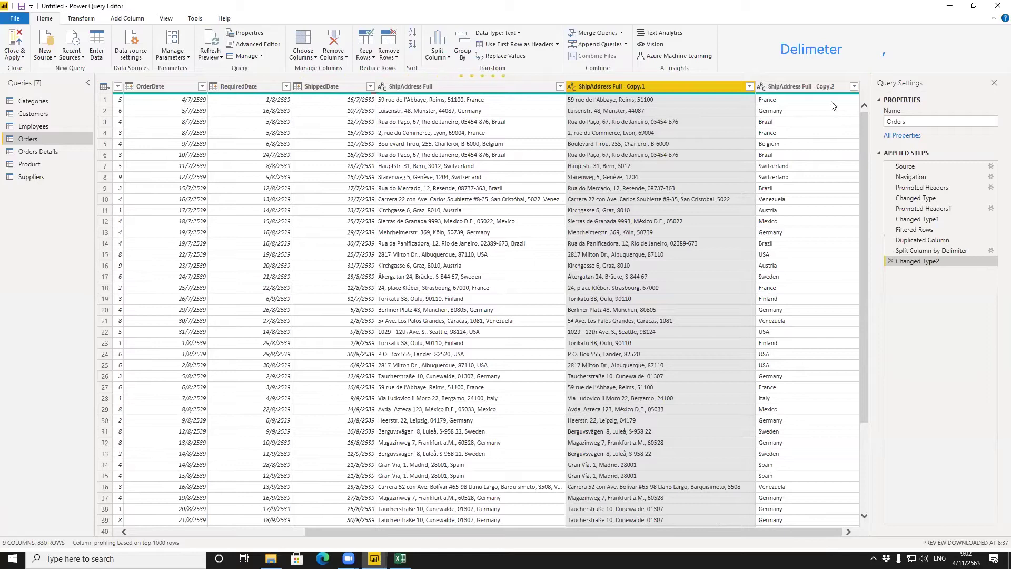
pyautogui.moveTo(868, 181); pyautogui.dragTo(858, 380)
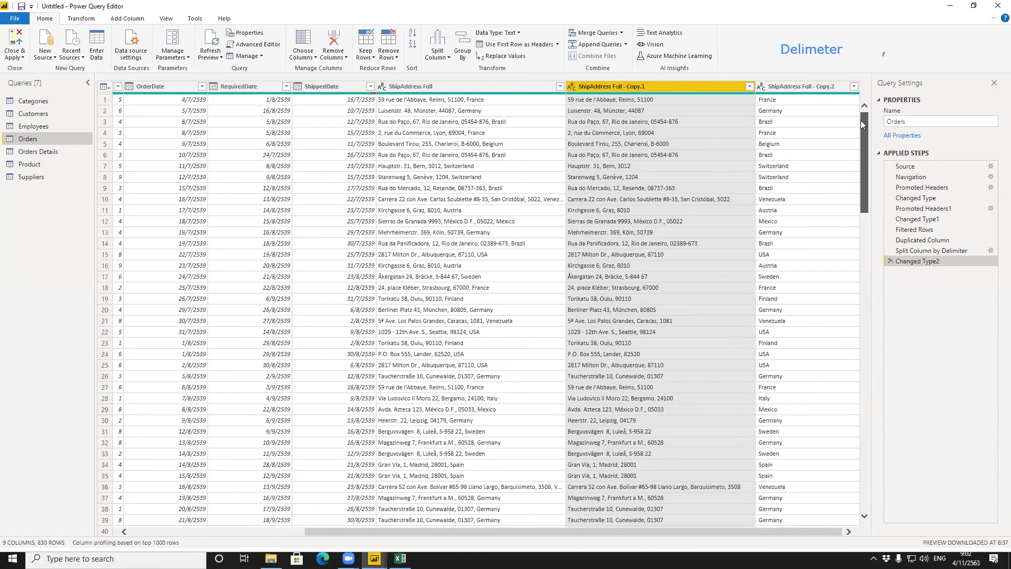
pyautogui.moveTo(803, 95)
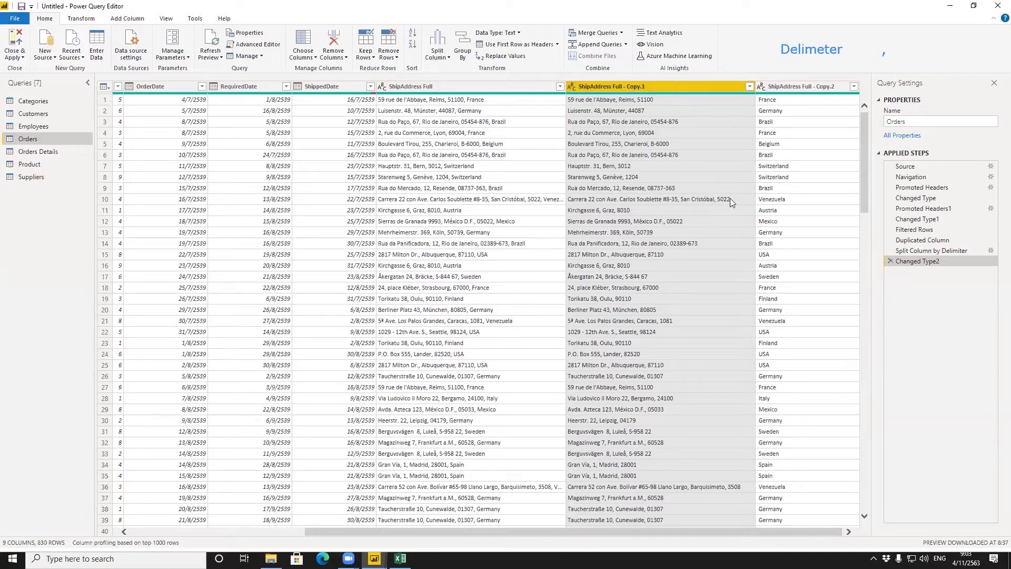
pyautogui.rightClick(677, 86)
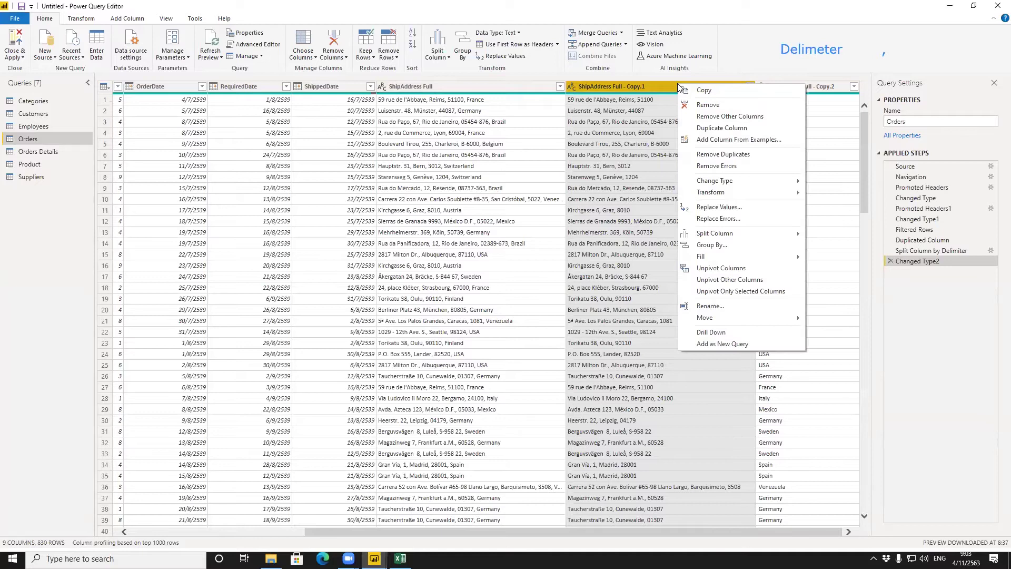
pyautogui.click(698, 105)
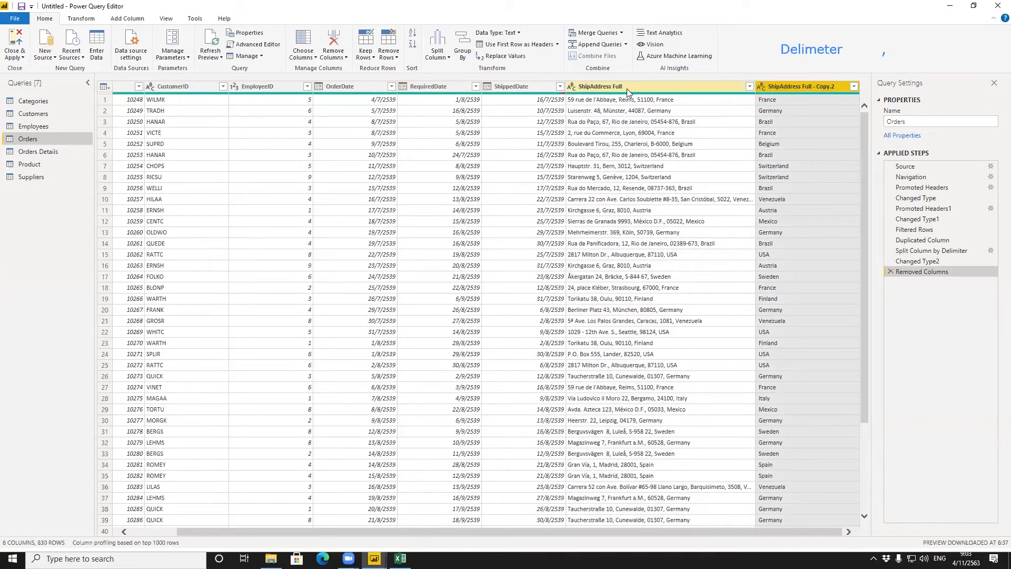
# Step: Rename the ShipAddress Full - Copy.2 column as Shipped Country
pyautogui.rightClick(800, 90)
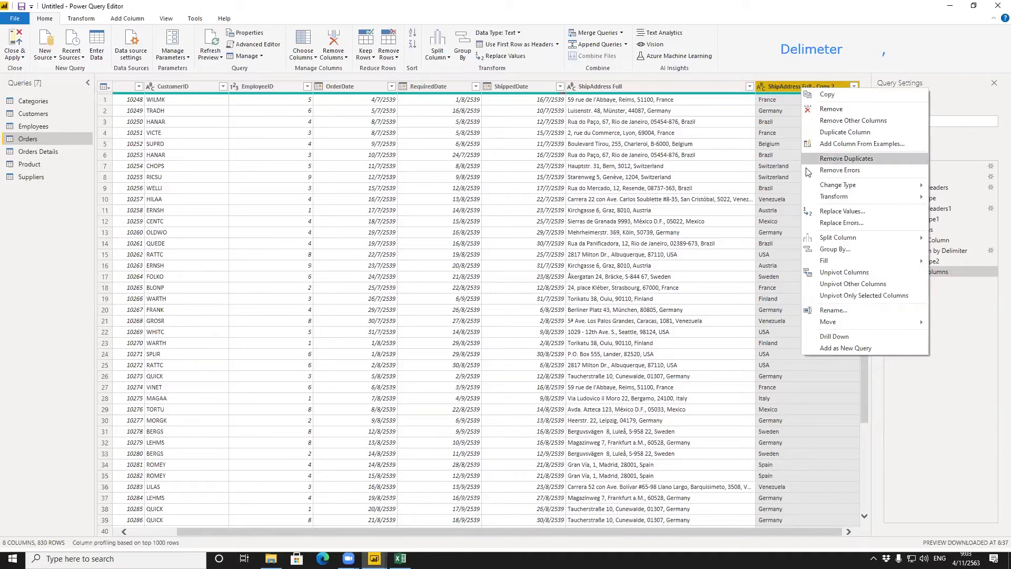
pyautogui.click(837, 310)
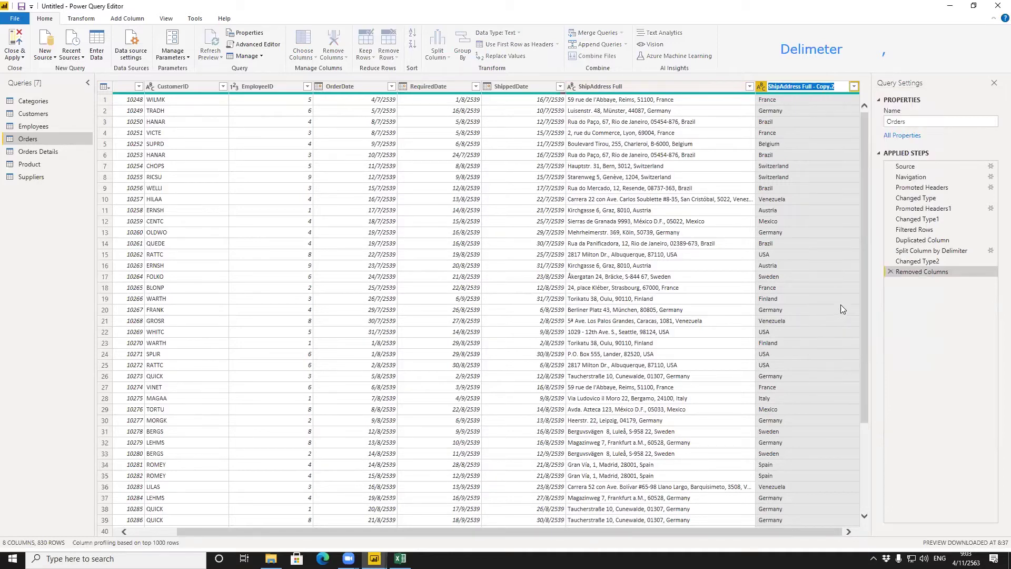
pyautogui.write('Shipped Counter')
pyautogui.press('BackSpace')
pyautogui.press('BackSpace')
pyautogui.write('ry')
pyautogui.press('Return')
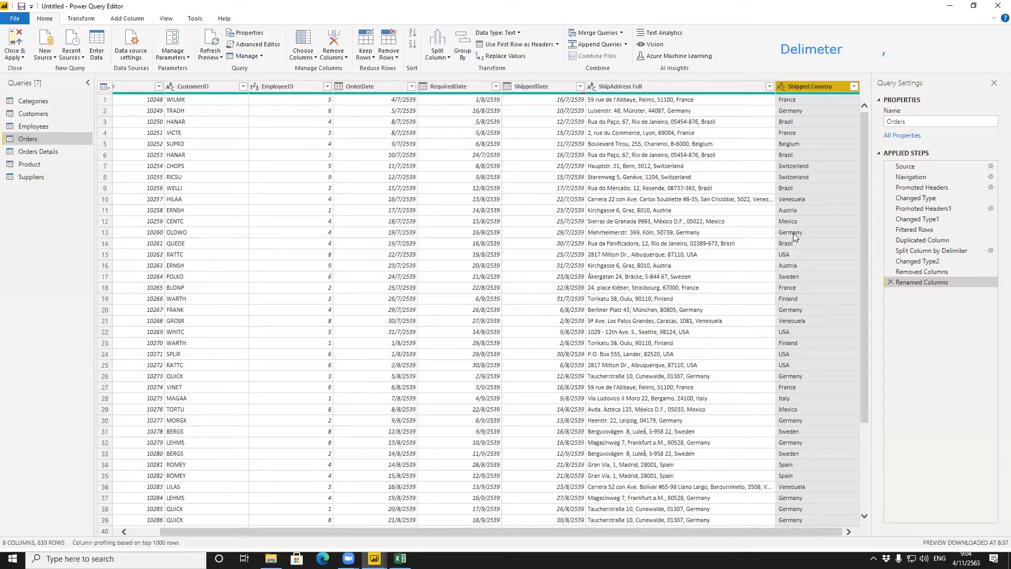
# Step: Check the distinct values in the Shipped Country column and the text transformations available for it
pyautogui.click(854, 87)
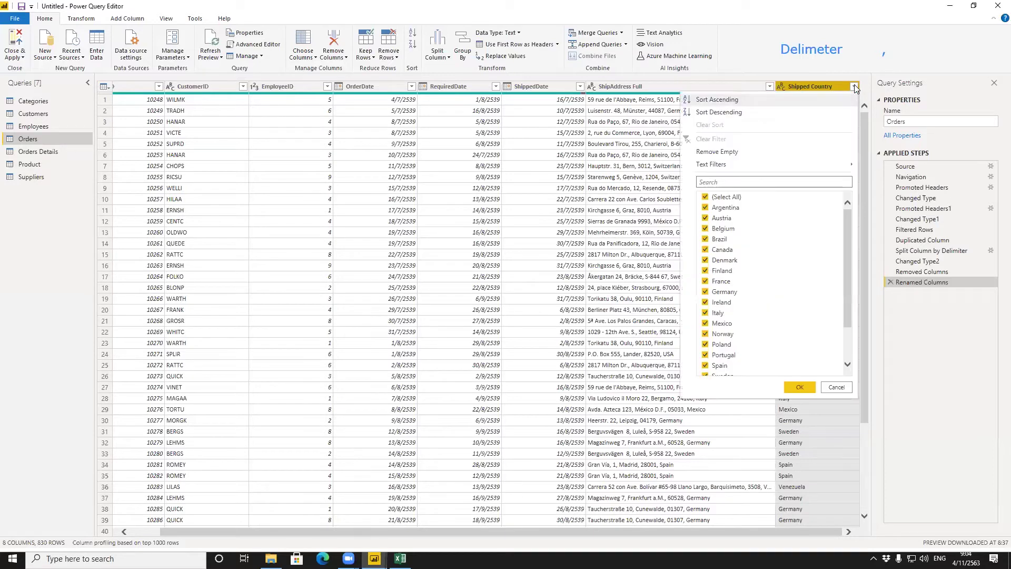
pyautogui.click(854, 87)
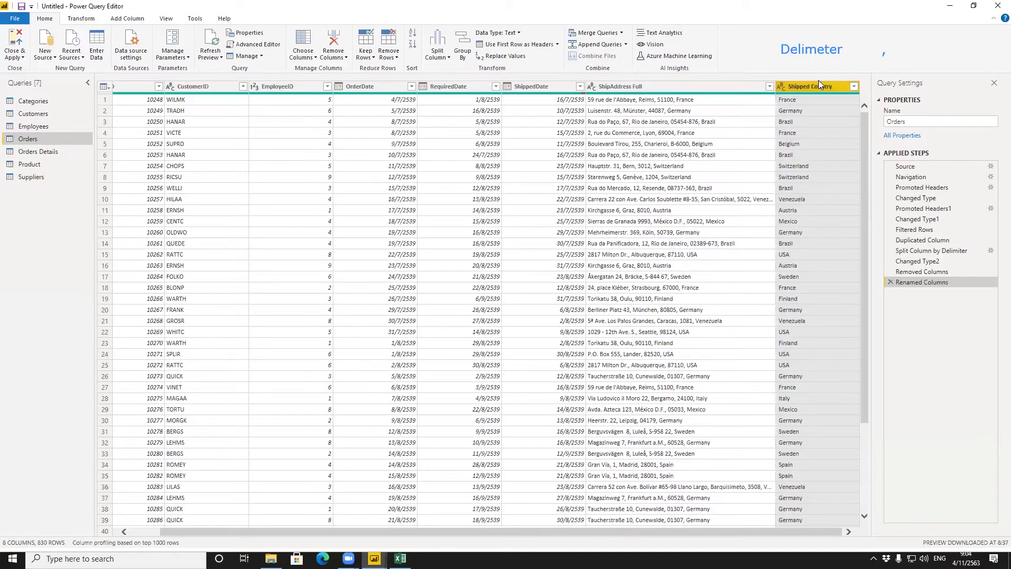
pyautogui.rightClick(815, 83)
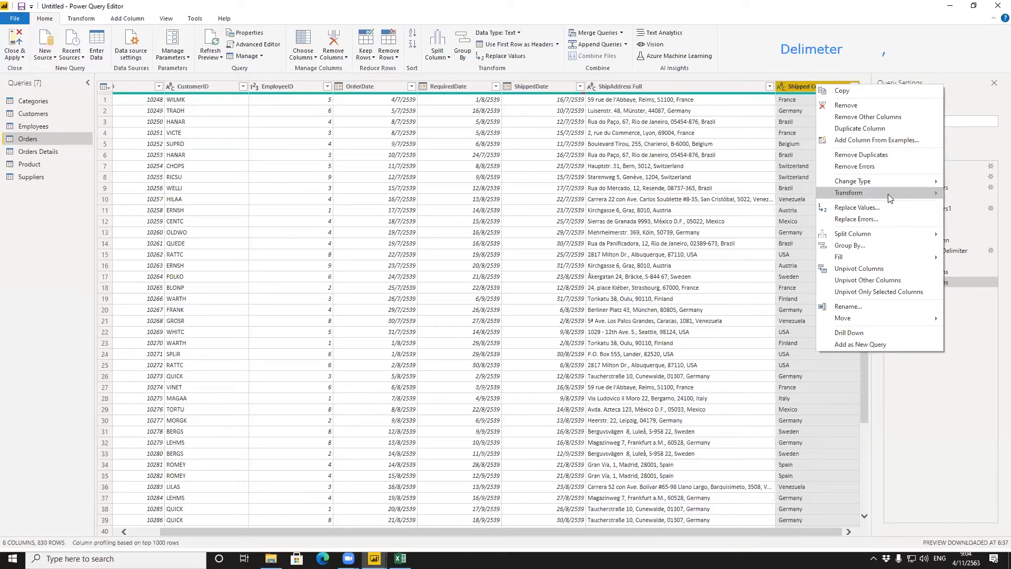
pyautogui.moveTo(889, 197)
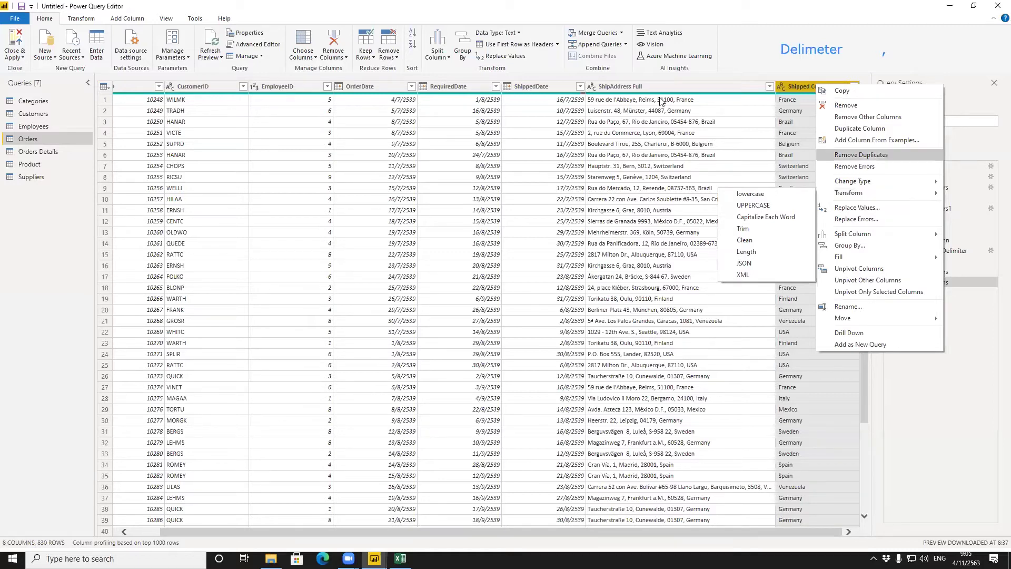
pyautogui.click(555, 61)
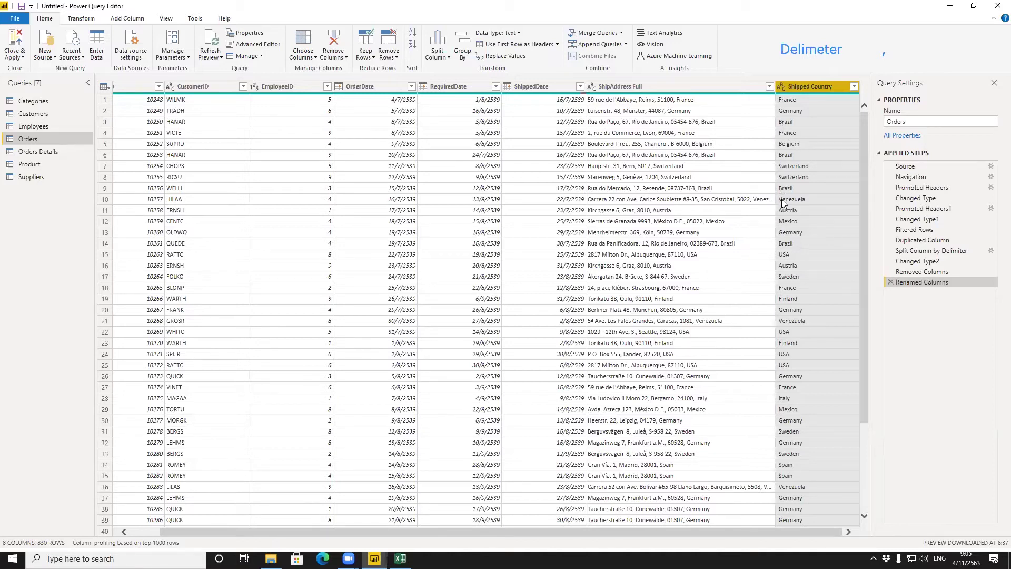
# Step: Apply the Trim text transformation to the Shipped Country column
pyautogui.rightClick(804, 88)
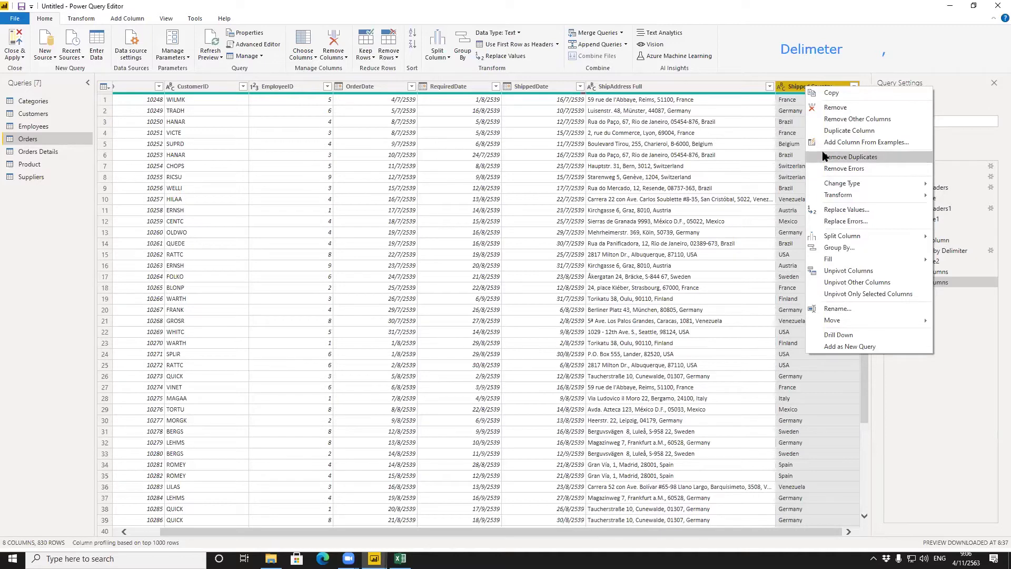
pyautogui.moveTo(842, 195)
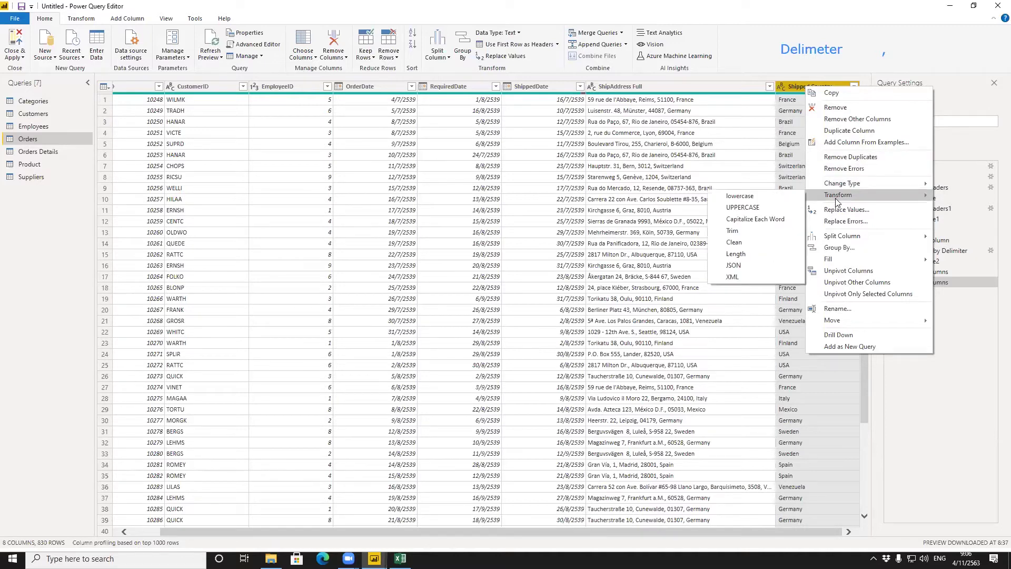
pyautogui.click(784, 230)
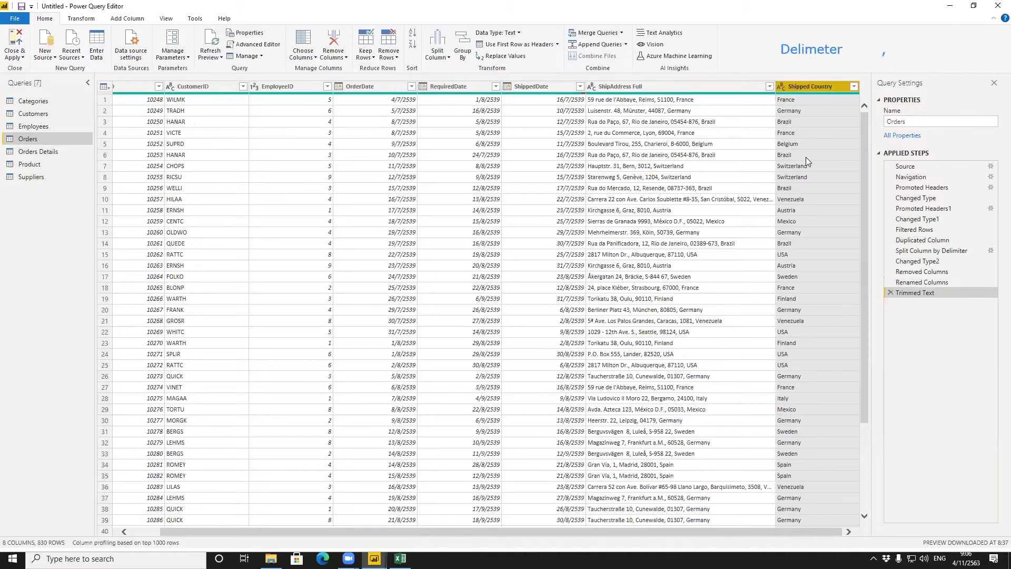
# Step: Look through the Orders rows to check the country names in the trimmed Shipped Country column
pyautogui.rightClick(813, 90)
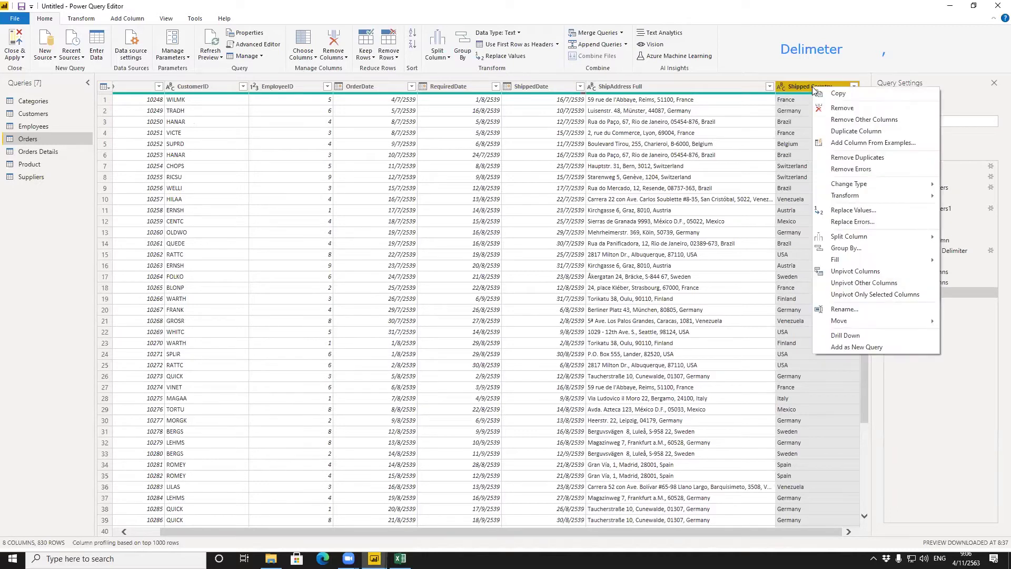
pyautogui.moveTo(832, 188)
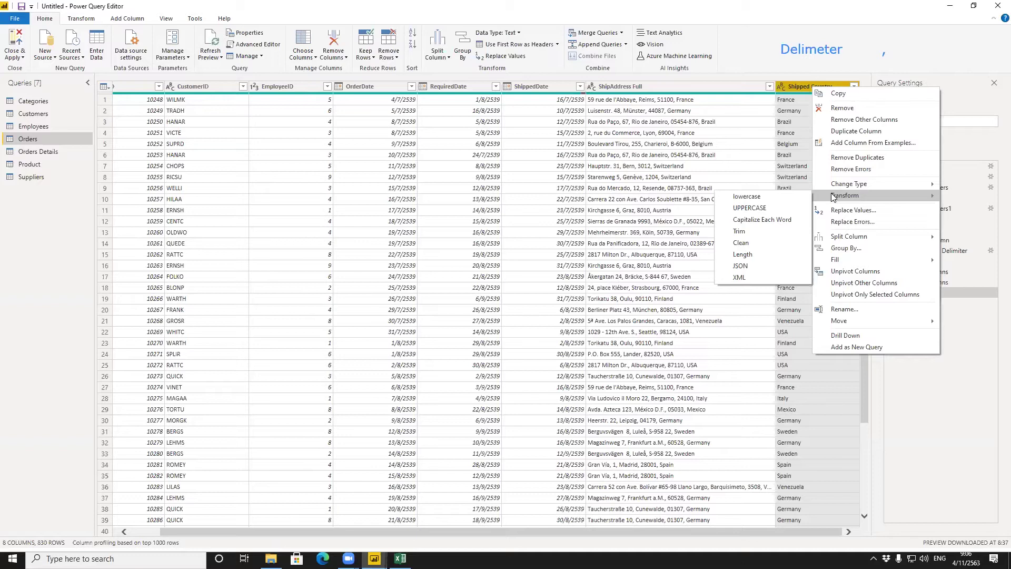
pyautogui.click(738, 230)
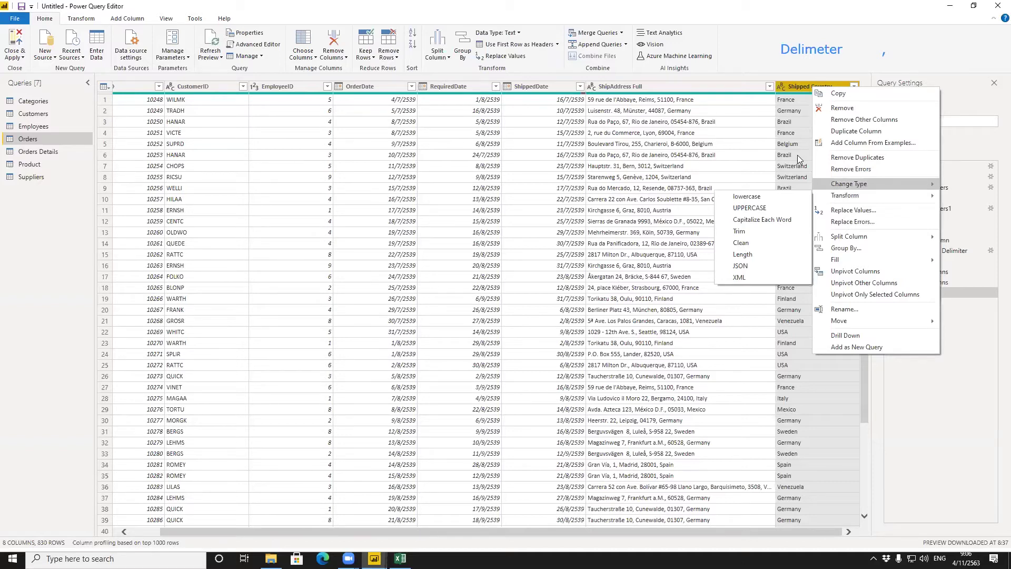
pyautogui.click(790, 135)
pyautogui.scroll(-6, 824, 185)
pyautogui.scroll(-15, 824, 185)
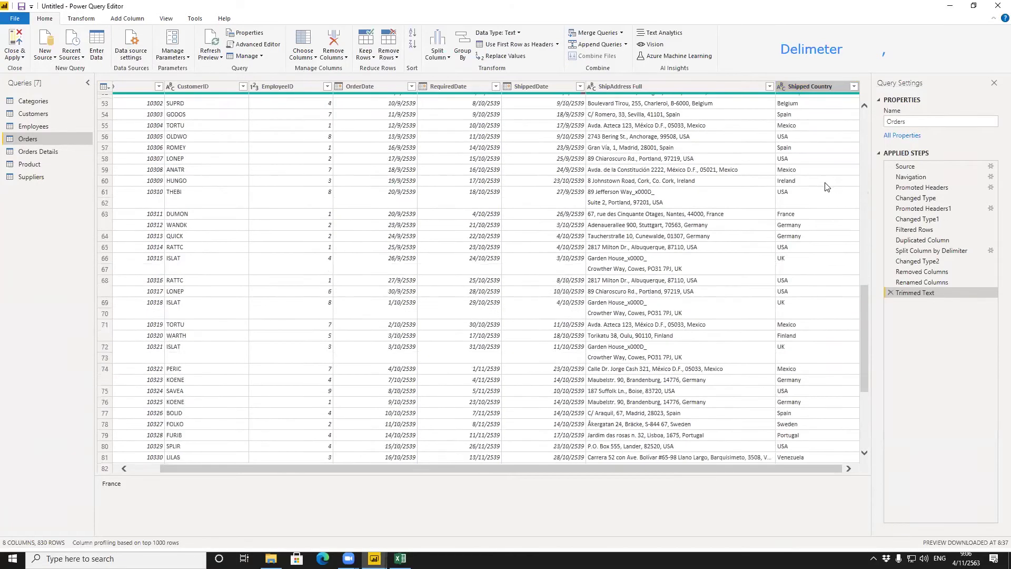
pyautogui.scroll(-10, 825, 185)
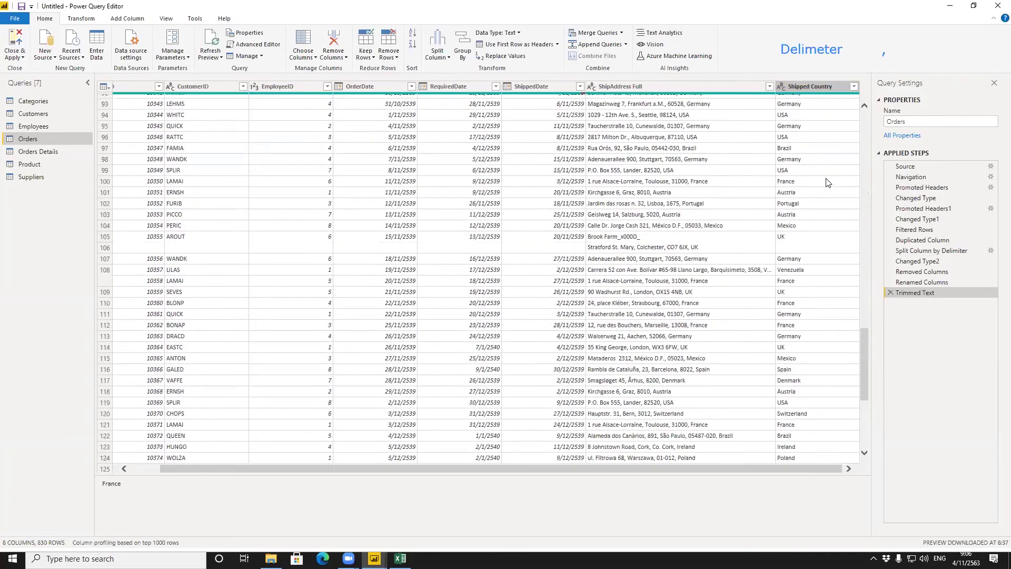
pyautogui.scroll(-18, 826, 174)
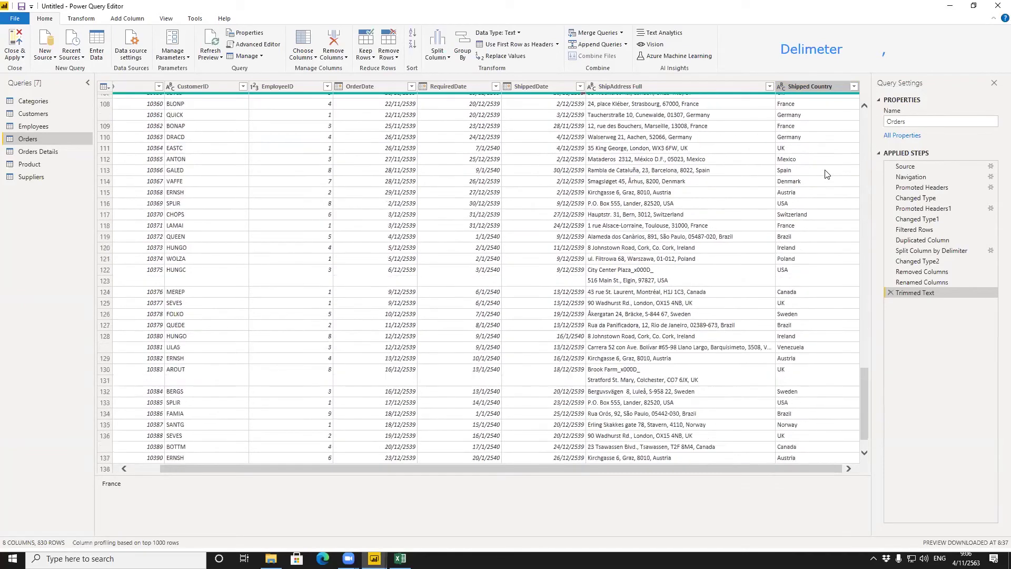
pyautogui.scroll(-20, 825, 173)
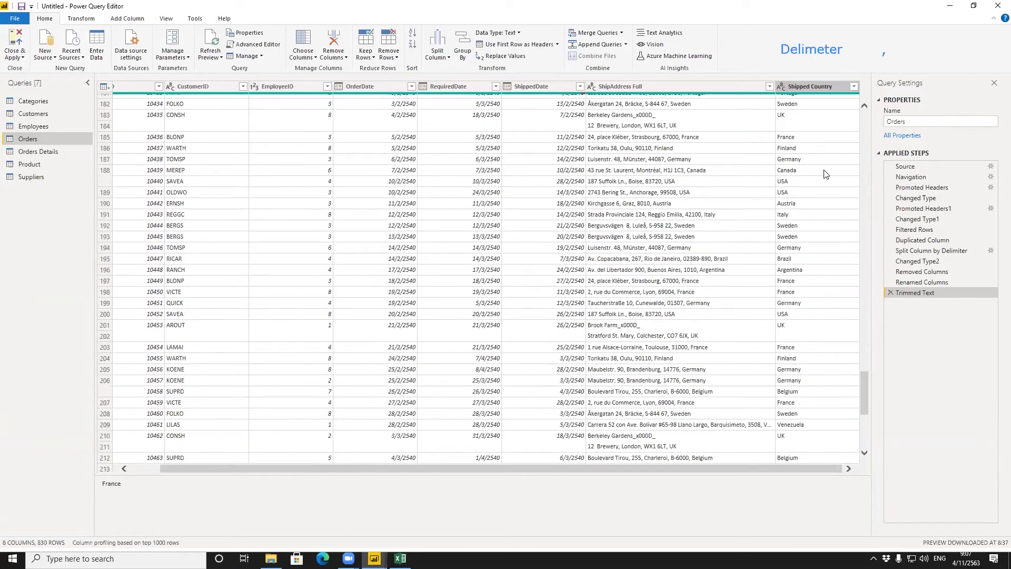
pyautogui.scroll(8, 825, 172)
pyautogui.scroll(-6, 824, 172)
pyautogui.scroll(20, 823, 170)
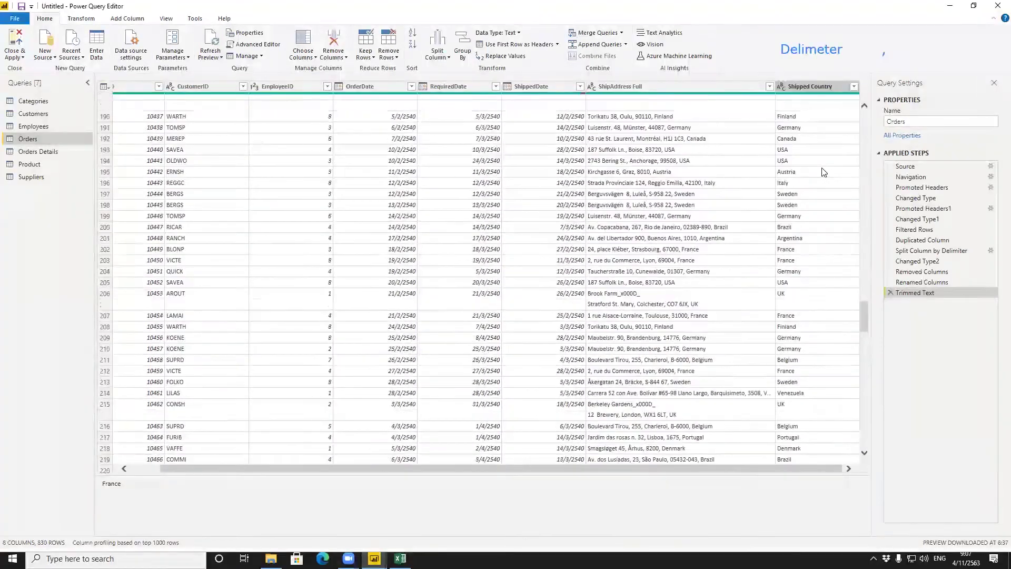
pyautogui.scroll(20, 819, 168)
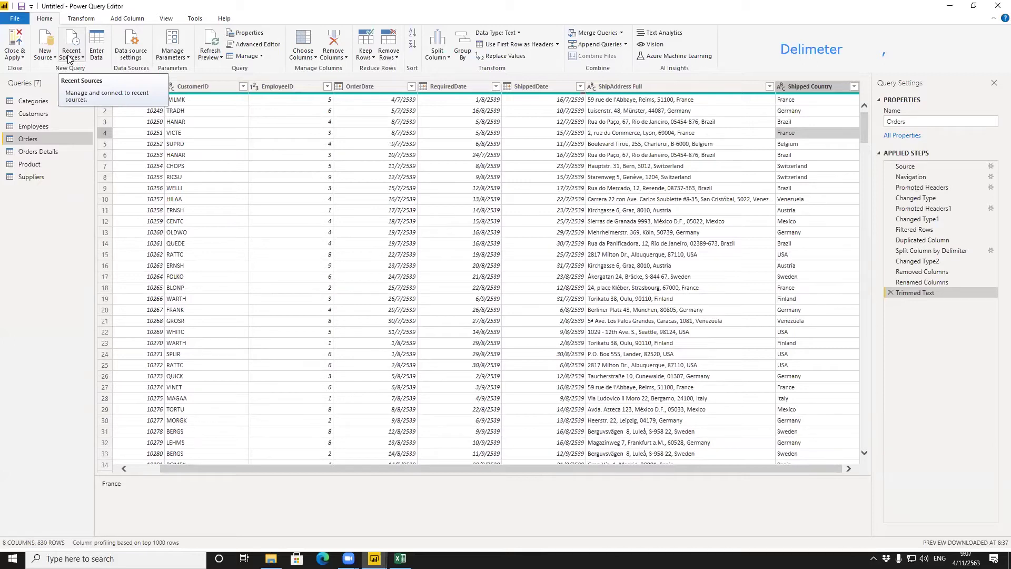
# Step: Apply the query changes, and make the report's map plot Quantity by Shipped Country, without ShipAddress Full and ProductName
pyautogui.click(13, 36)
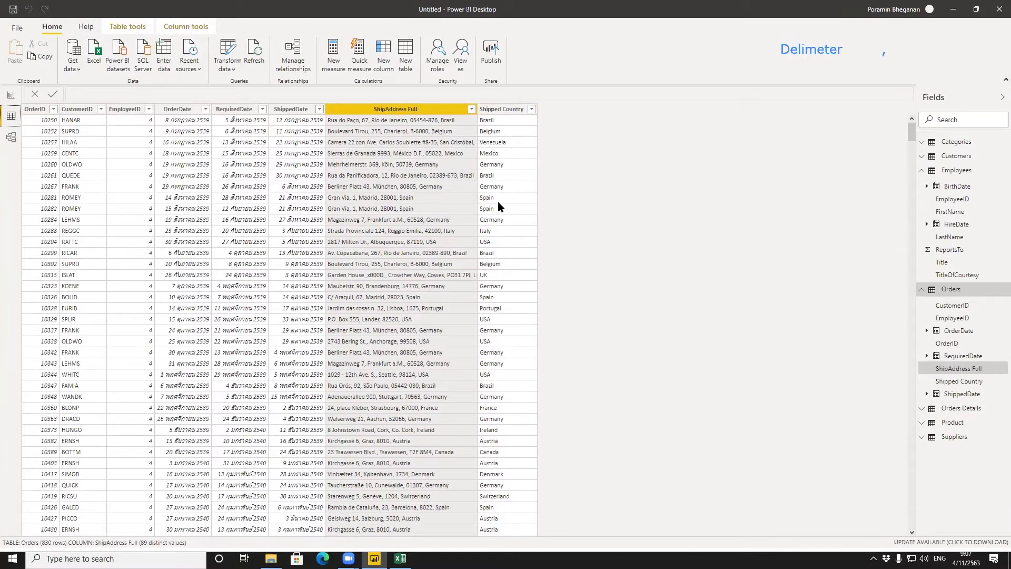
pyautogui.click(11, 97)
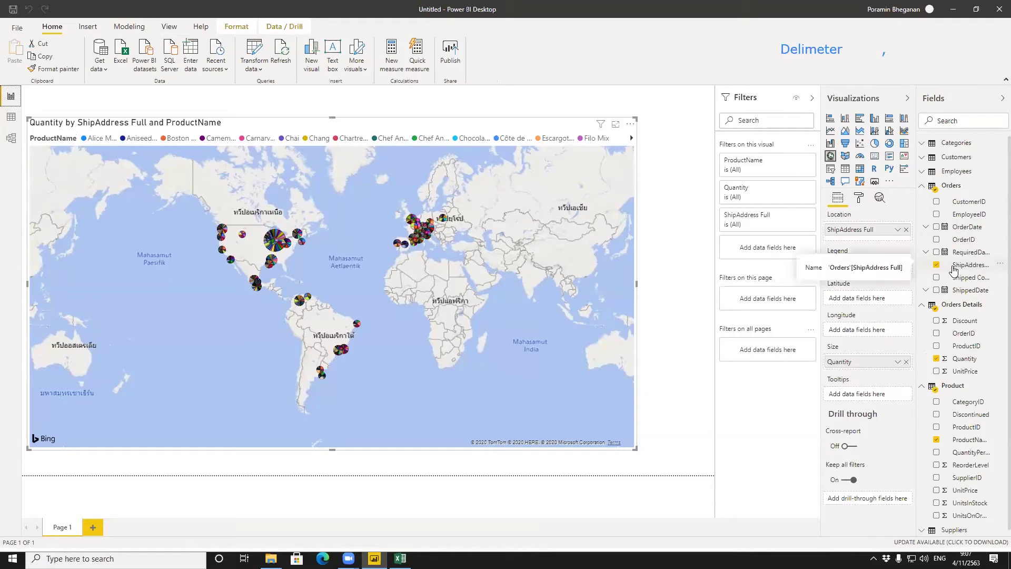
pyautogui.click(937, 277)
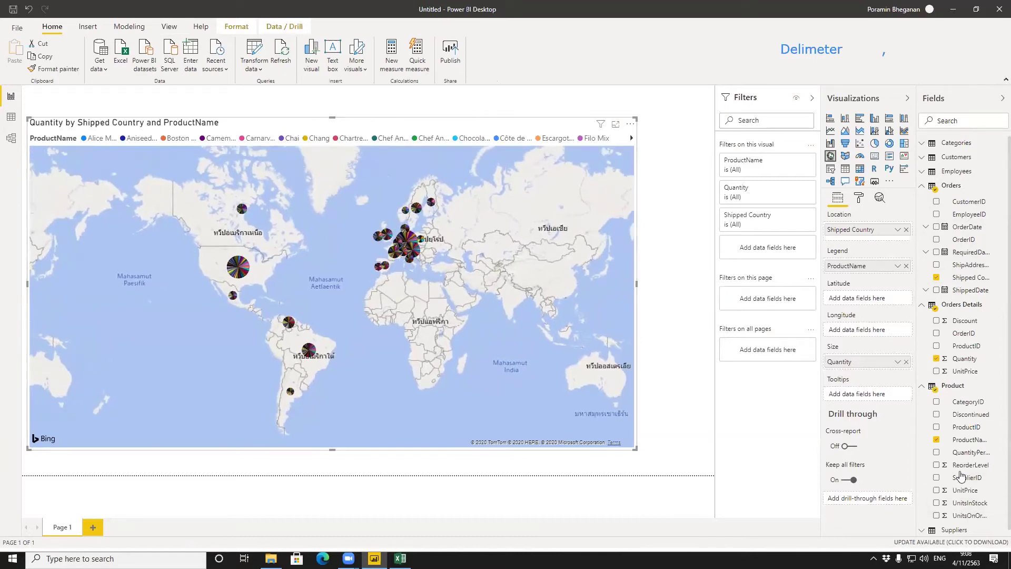
pyautogui.click(935, 440)
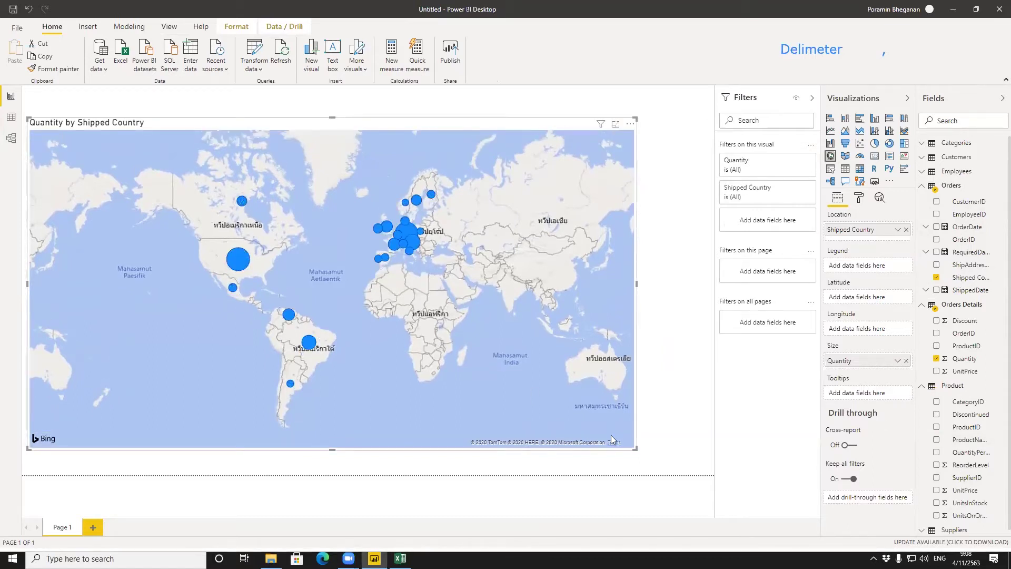
# Step: Move the Quantity by Shipped Country map slightly on the page and reduce its size
pyautogui.moveTo(635, 449)
pyautogui.mouseDown()
pyautogui.moveTo(703, 434)
pyautogui.moveTo(695, 444)
pyautogui.moveTo(647, 445)
pyautogui.mouseUp()
pyautogui.moveTo(424, 234)
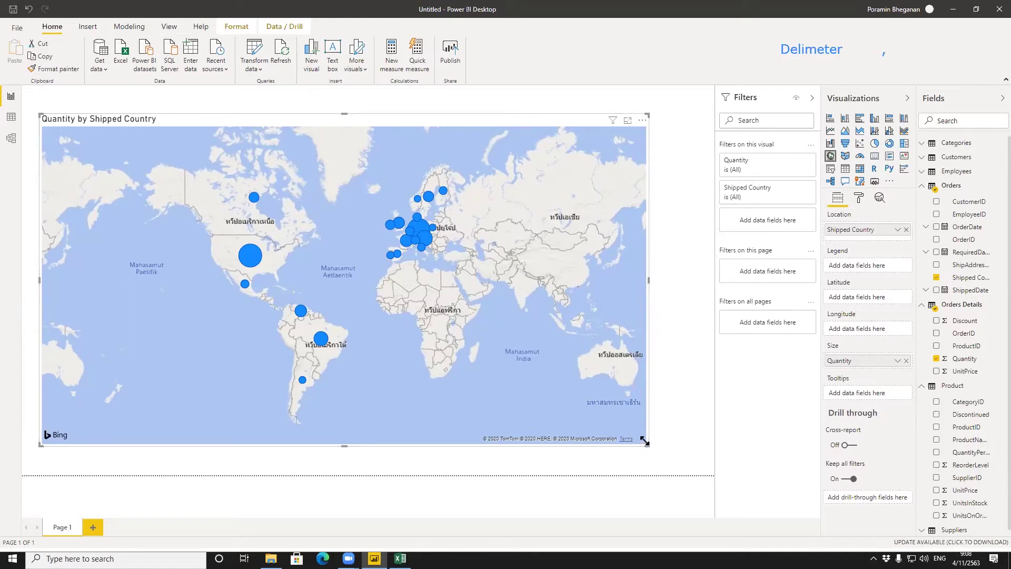
pyautogui.moveTo(644, 444); pyautogui.dragTo(600, 384)
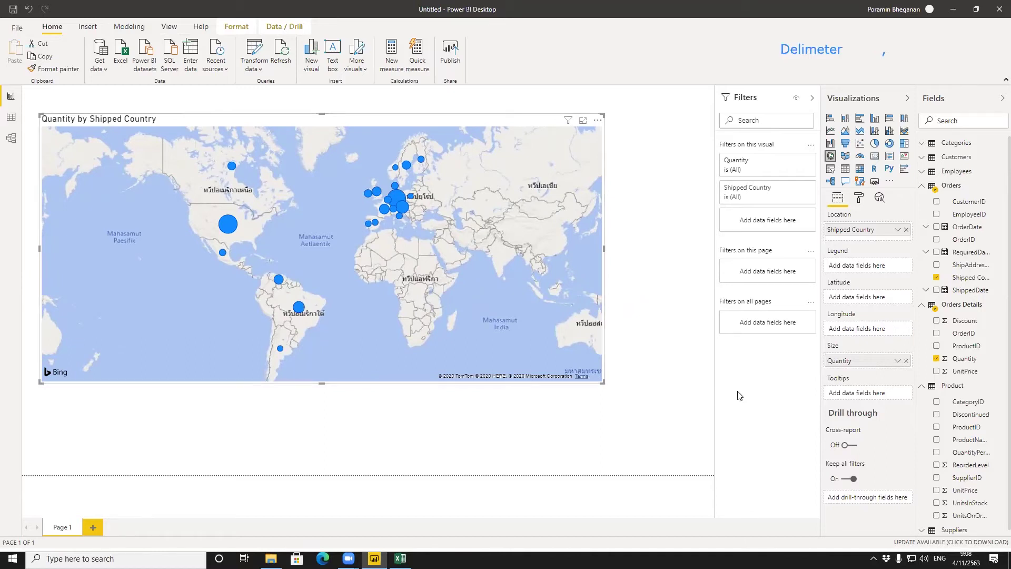
# Step: Try the visual as a filled map enlarged to the page's right edge, and change it back to a bubble map
pyautogui.click(846, 158)
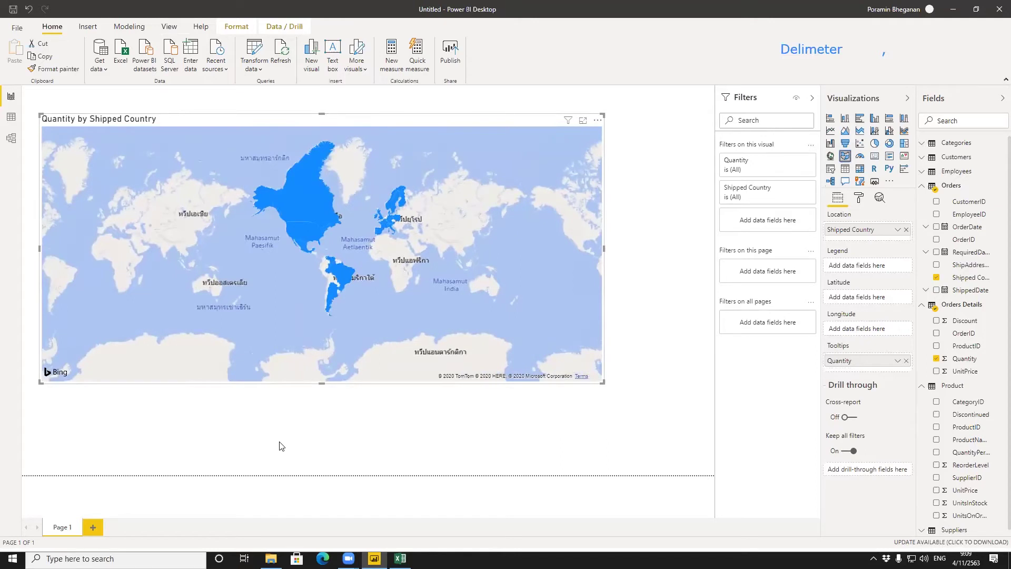
pyautogui.moveTo(603, 382); pyautogui.dragTo(722, 445)
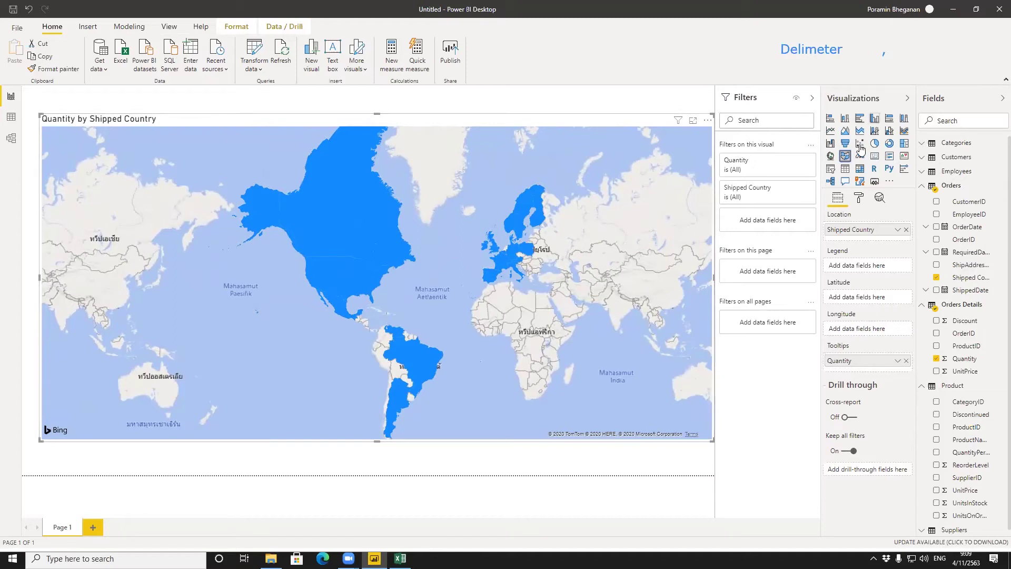
pyautogui.click(830, 155)
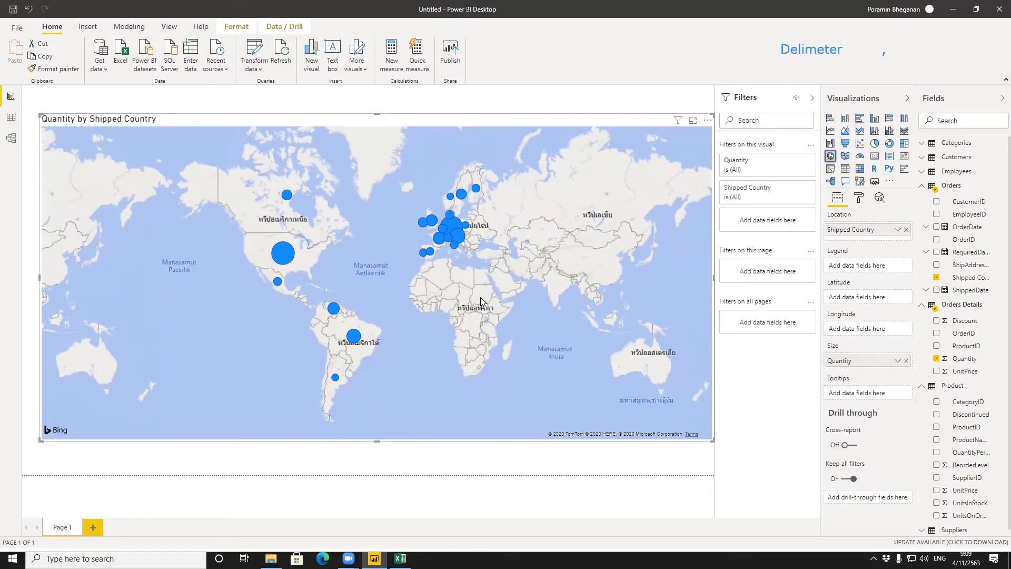
# Step: Zoom in on the bubble map and inspect the quantity bubbles over Europe
pyautogui.scroll(3, 431, 287)
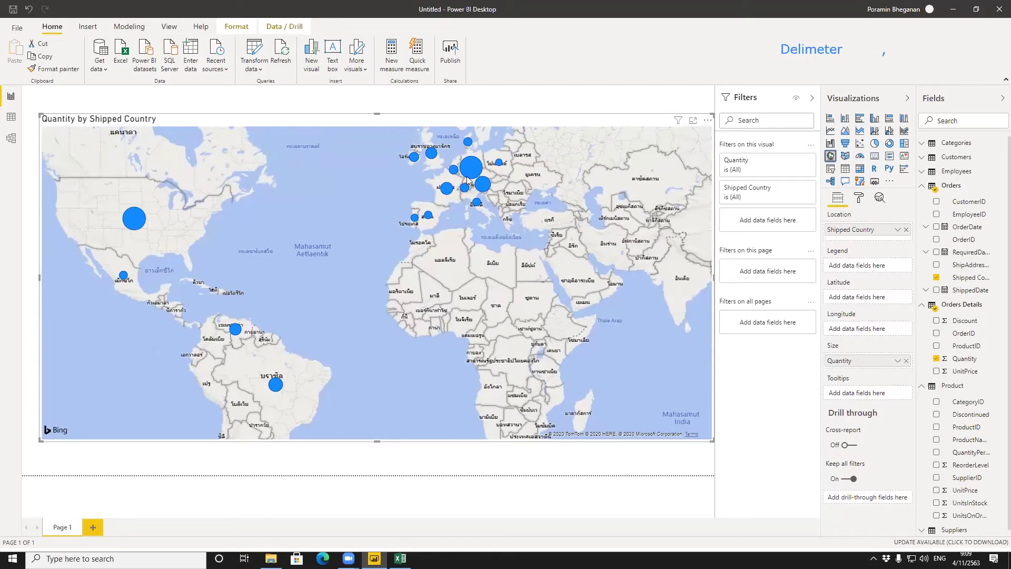
pyautogui.moveTo(465, 169)
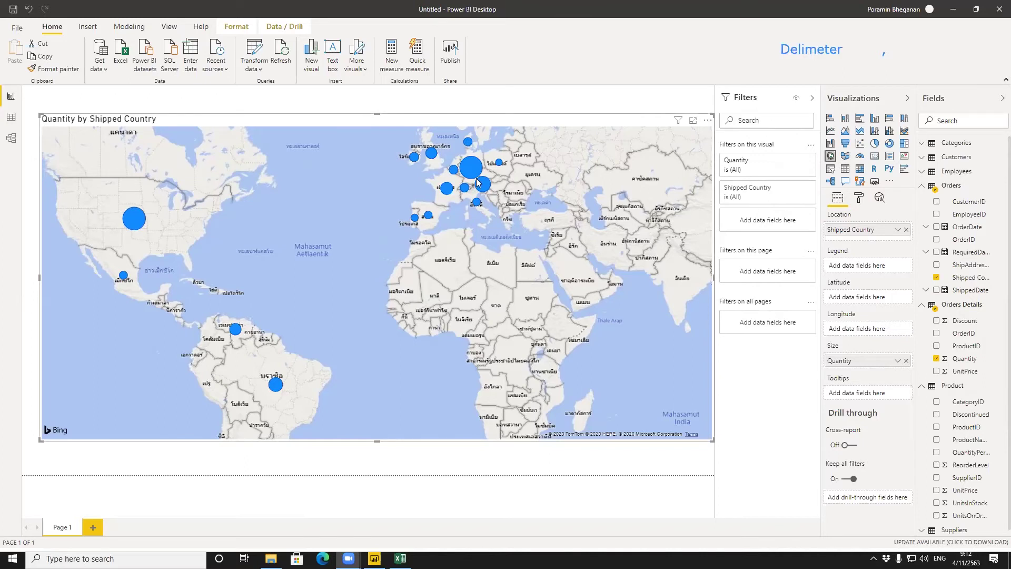
pyautogui.moveTo(487, 192)
pyautogui.moveTo(471, 169)
# Step: Show the visual as a filled map again to inspect the European countries, and restore the bubble map
pyautogui.click(845, 157)
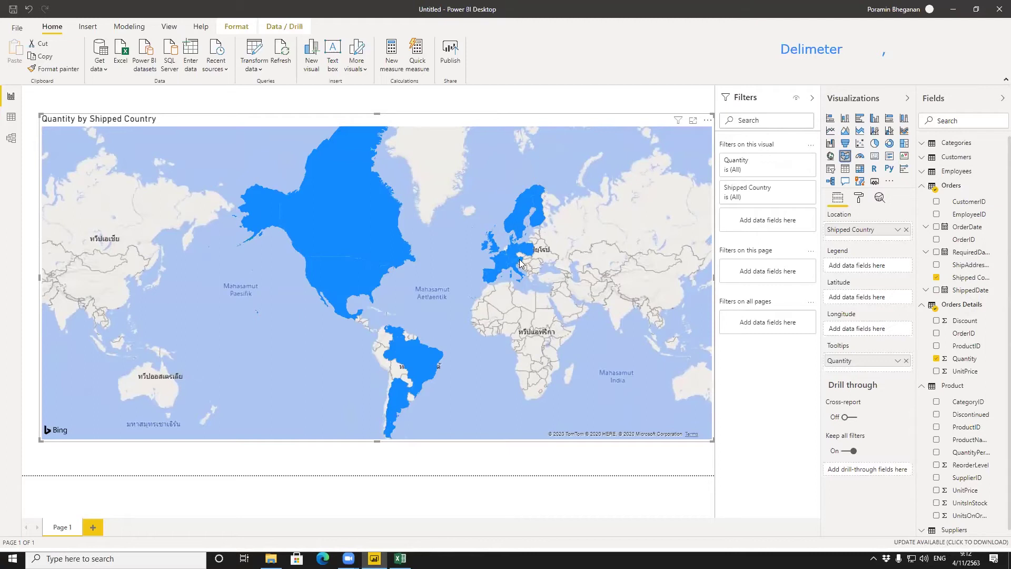
pyautogui.moveTo(501, 260)
pyautogui.click(830, 157)
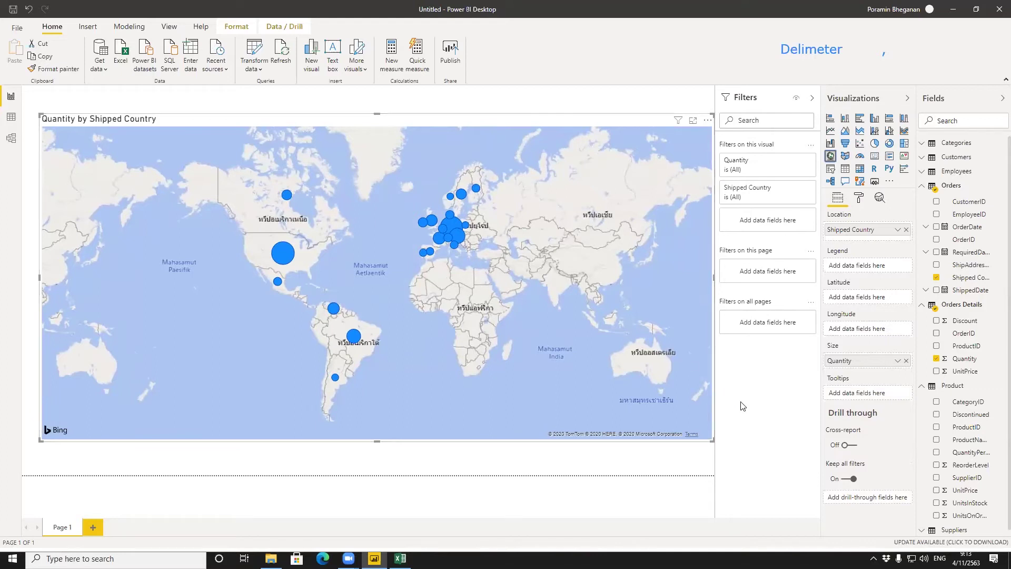
# Step: Shrink the map to free space on the report page, and open the Orders table in the data view
pyautogui.moveTo(710, 439); pyautogui.dragTo(535, 348)
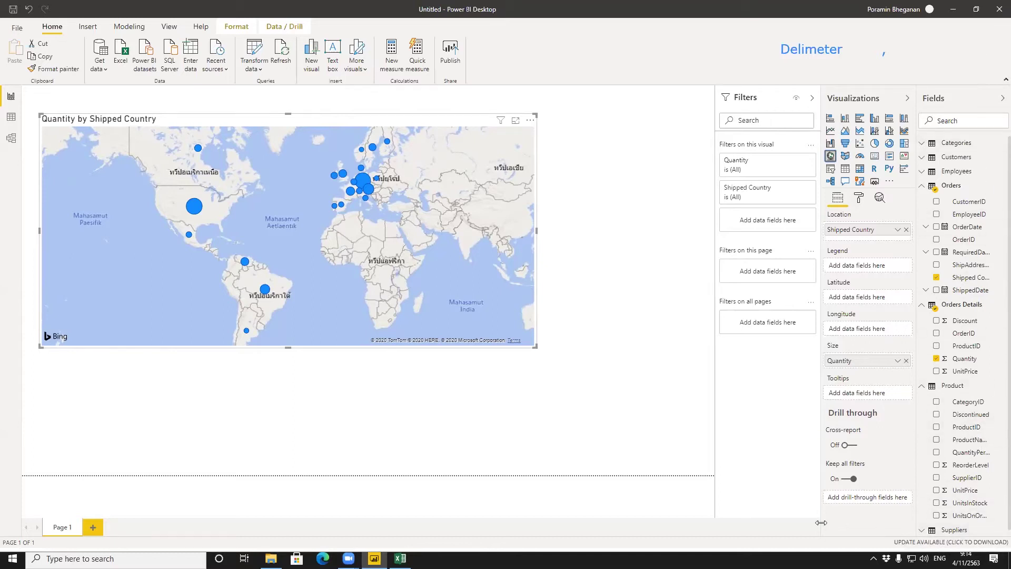
pyautogui.click(10, 117)
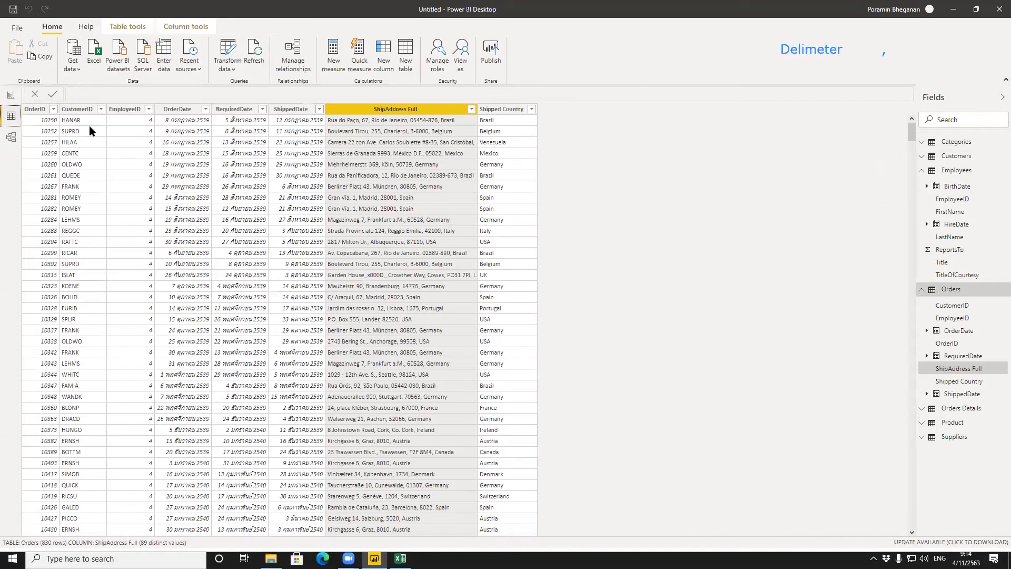
# Step: Collapse the Orders field list, and open the Orders Details table to look through its rows
pyautogui.click(921, 289)
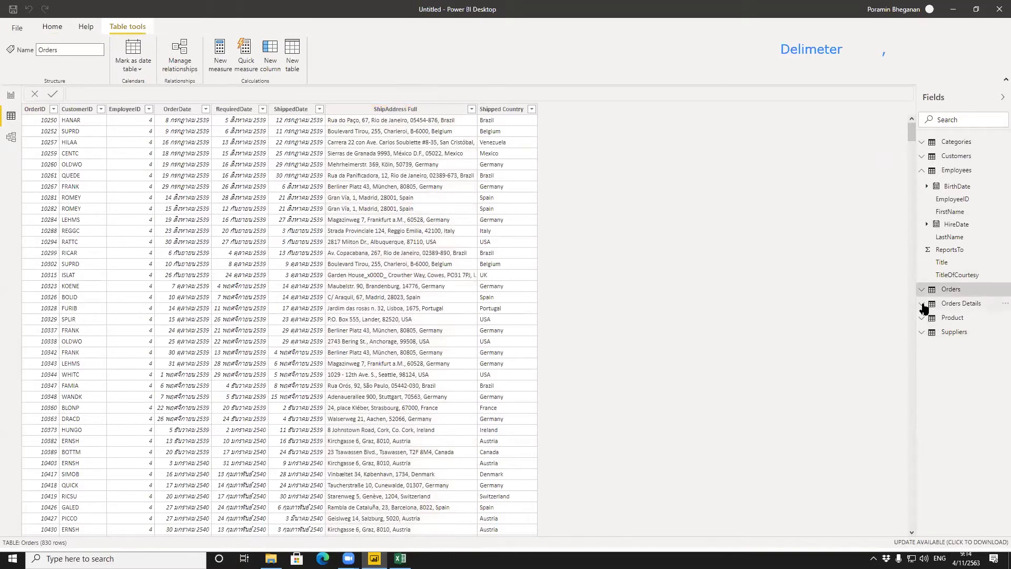
pyautogui.click(928, 305)
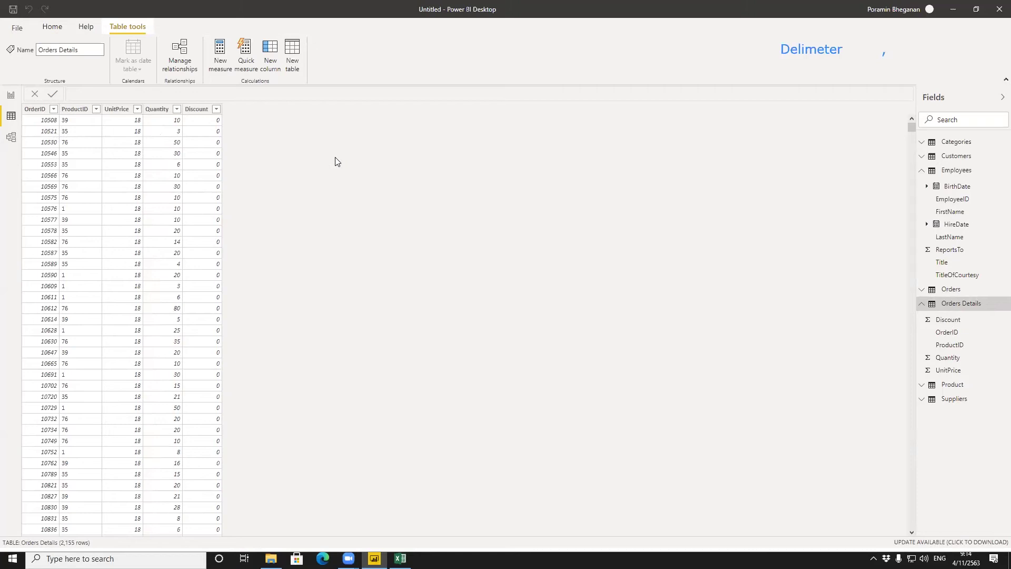
pyautogui.scroll(-3, 333, 162)
pyautogui.scroll(5, 331, 162)
# Step: Remove the OrderID filter from the Orders Details sheet in the ABC-Sales-for-Power BI Excel workbook, and return to Power BI
pyautogui.click(400, 558)
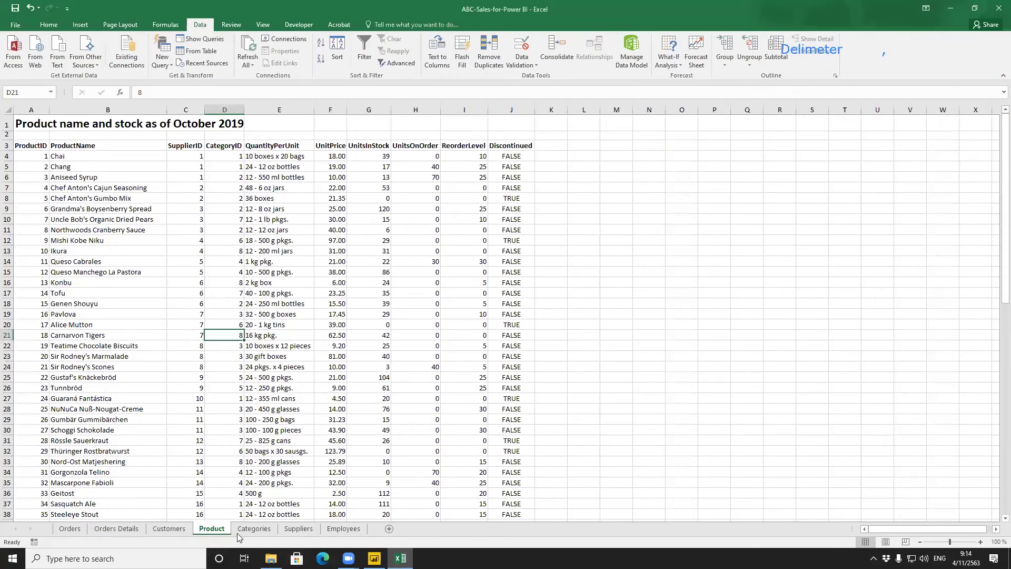
pyautogui.click(116, 528)
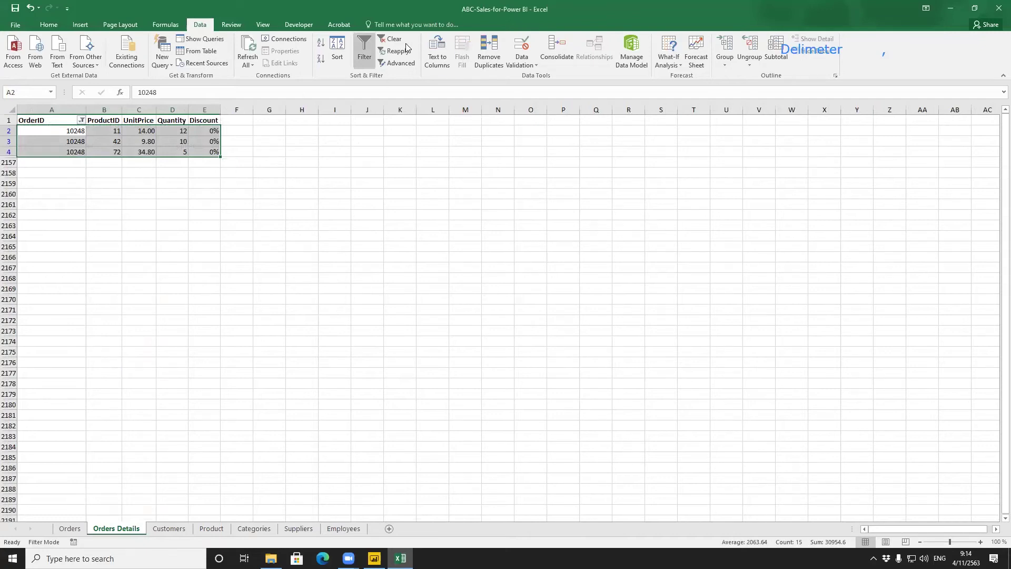
pyautogui.click(370, 53)
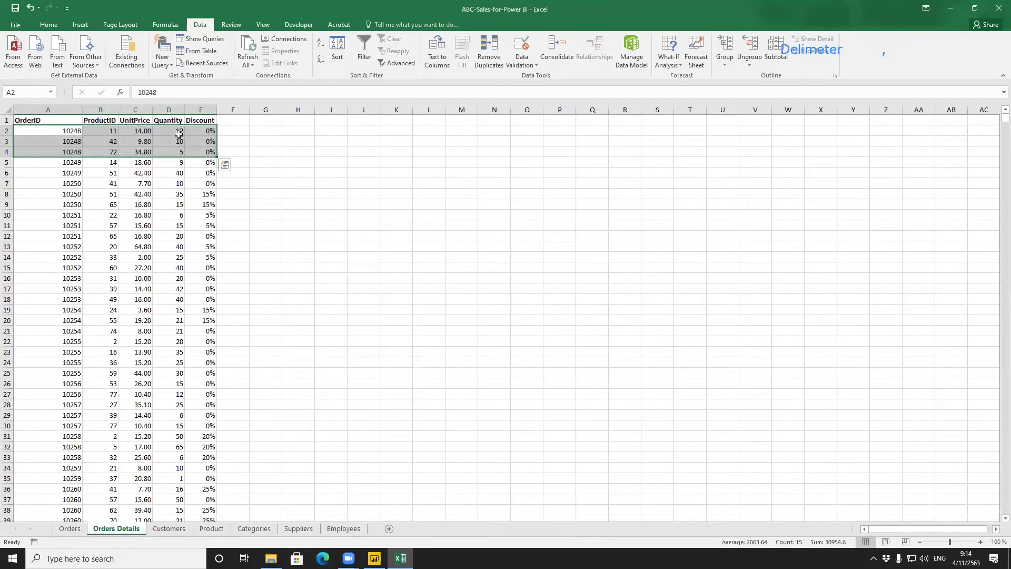
pyautogui.click(234, 132)
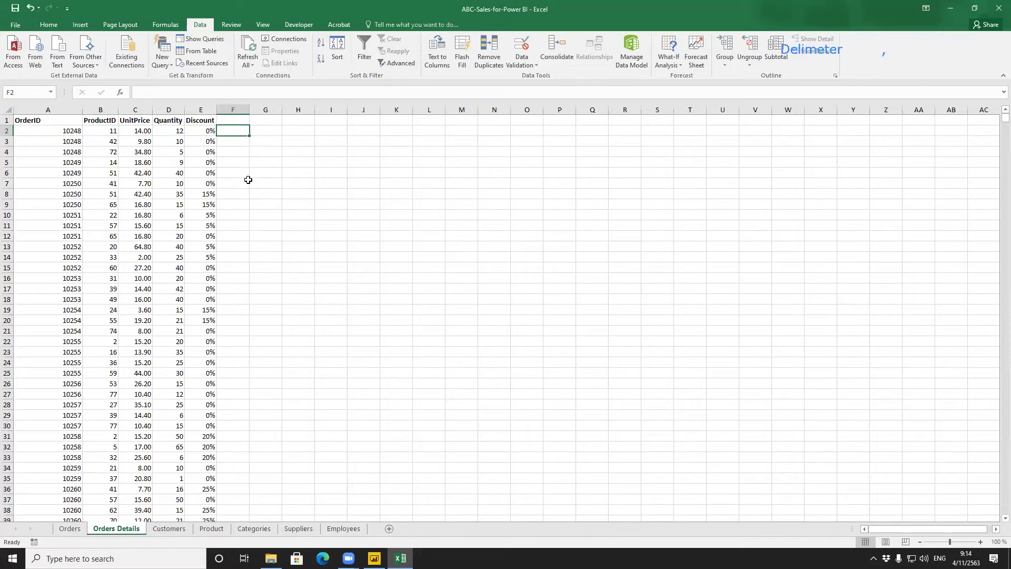
pyautogui.click(374, 558)
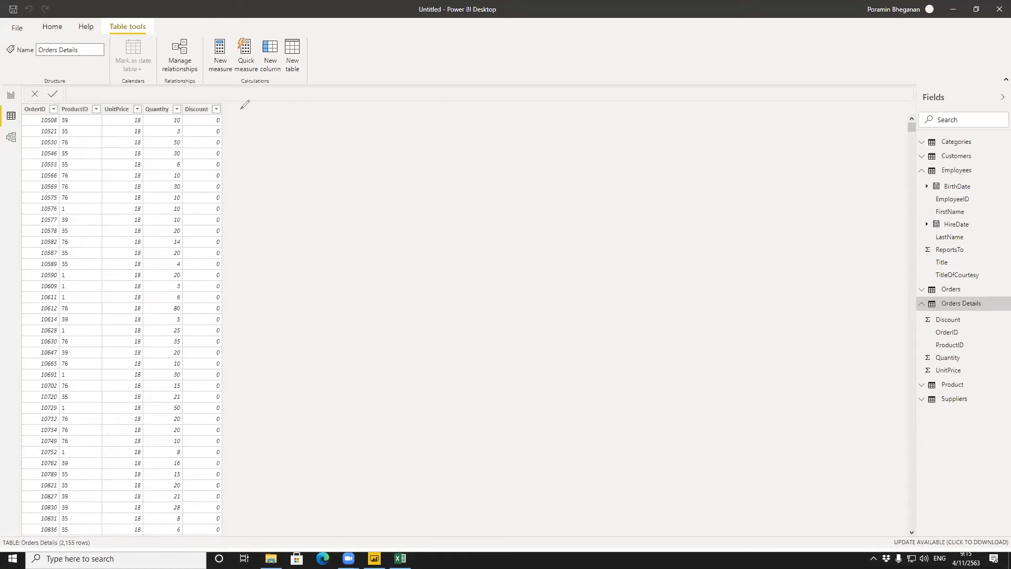
# Step: Sketch an annotation of an extra column with row lines beside the Discount column, and label it "column"
pyautogui.moveTo(223, 104)
pyautogui.mouseDown()
pyautogui.moveTo(265, 105)
pyautogui.moveTo(274, 230)
pyautogui.mouseUp()
pyautogui.moveTo(287, 310)
pyautogui.mouseDown()
pyautogui.moveTo(290, 421)
pyautogui.moveTo(270, 535)
pyautogui.moveTo(227, 532)
pyautogui.mouseUp()
pyautogui.moveTo(220, 115)
pyautogui.mouseDown()
pyautogui.moveTo(270, 112)
pyautogui.moveTo(243, 127)
pyautogui.moveTo(272, 139)
pyautogui.moveTo(283, 187)
pyautogui.mouseUp()
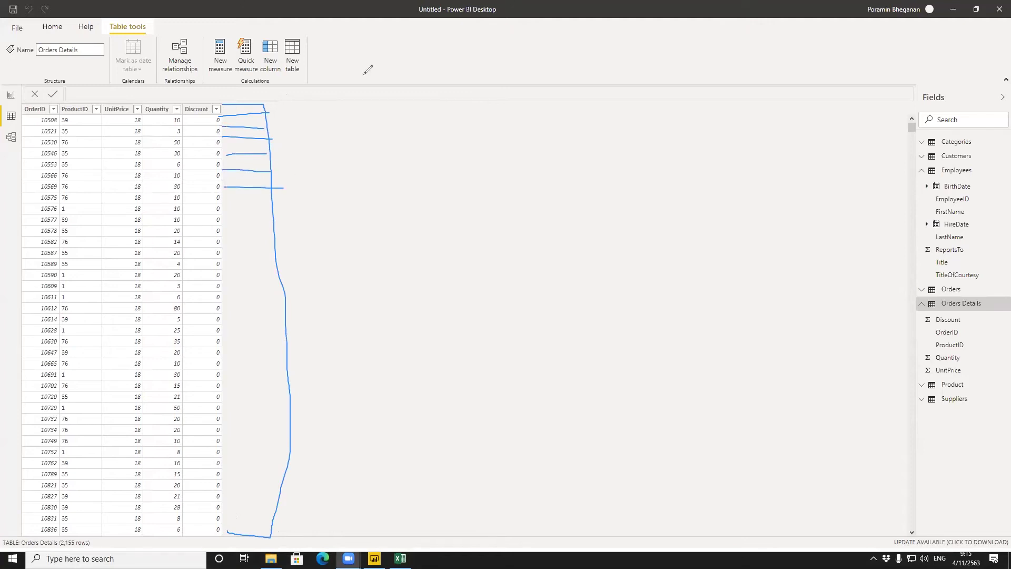
pyautogui.click(285, 109)
pyautogui.write('column')
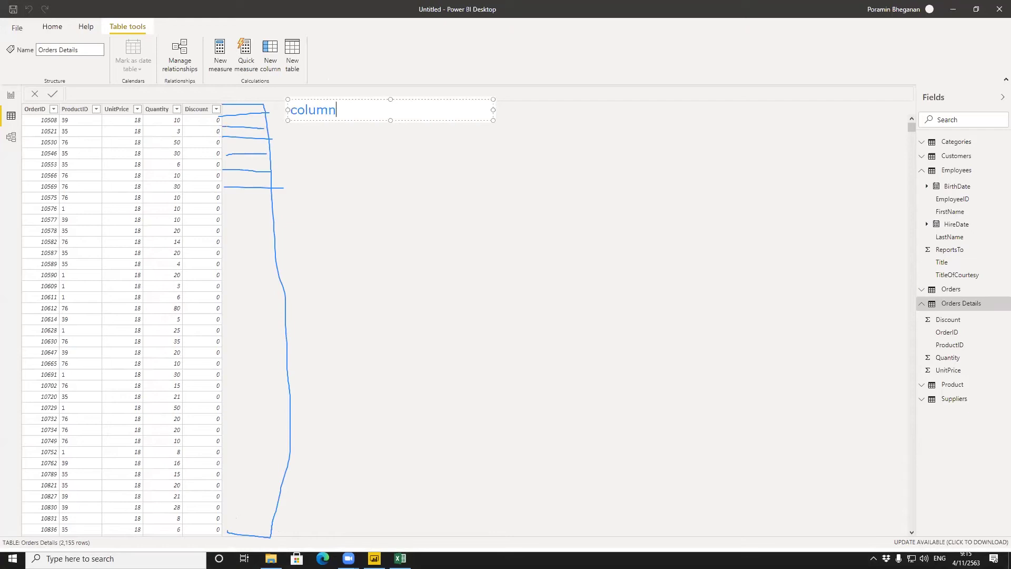
pyautogui.moveTo(379, 100); pyautogui.dragTo(315, 80)
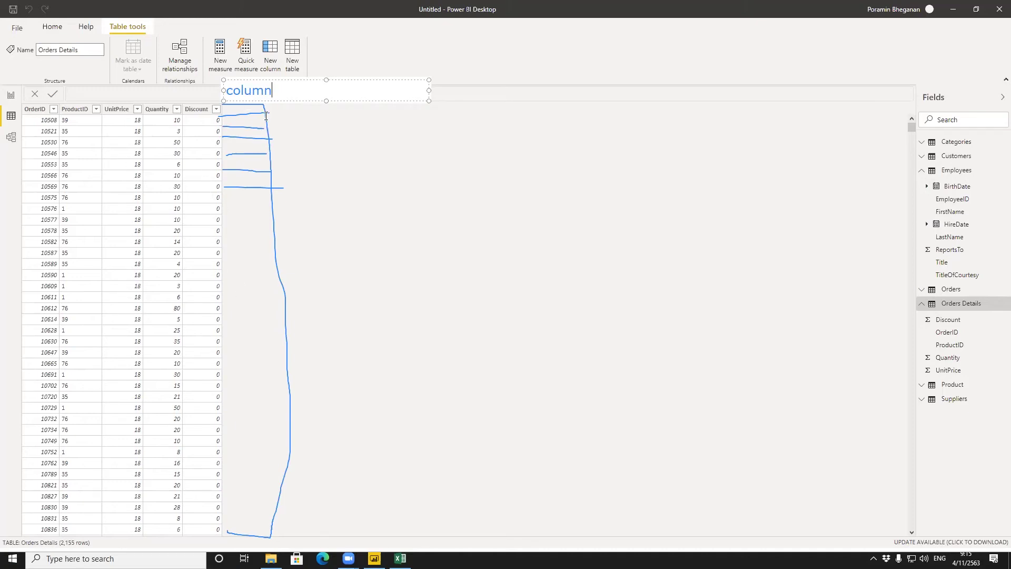
pyautogui.click(248, 108)
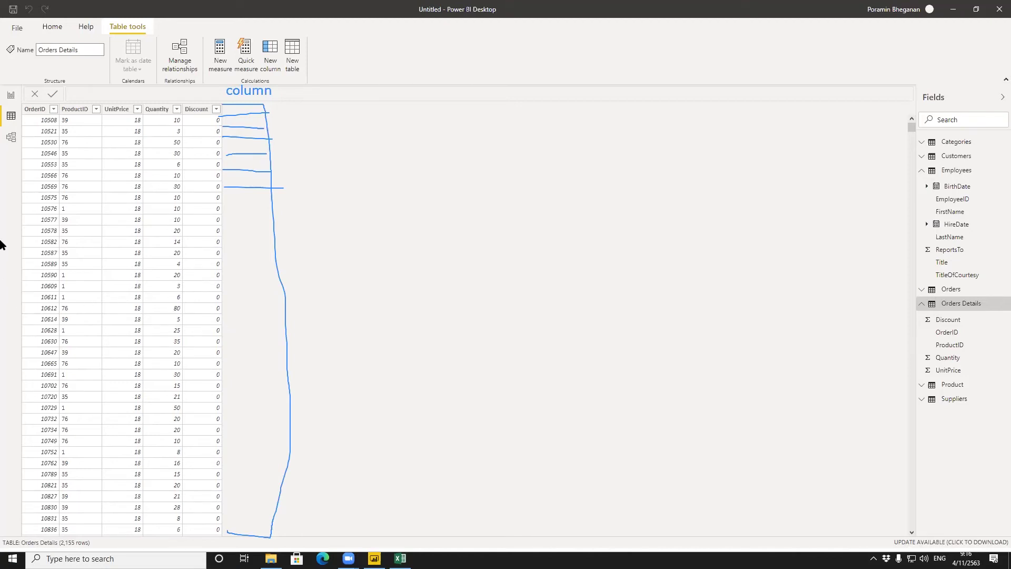
pyautogui.click(13, 119)
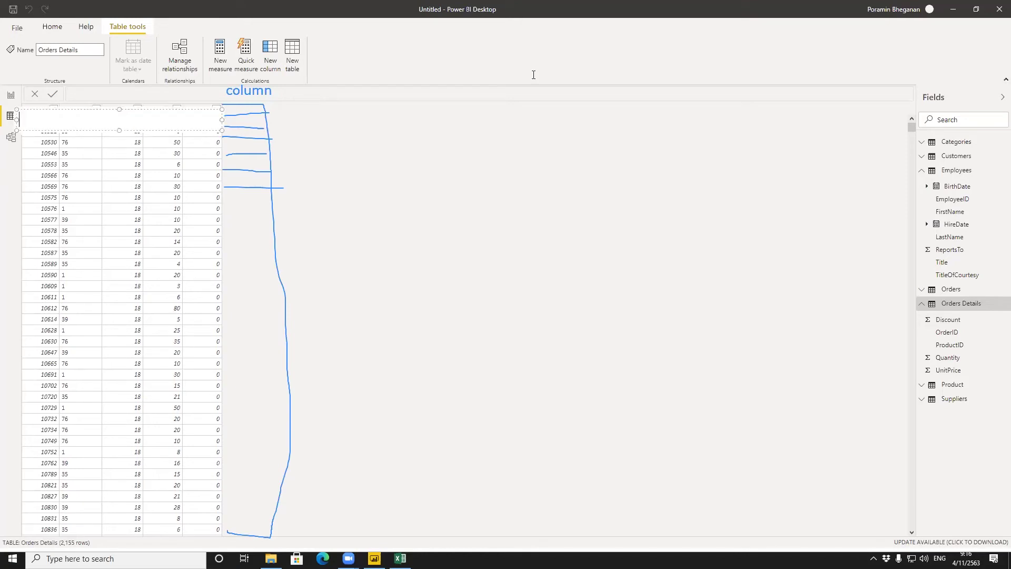
pyautogui.press('Escape')
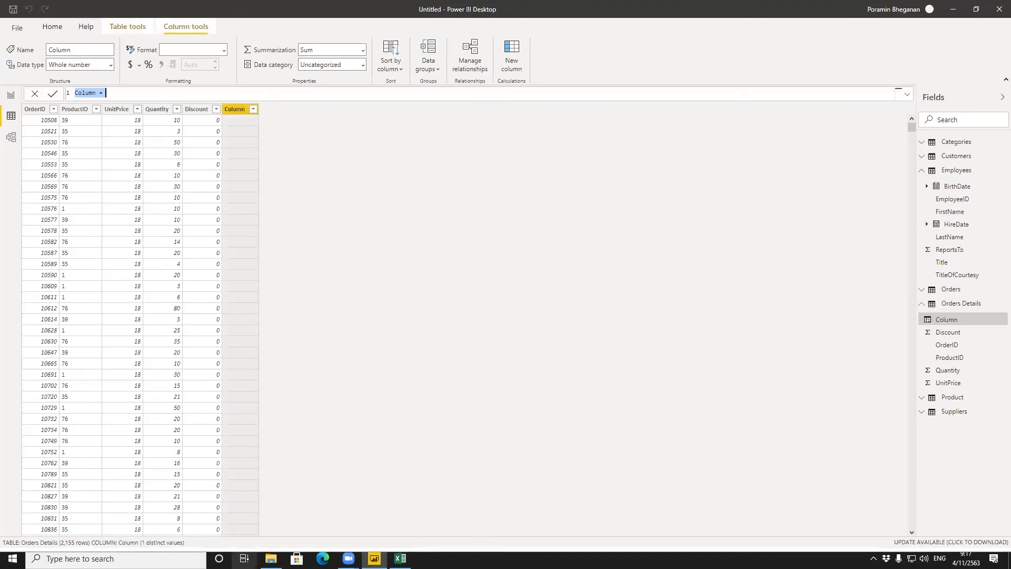
# Step: Add a calculated column to Orders Details with the formula Column = 'Orders Details'[UnitPrice]* 'Orders Details'[Quantity]
pyautogui.click(106, 94)
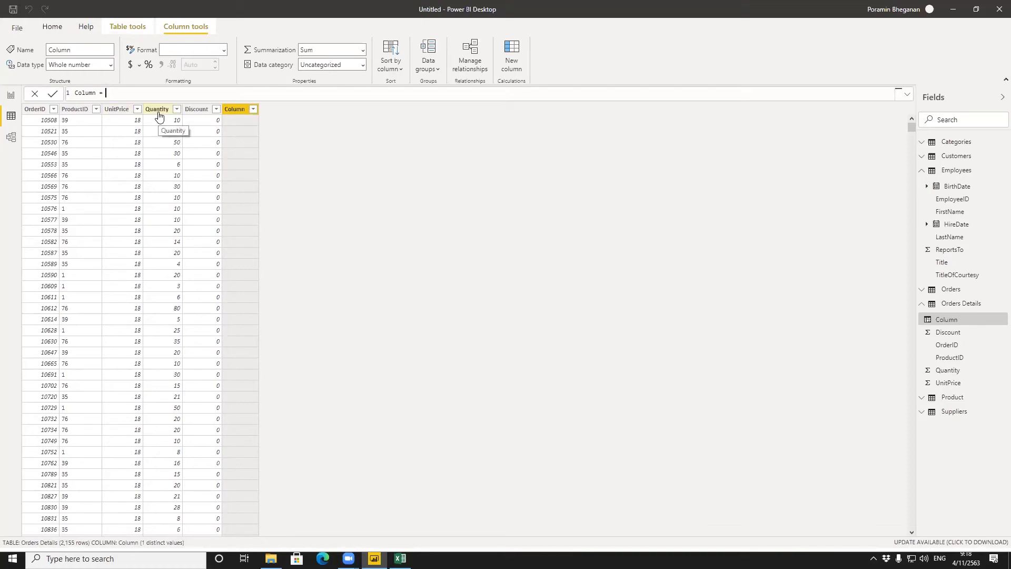
pyautogui.write('u')
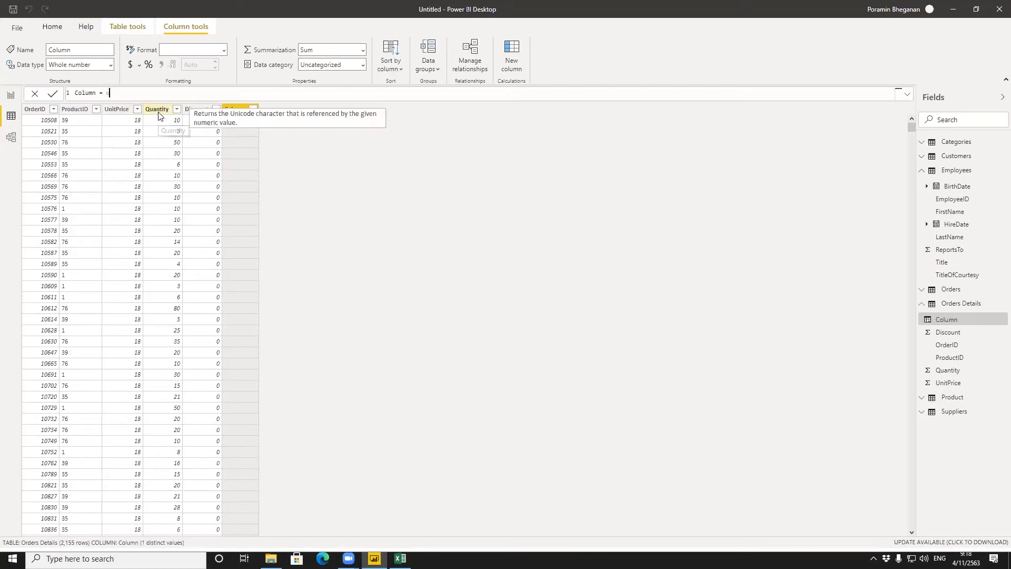
pyautogui.write('nit')
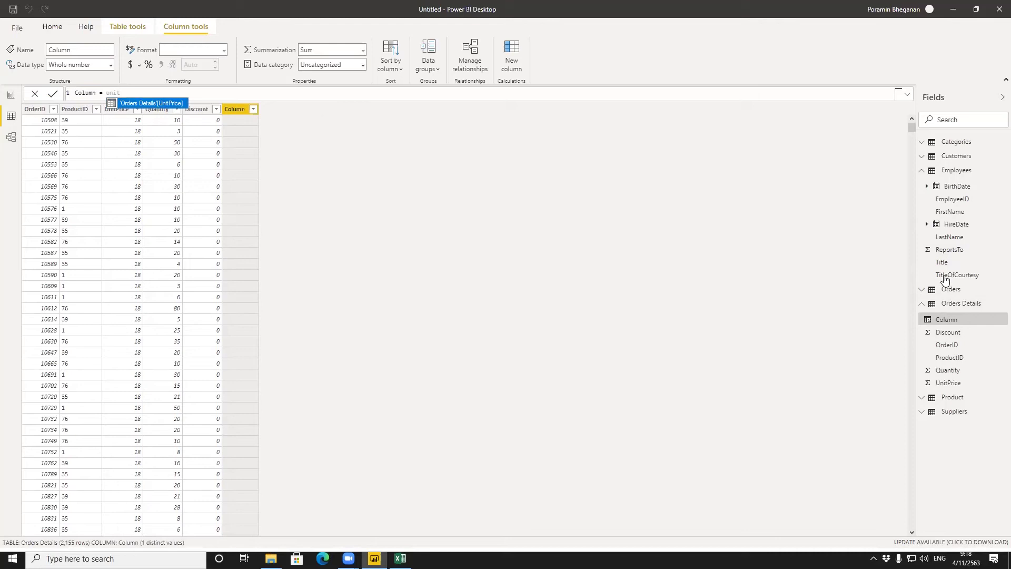
pyautogui.click(134, 104)
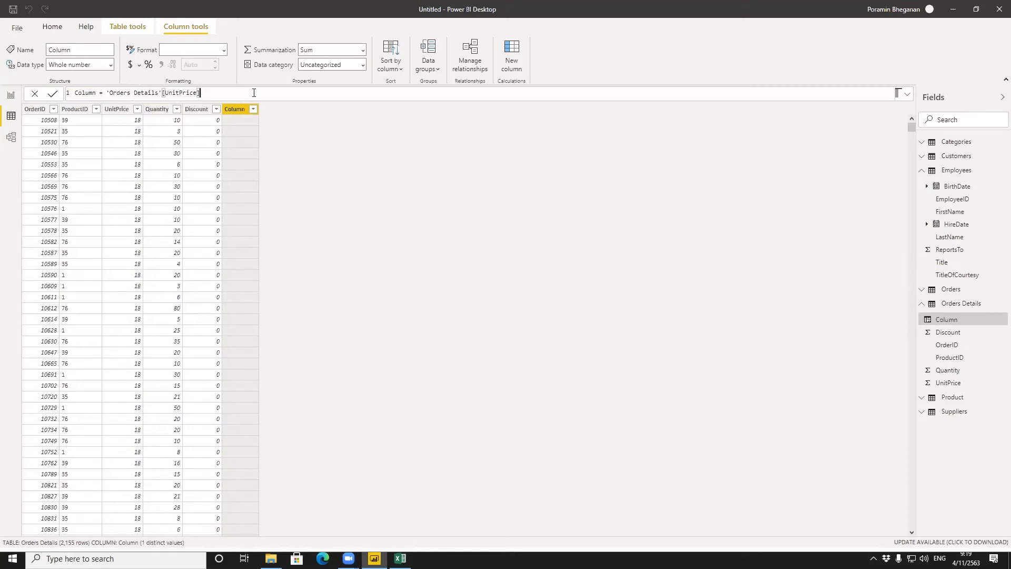
pyautogui.write('* qua')
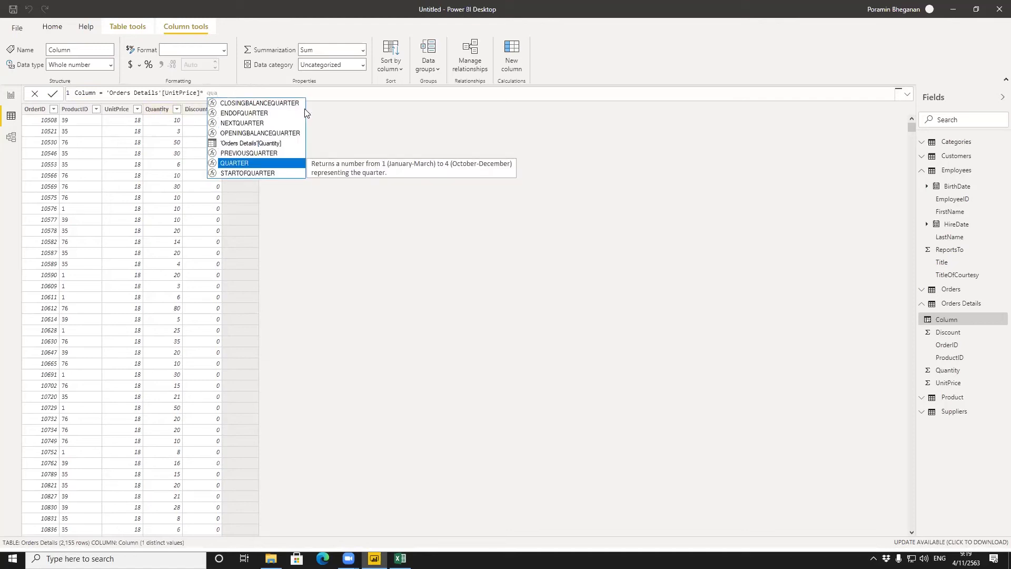
pyautogui.write('n')
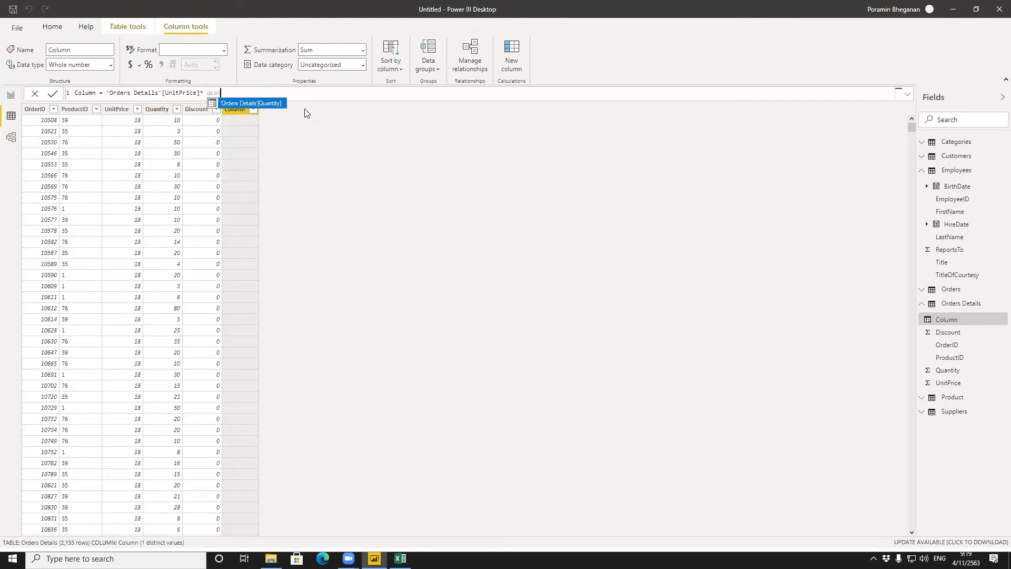
pyautogui.click(275, 102)
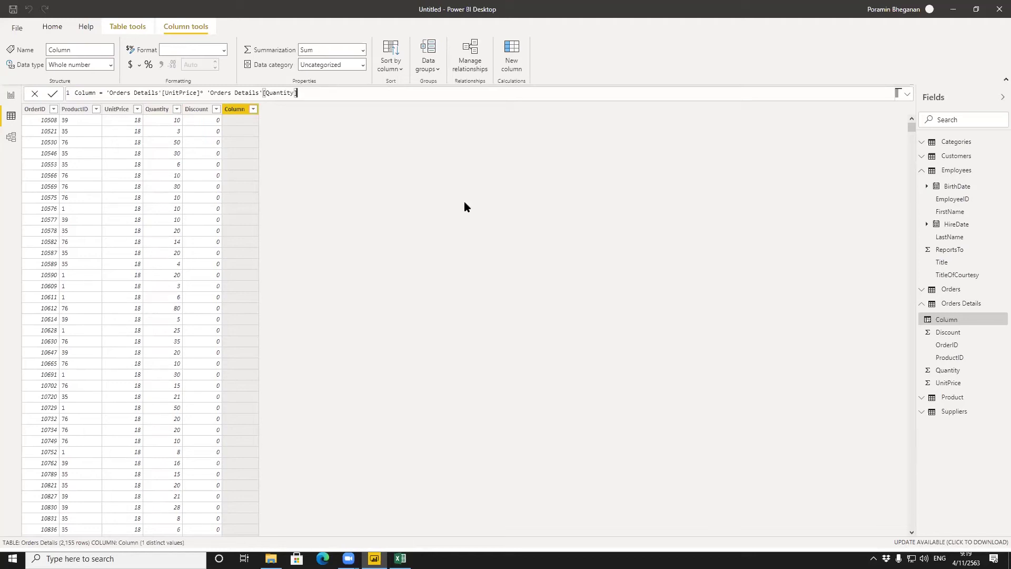
pyautogui.press('Return')
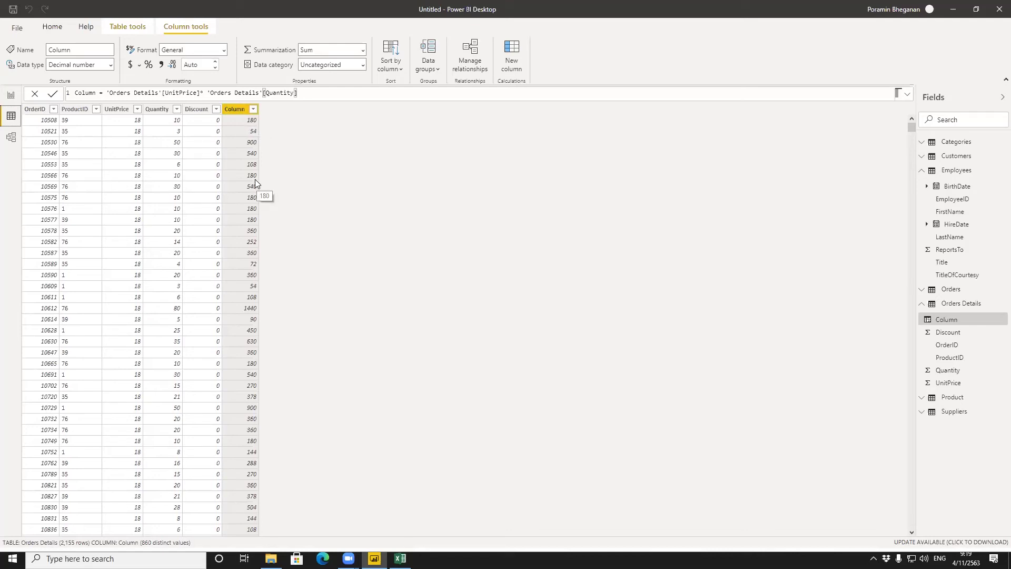
# Step: Rename the new calculated column in Orders Details as Grosssales
pyautogui.rightClick(235, 112)
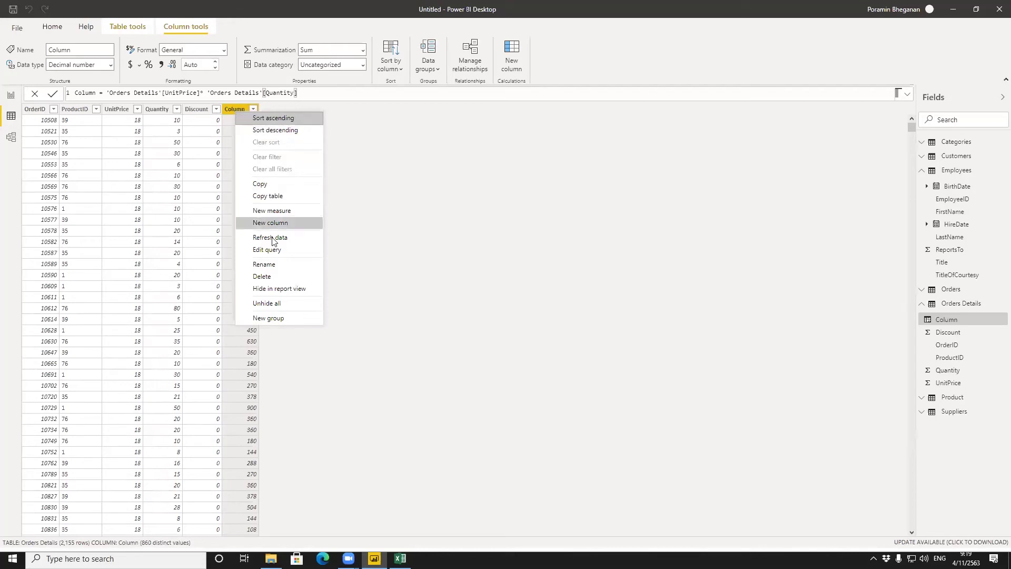
pyautogui.click(274, 265)
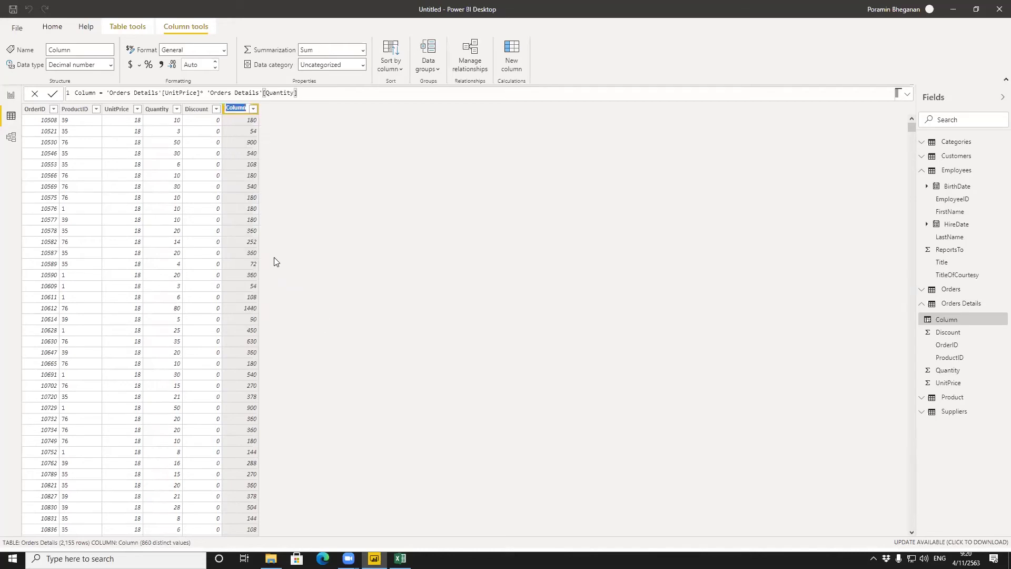
pyautogui.write('Gro')
pyautogui.write('ss')
pyautogui.write('sales')
pyautogui.press('Return')
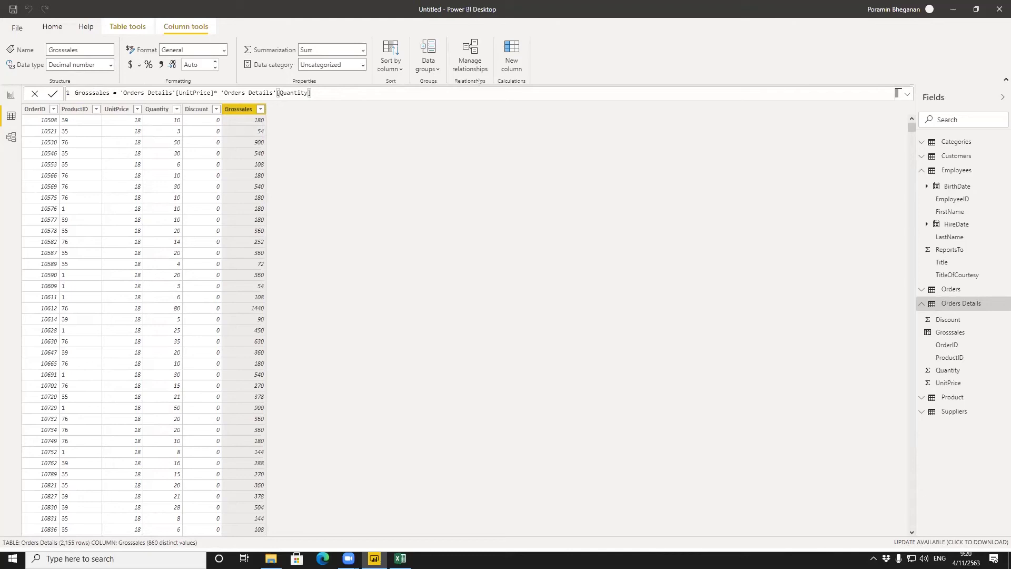
pyautogui.moveTo(85, 78)
pyautogui.mouseDown()
pyautogui.moveTo(66, 102)
pyautogui.moveTo(122, 87)
pyautogui.mouseUp()
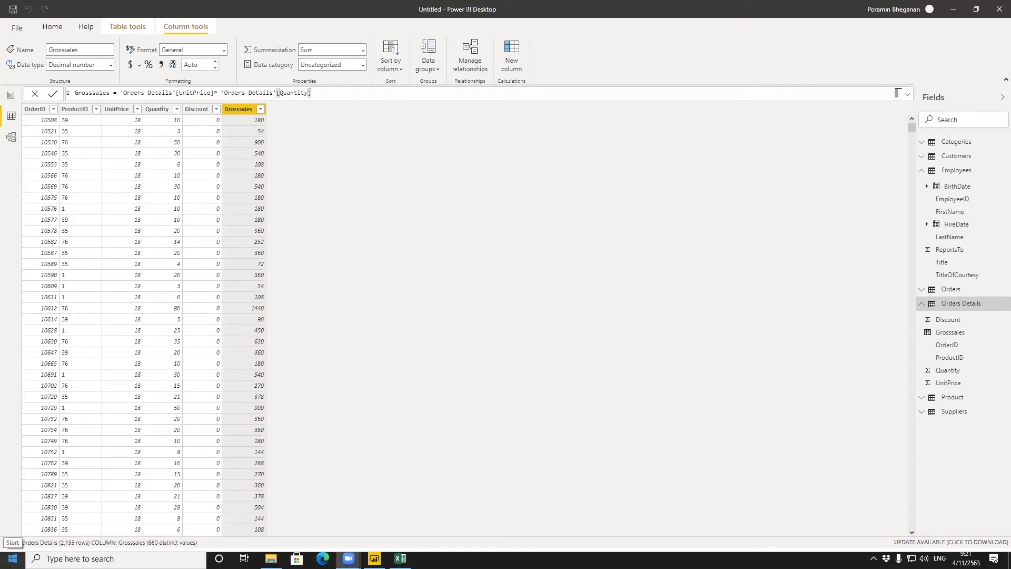
# Step: Open PowerPoint, narrow its window, and place it beside the Orders Details columns with the list of column tasks in view
pyautogui.click(13, 558)
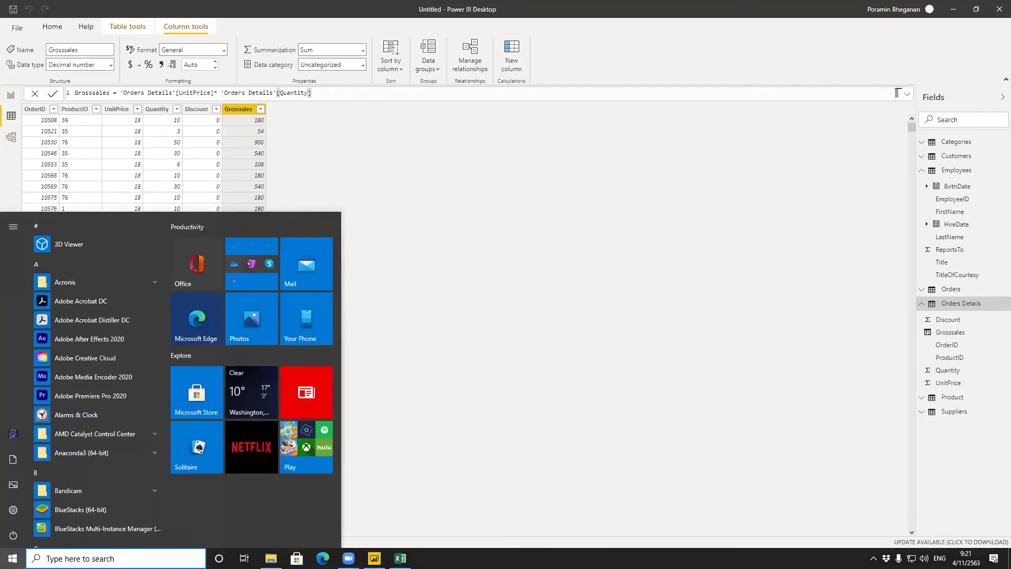
pyautogui.write('p')
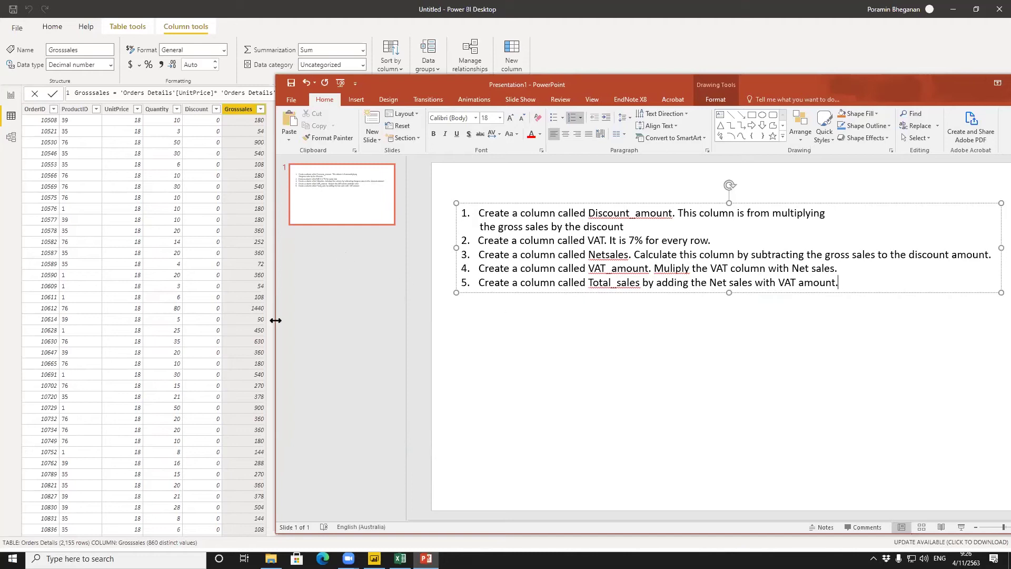
pyautogui.moveTo(275, 320); pyautogui.dragTo(450, 320)
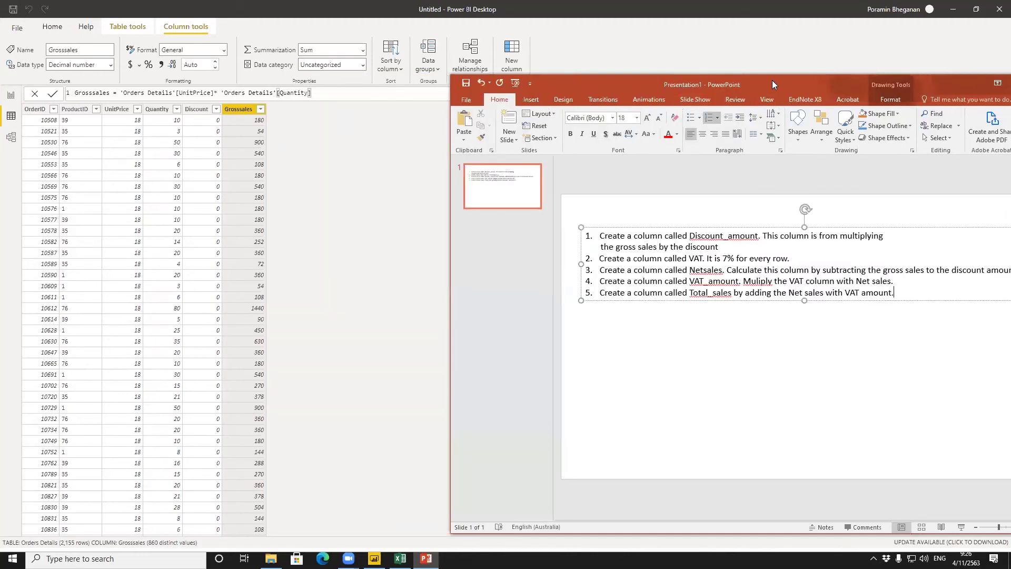
pyautogui.moveTo(771, 80); pyautogui.dragTo(617, 69)
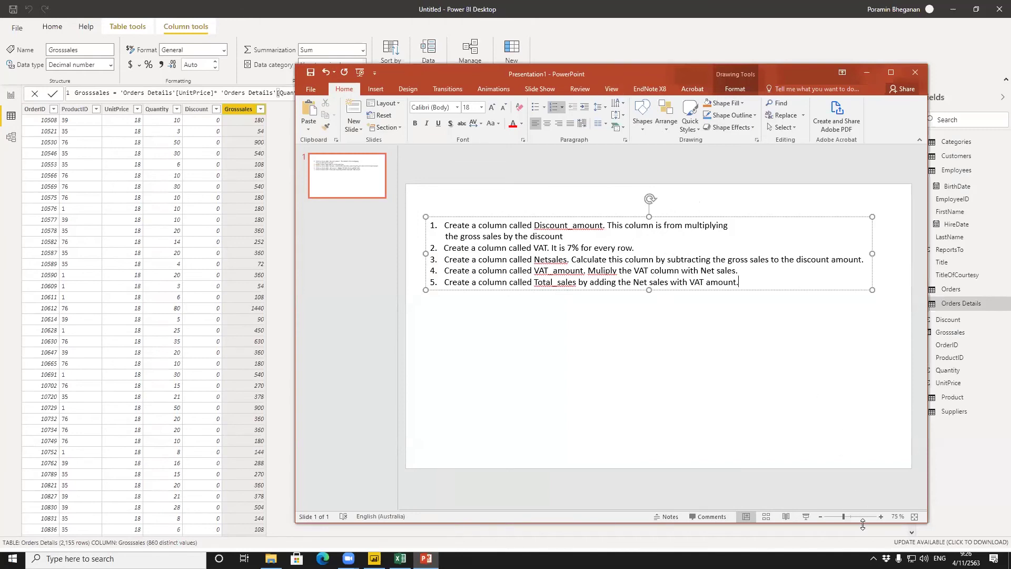
# Step: Enlarge the slide view to 87%, and shift the task list text box sideways so its sentences can be read
pyautogui.click(846, 516)
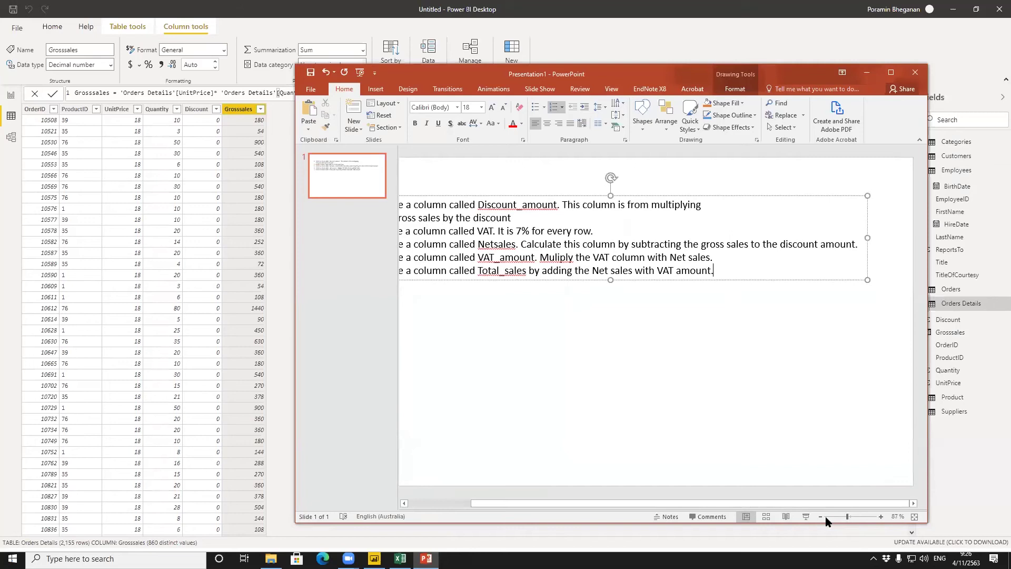
pyautogui.click(889, 452)
pyautogui.click(682, 272)
pyautogui.moveTo(582, 197); pyautogui.dragTo(615, 205)
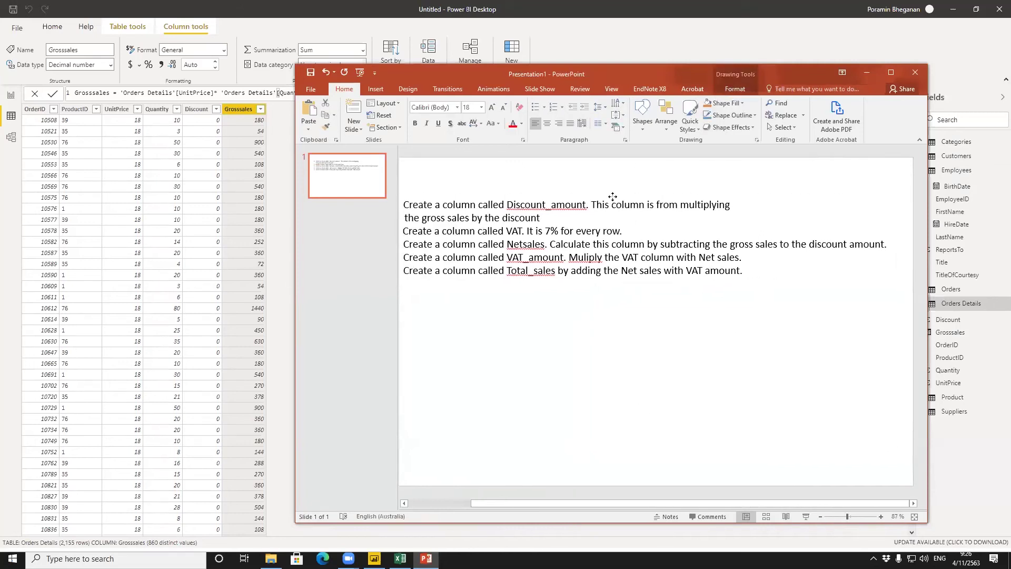
pyautogui.click(619, 329)
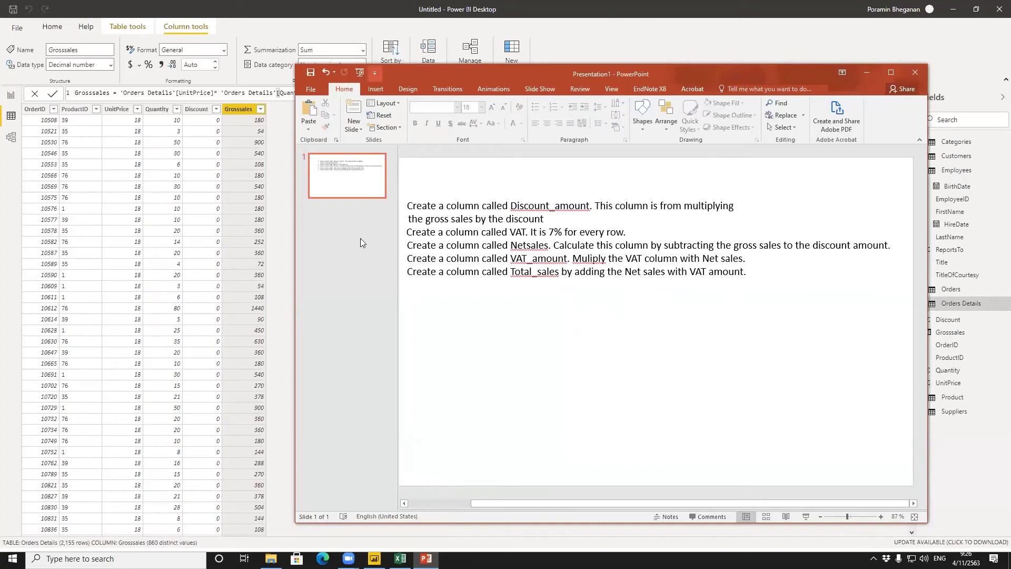
# Step: Check the distinct values in the Discount column of Orders Details in Power BI without filtering, and return to the PowerPoint task list
pyautogui.click(215, 113)
pyautogui.click(215, 110)
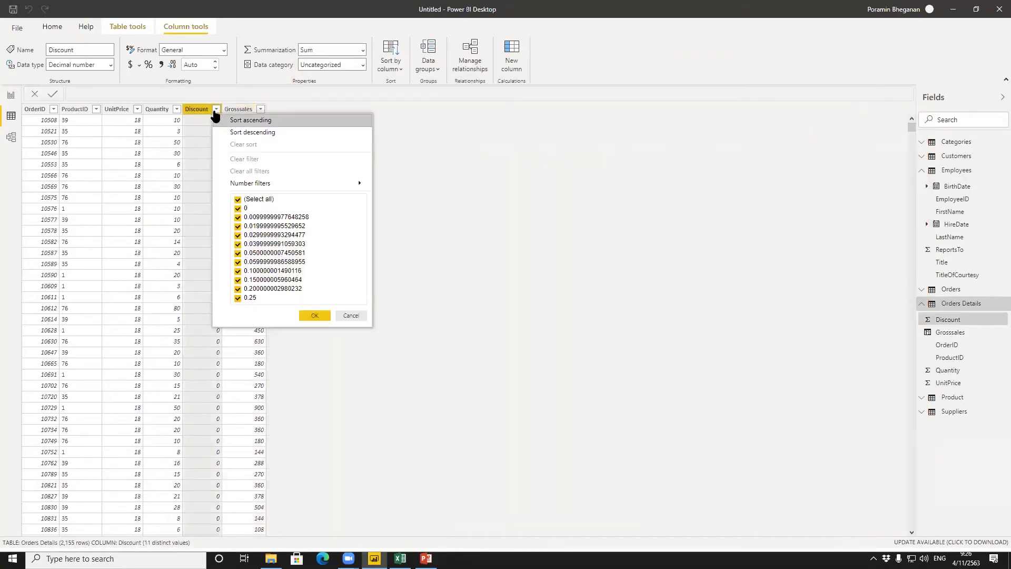
pyautogui.click(351, 315)
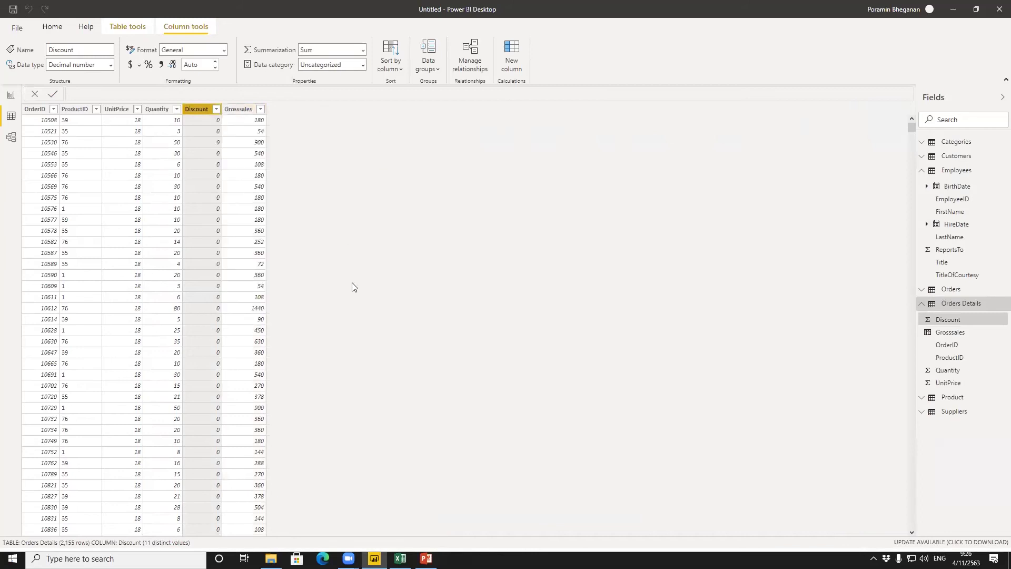
pyautogui.click(426, 558)
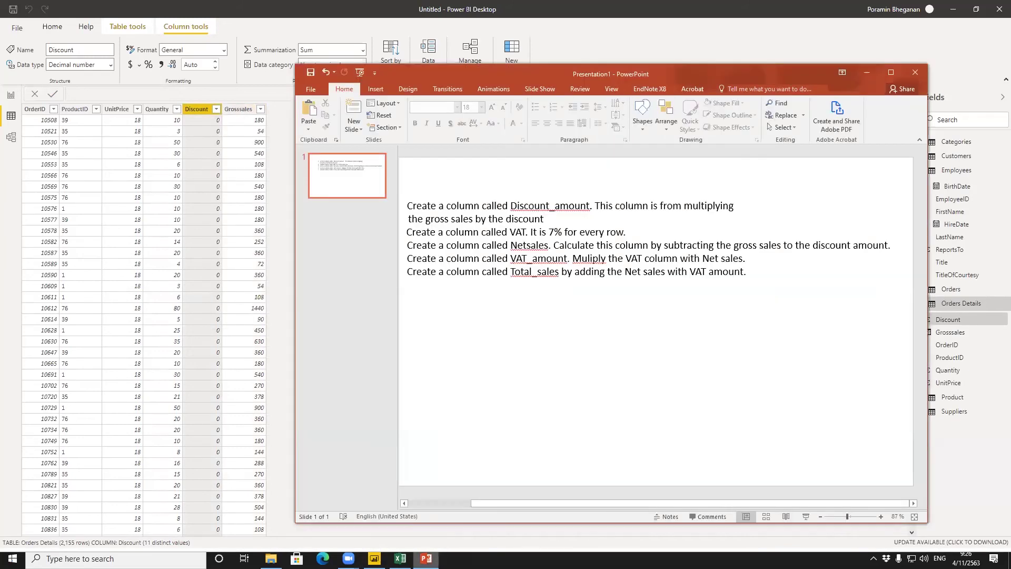
# Step: Examine the Discount values down the rows of the Orders Details table
pyautogui.scroll(-6, 217, 302)
pyautogui.scroll(-10, 216, 302)
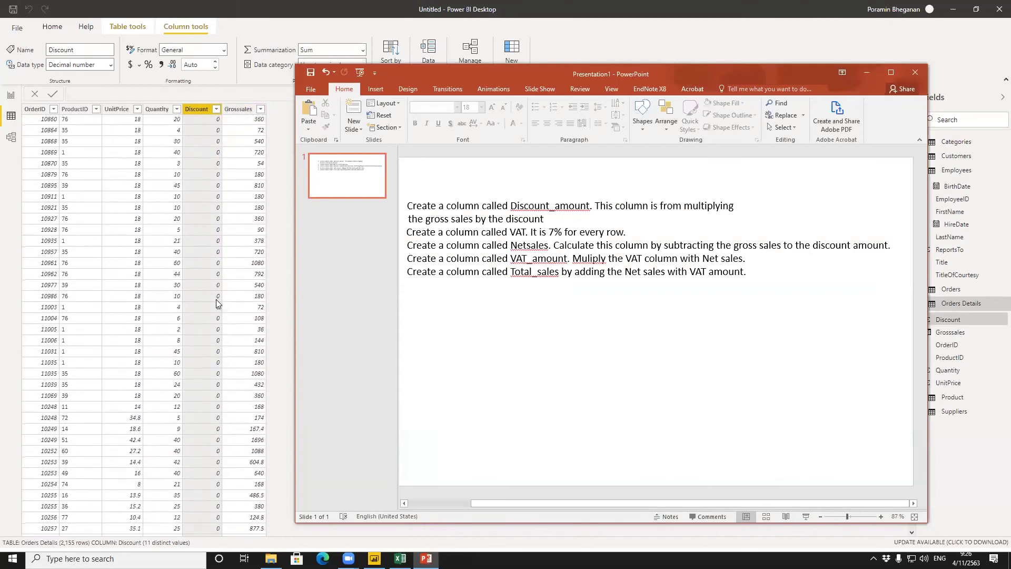
pyautogui.scroll(-15, 215, 302)
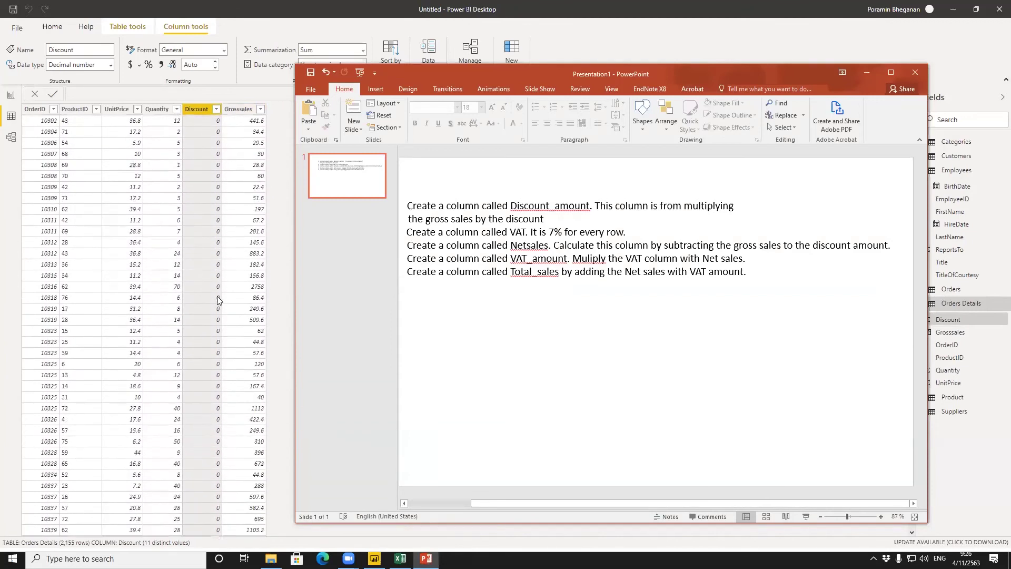
pyautogui.scroll(-15, 218, 299)
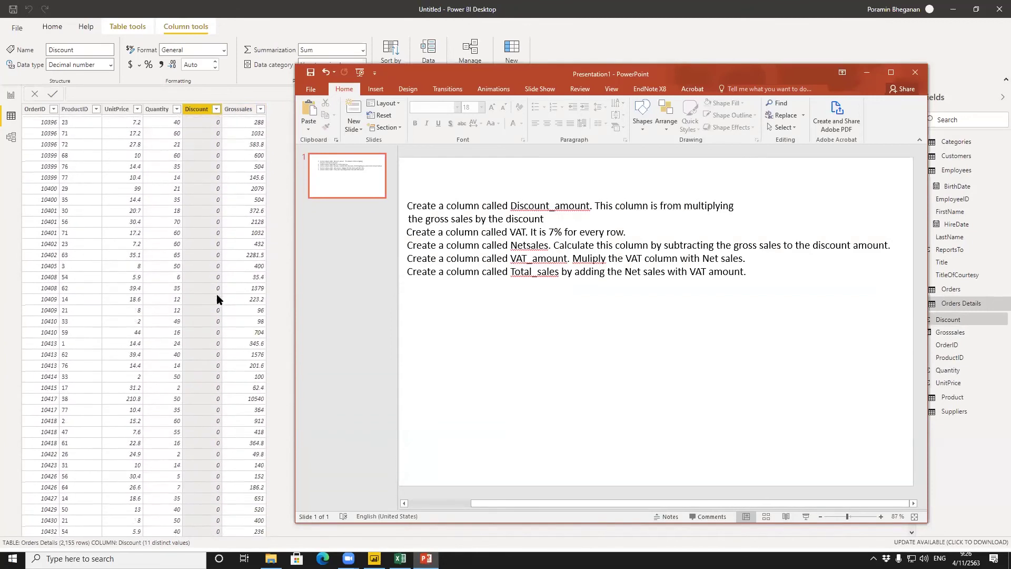
pyautogui.scroll(-3, 217, 298)
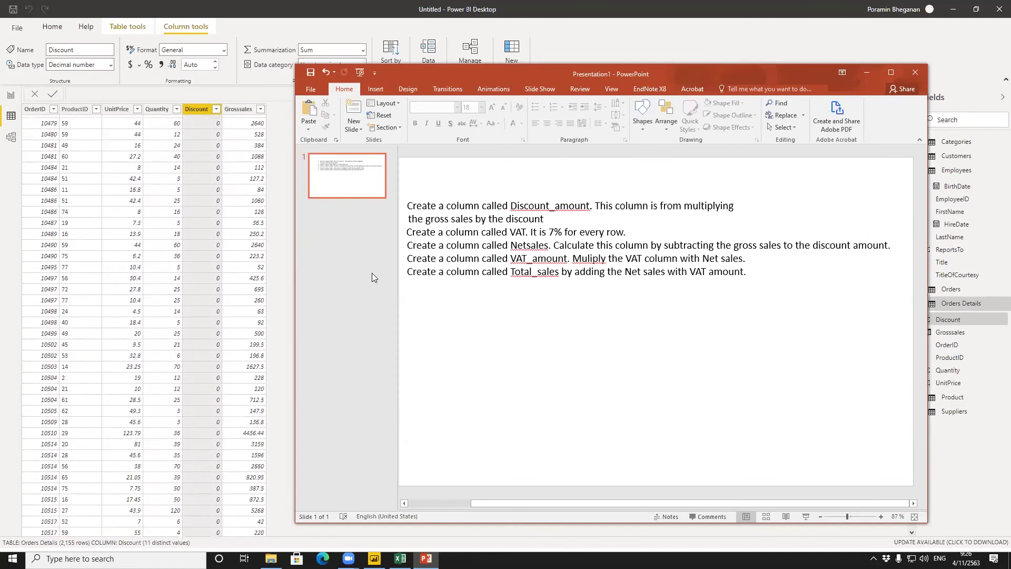
# Step: Turn the column tasks on the slide into a numbered list, and move the PowerPoint window clear of the Orders Details columns
pyautogui.click(474, 255)
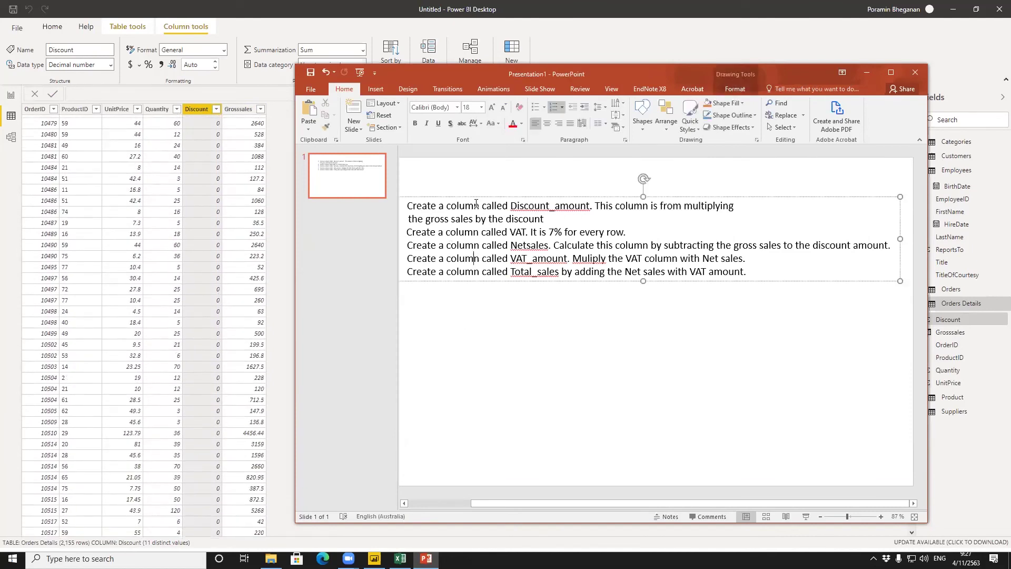
pyautogui.click(505, 198)
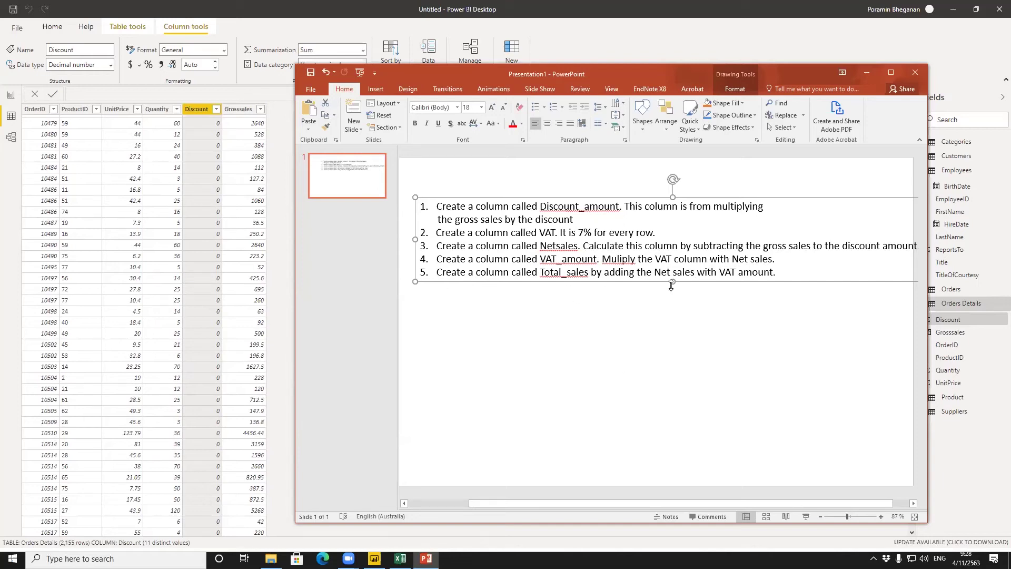
pyautogui.moveTo(687, 287); pyautogui.dragTo(684, 259)
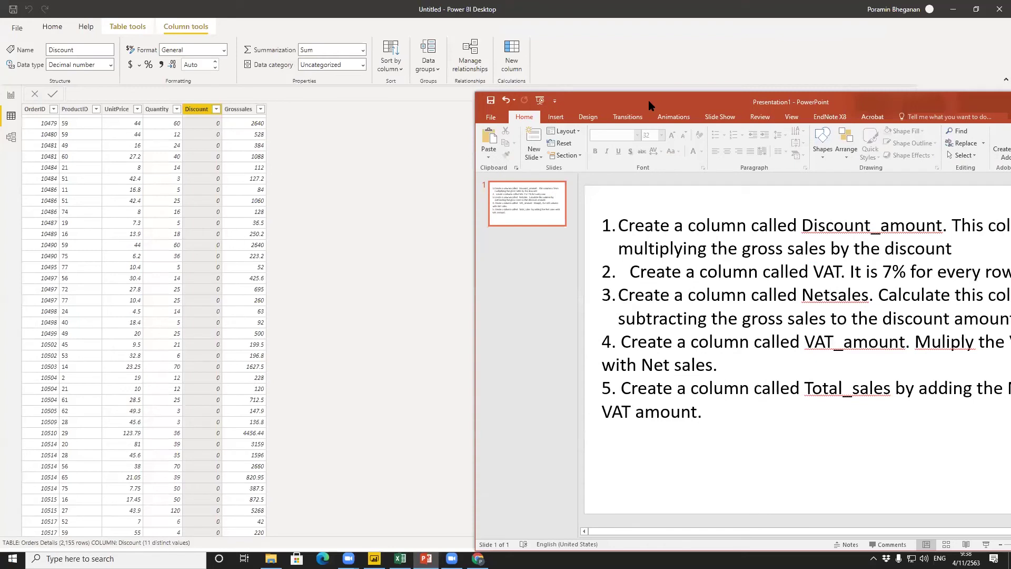
pyautogui.moveTo(648, 100); pyautogui.dragTo(551, 162)
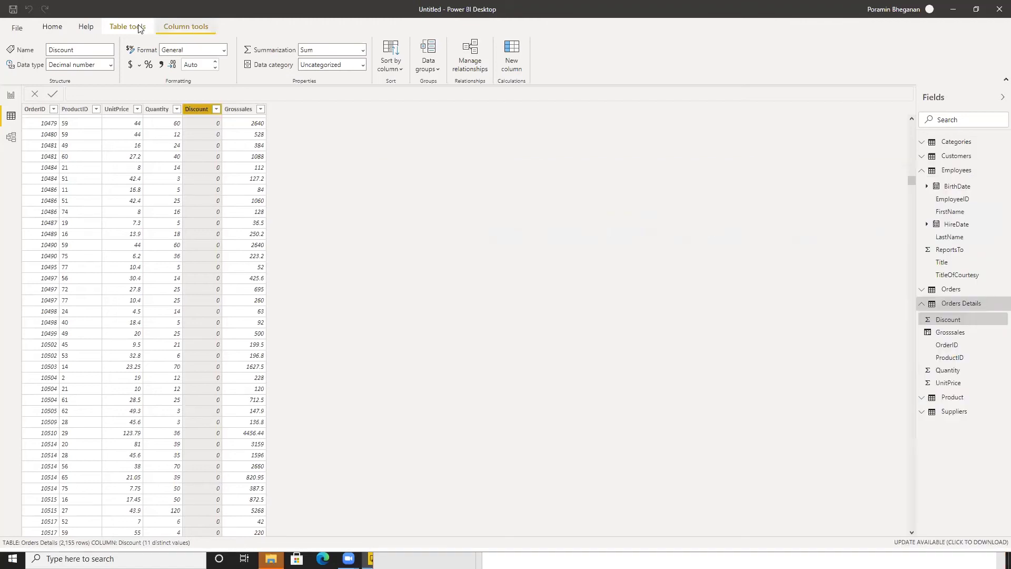
# Step: Add a calculated column to Orders Details in Power BI, and name it Discount_amount using the name copied from the PowerPoint task list
pyautogui.click(145, 25)
pyautogui.click(128, 27)
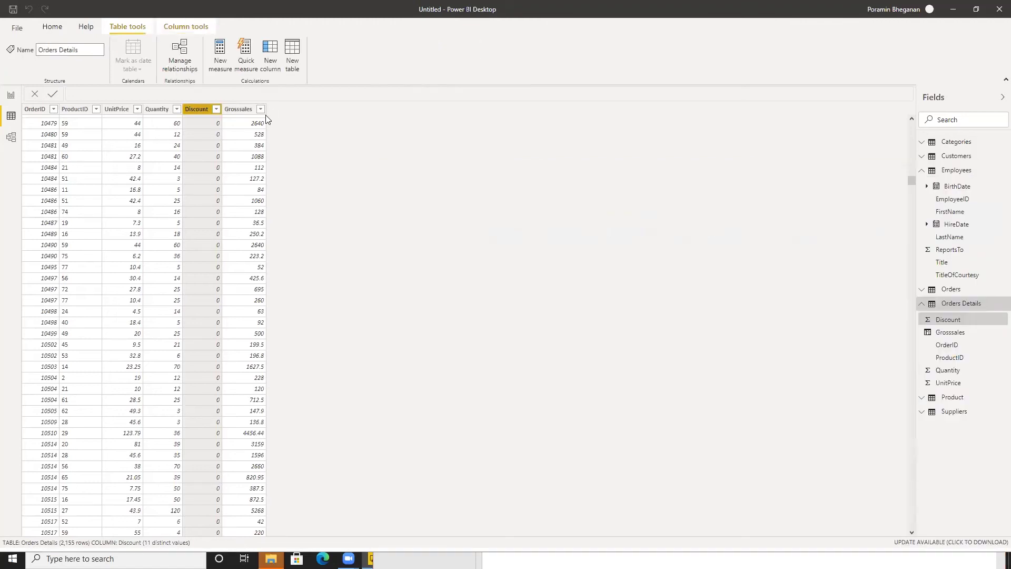
pyautogui.click(270, 51)
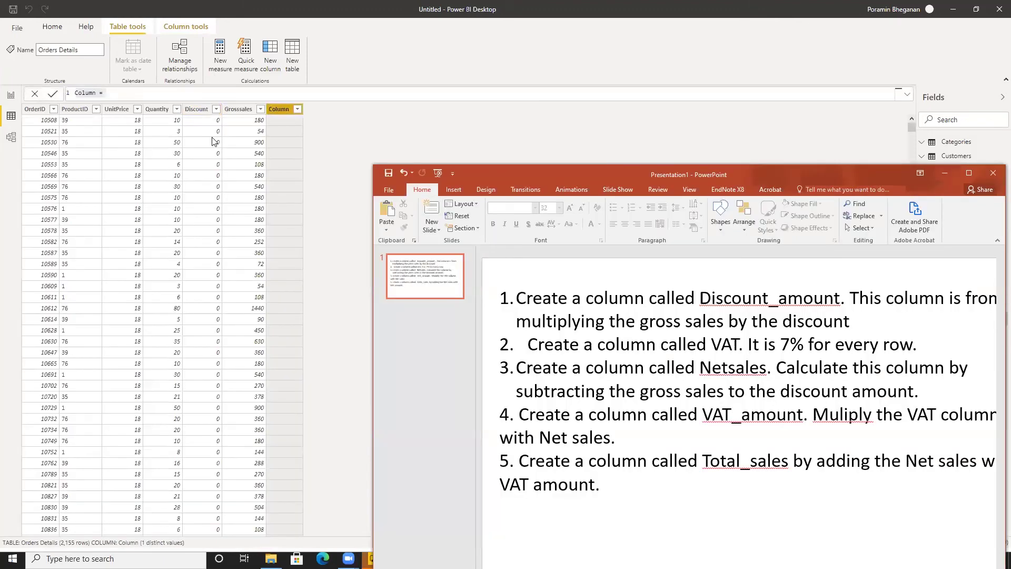
pyautogui.moveTo(700, 298); pyautogui.dragTo(839, 298)
pyautogui.hotkey('ctrl', 'c')
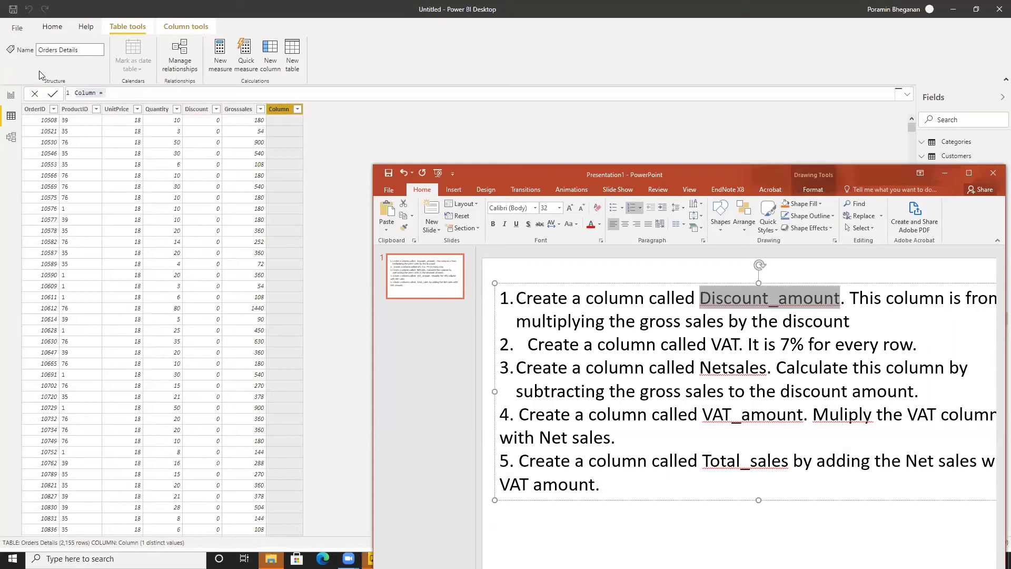
pyautogui.click(76, 92)
pyautogui.hotkey('ctrl', 'a')
pyautogui.moveTo(77, 92); pyautogui.dragTo(99, 92)
pyautogui.hotkey('ctrl', 'v')
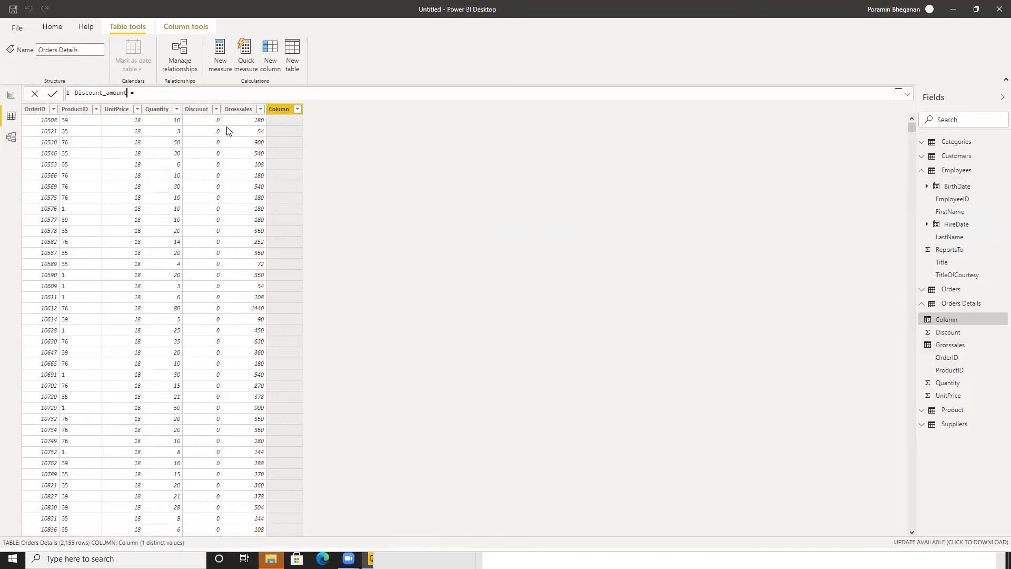
# Step: Define Discount_amount as 'Orders Details'[Grosssales]*'Orders Details'[Discount], following the first task on the slide
pyautogui.hotkey('alt', 'Tab')
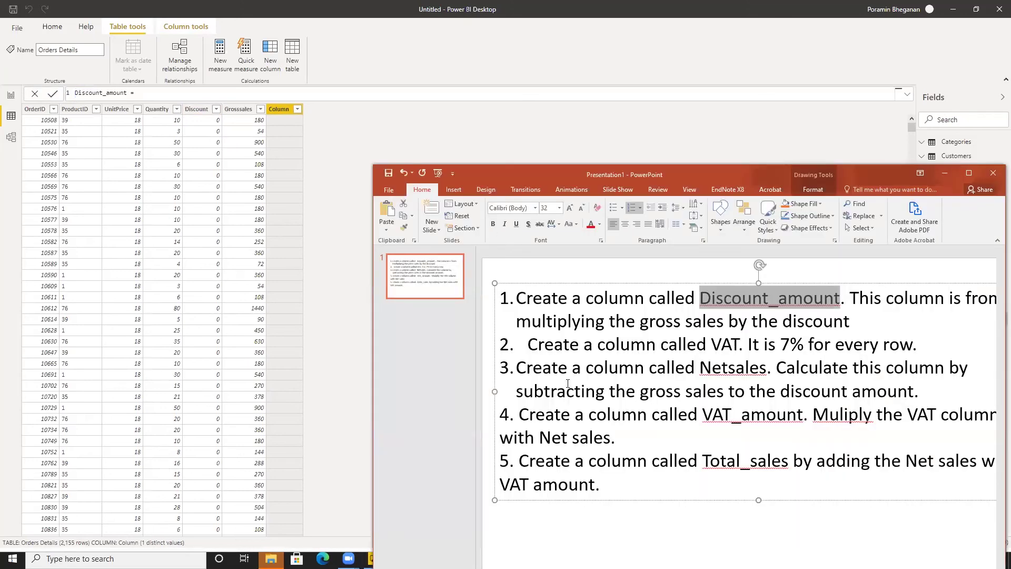
pyautogui.click(190, 89)
pyautogui.write('gross')
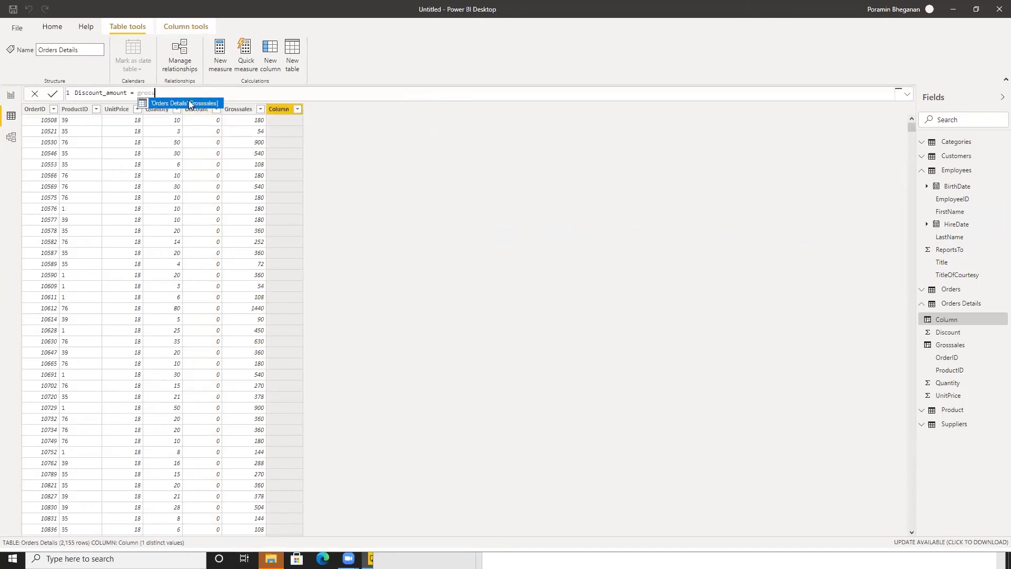
pyautogui.click(189, 101)
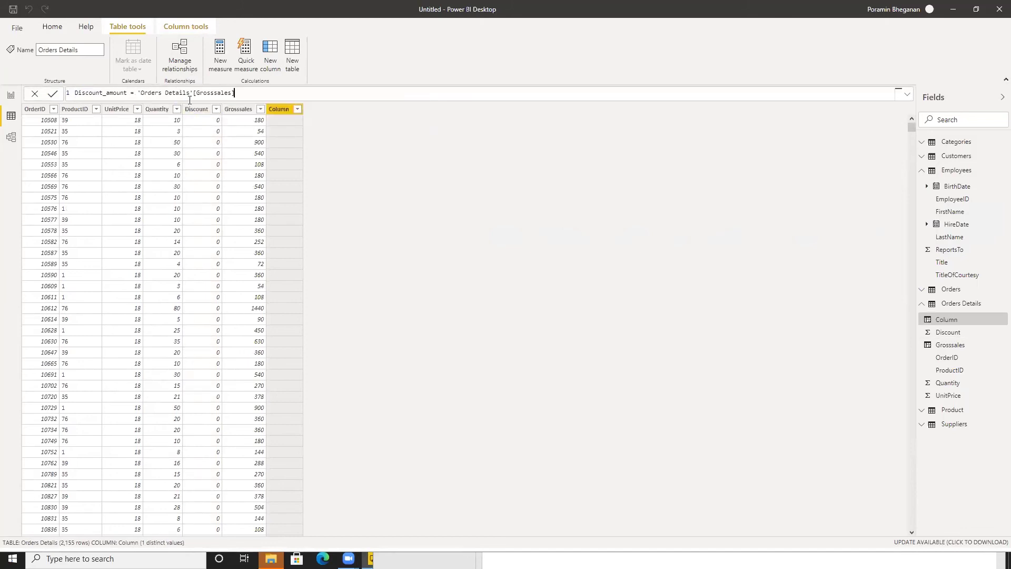
pyautogui.write('*disc')
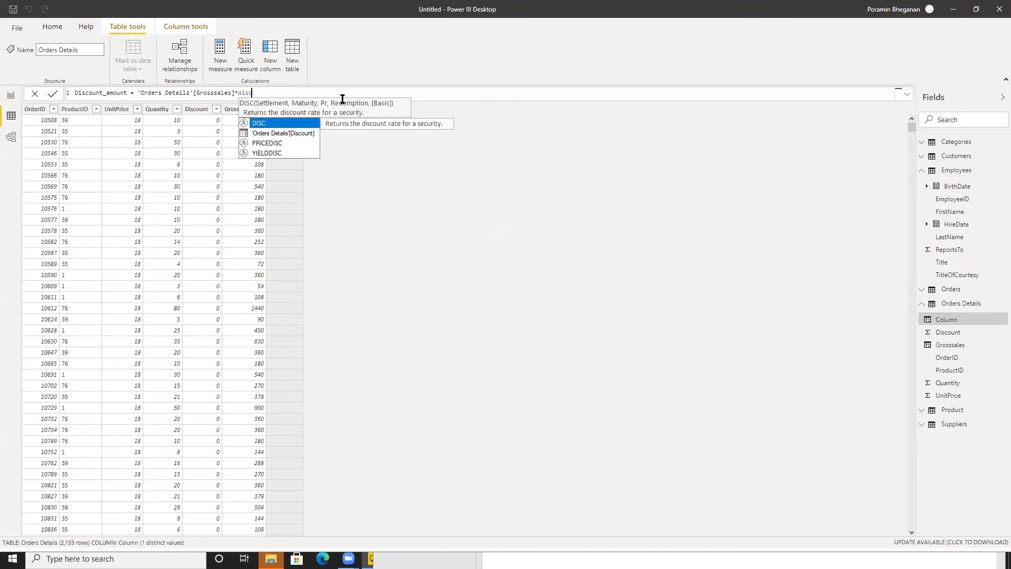
pyautogui.click(282, 133)
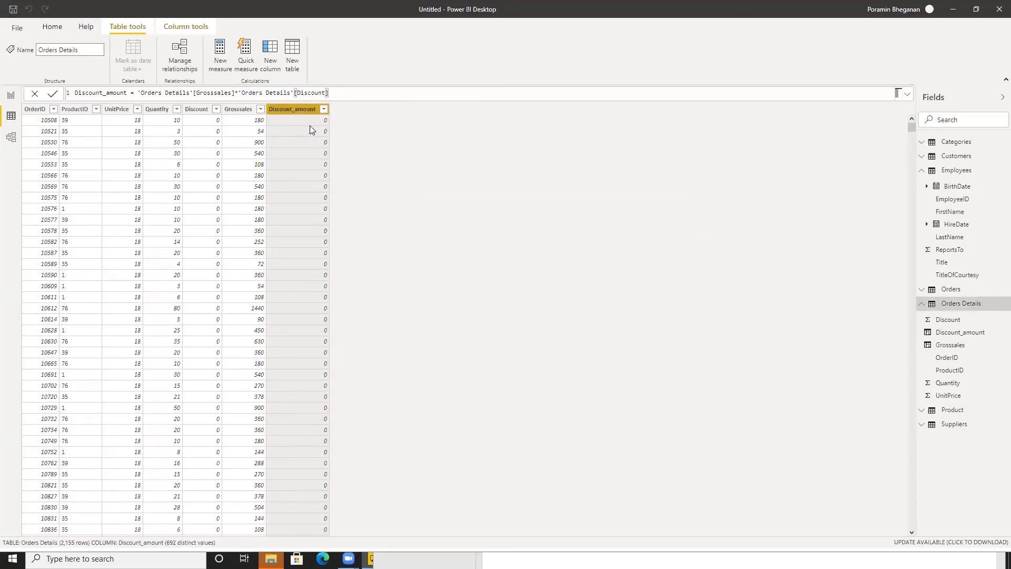
# Step: Check the distinct values of Discount_amount without filtering, and look through its rows in Orders Details
pyautogui.click(324, 109)
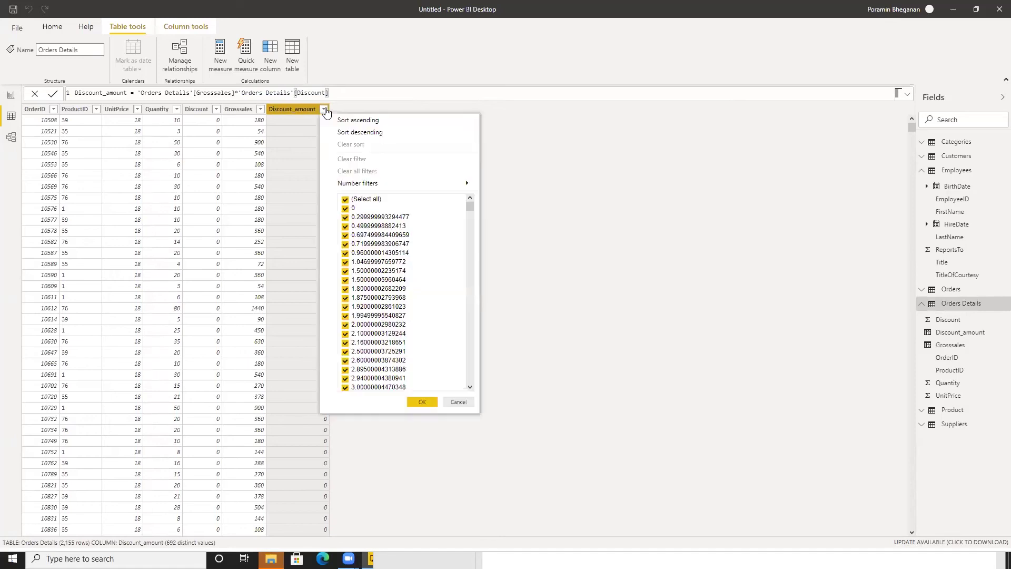
pyautogui.click(467, 404)
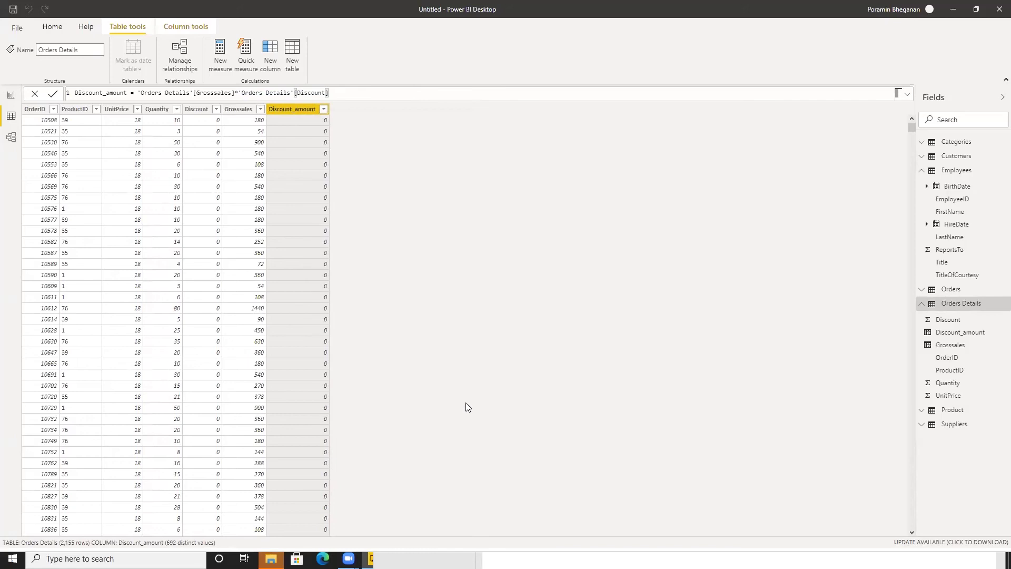
pyautogui.scroll(-15, 314, 233)
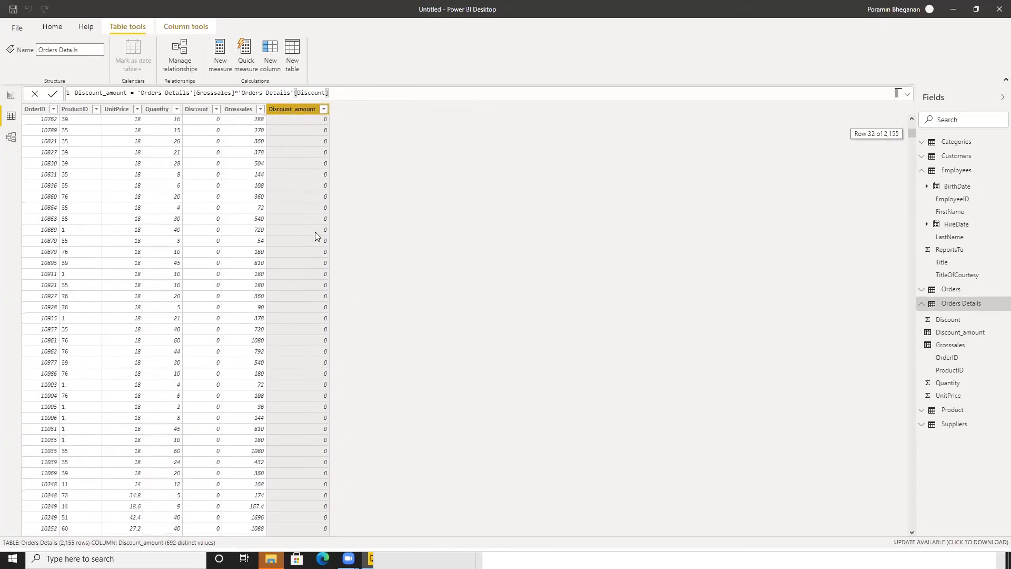
pyautogui.scroll(-20, 315, 236)
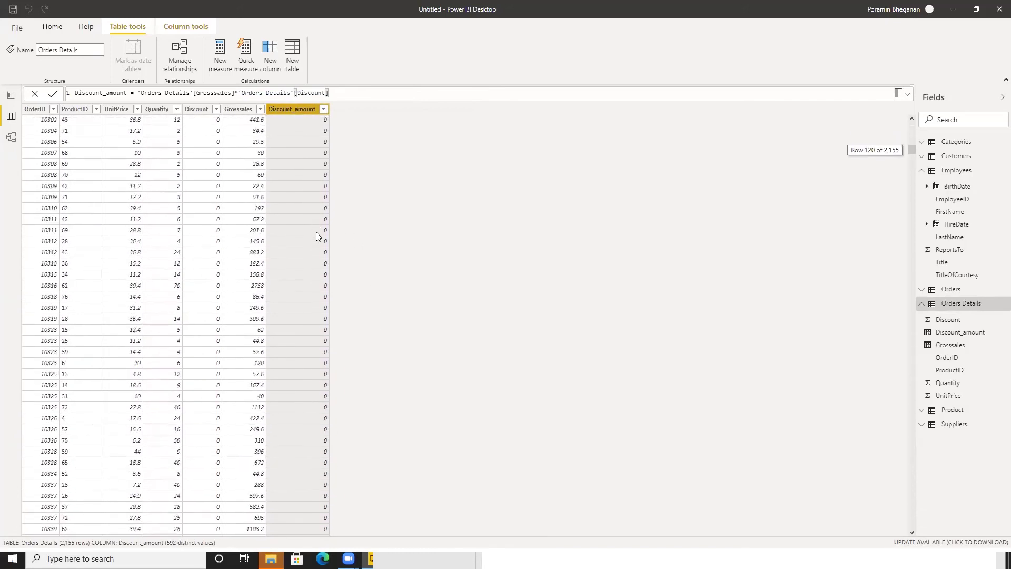
pyautogui.scroll(-15, 316, 231)
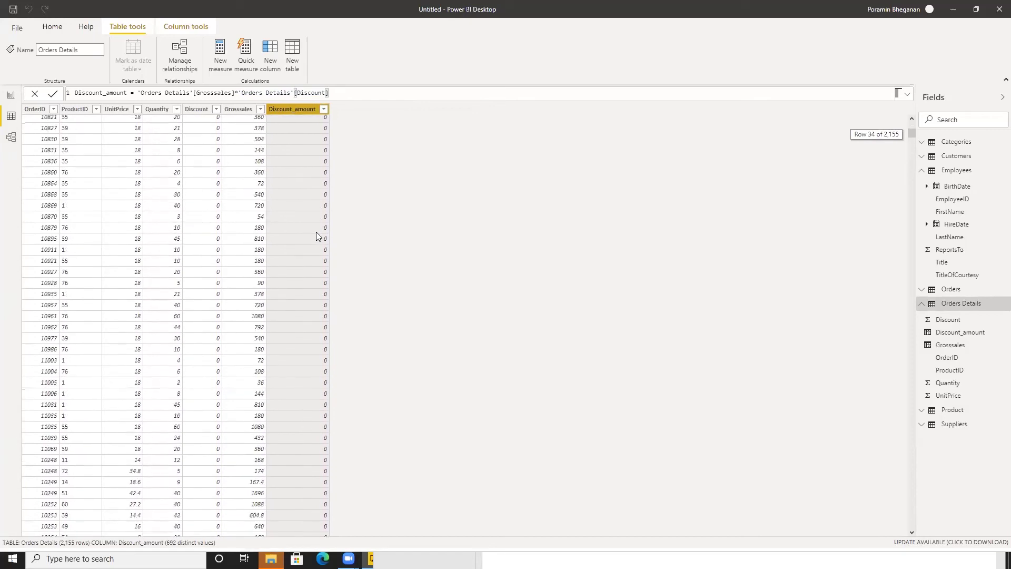
pyautogui.scroll(3, 294, 175)
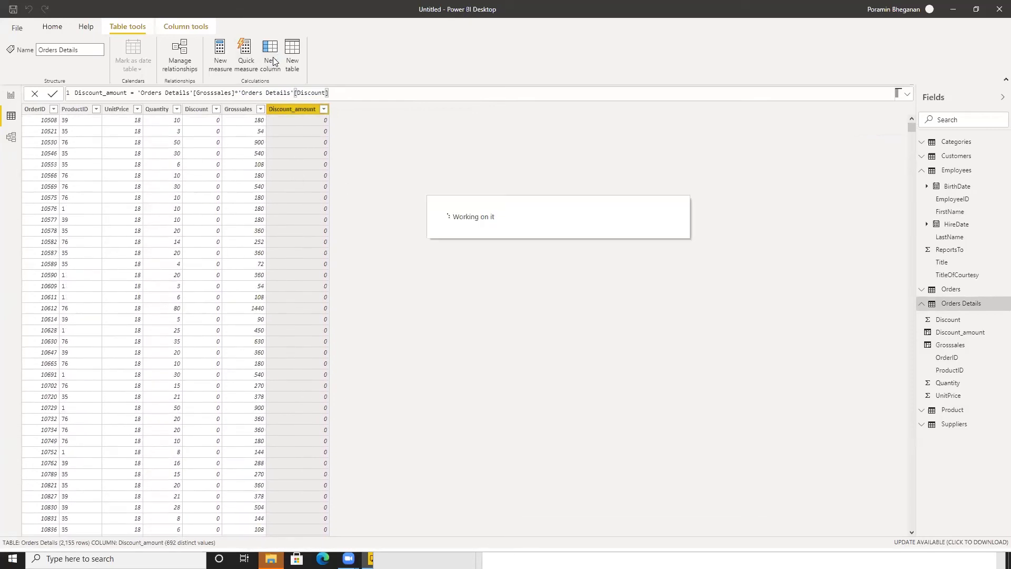
# Step: Add another calculated column to Orders Details for the second task on the slide, and name it VAT
pyautogui.hotkey('alt', 'Tab')
pyautogui.hotkey('alt', 'Tab')
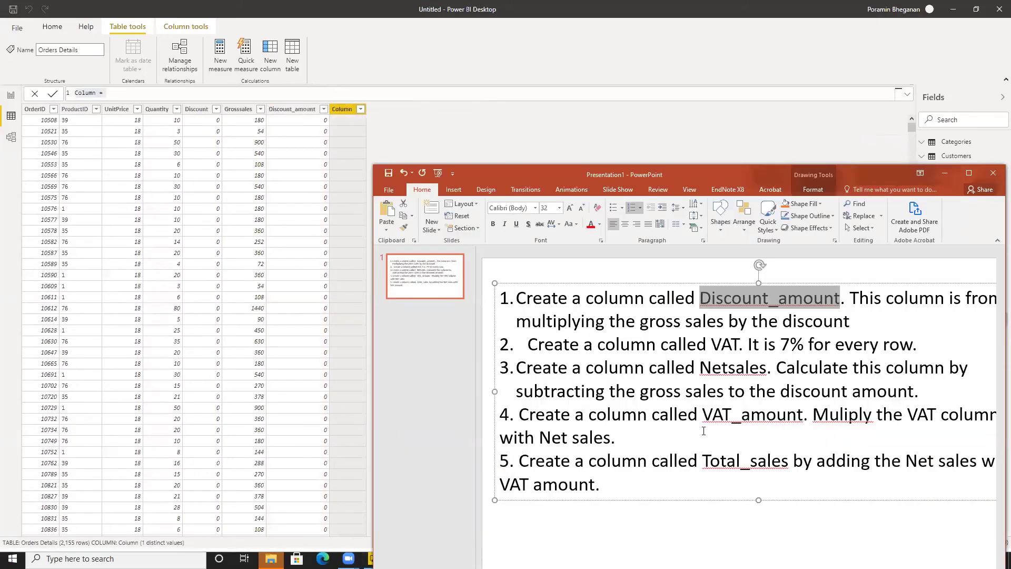
pyautogui.hotkey('alt', 'Tab')
pyautogui.doubleClick(84, 93)
pyautogui.write('VAT')
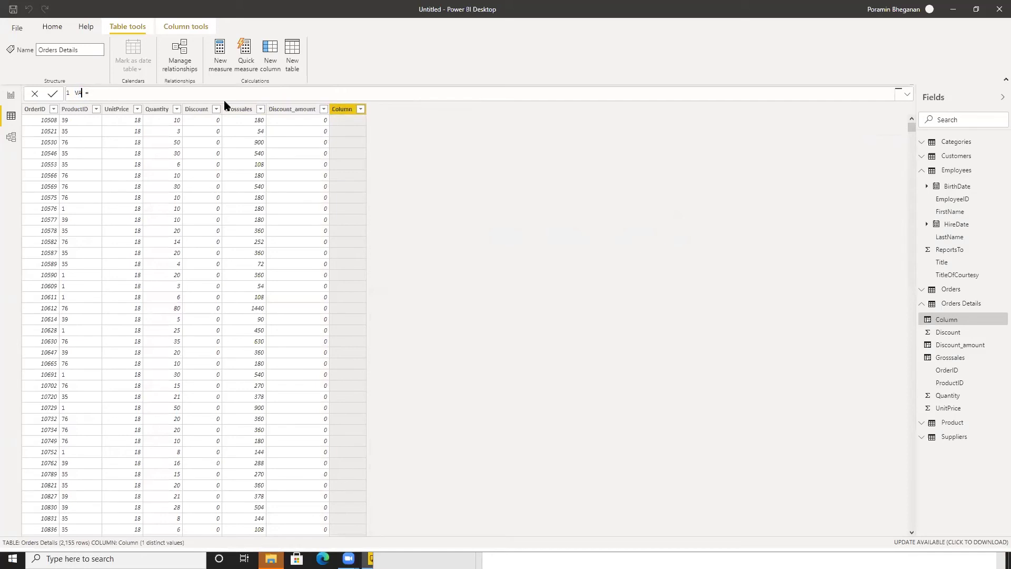
# Step: Try to define the VAT column with the formula 7%
pyautogui.press('End')
pyautogui.write('7%')
pyautogui.press('Return')
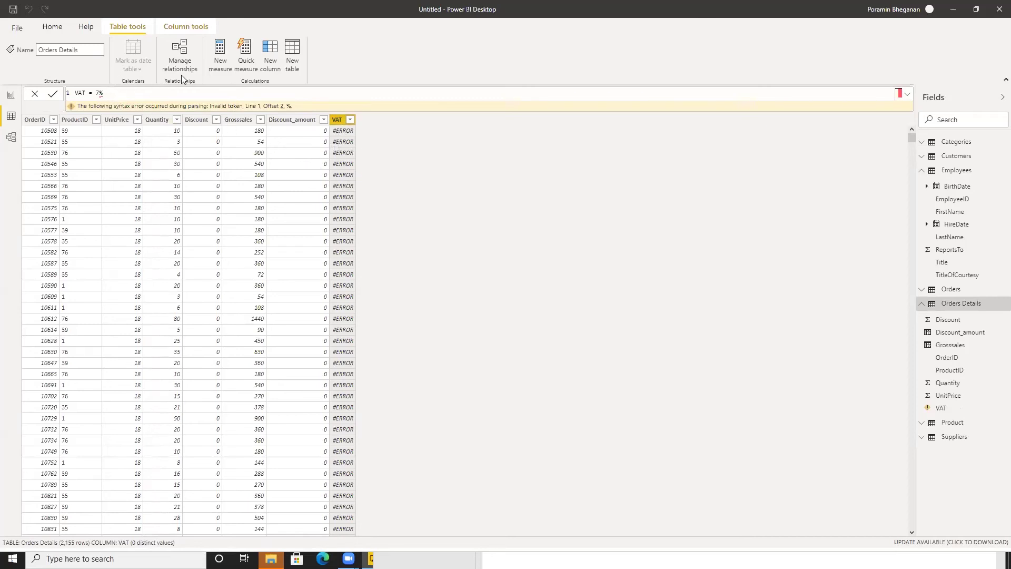
# Step: Replace the VAT column's formula value with 0.07
pyautogui.press('BackSpace')
pyautogui.press('BackSpace')
pyautogui.write('0.07')
pyautogui.press('Return')
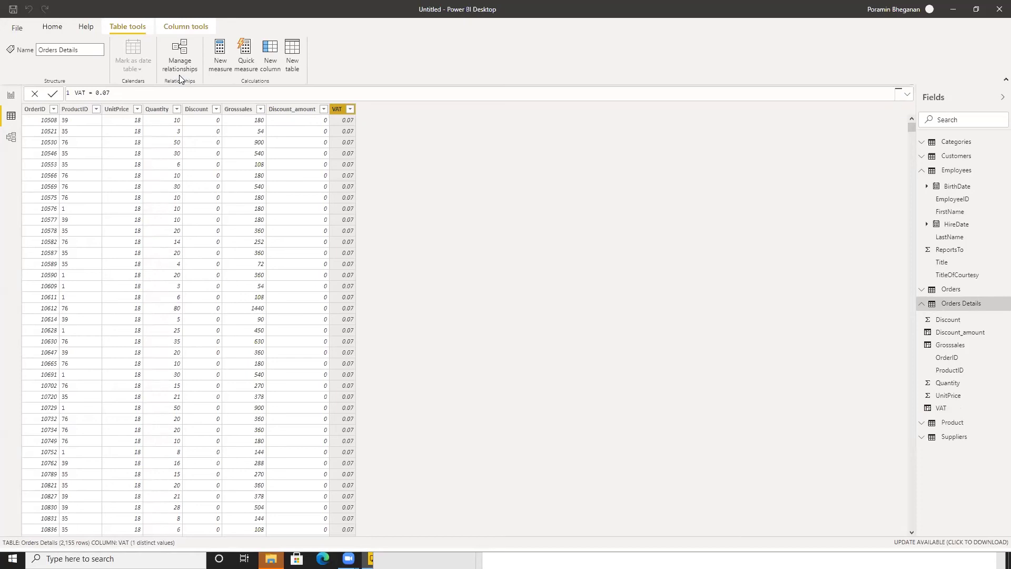
# Step: Take the name Netsales from the PowerPoint task list, and give it to a new calculated column in Orders Details
pyautogui.hotkey('alt', 'Tab')
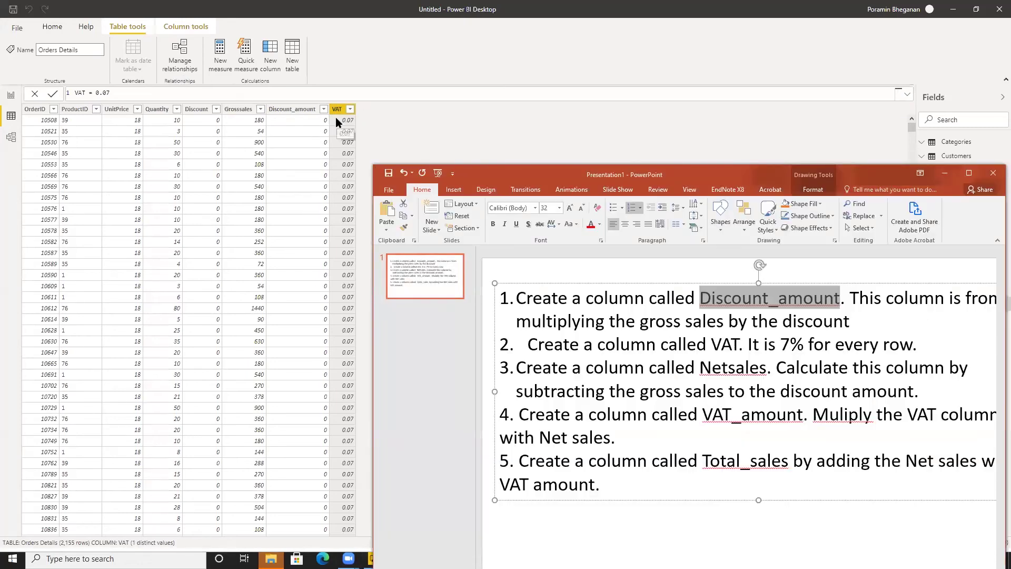
pyautogui.doubleClick(709, 369)
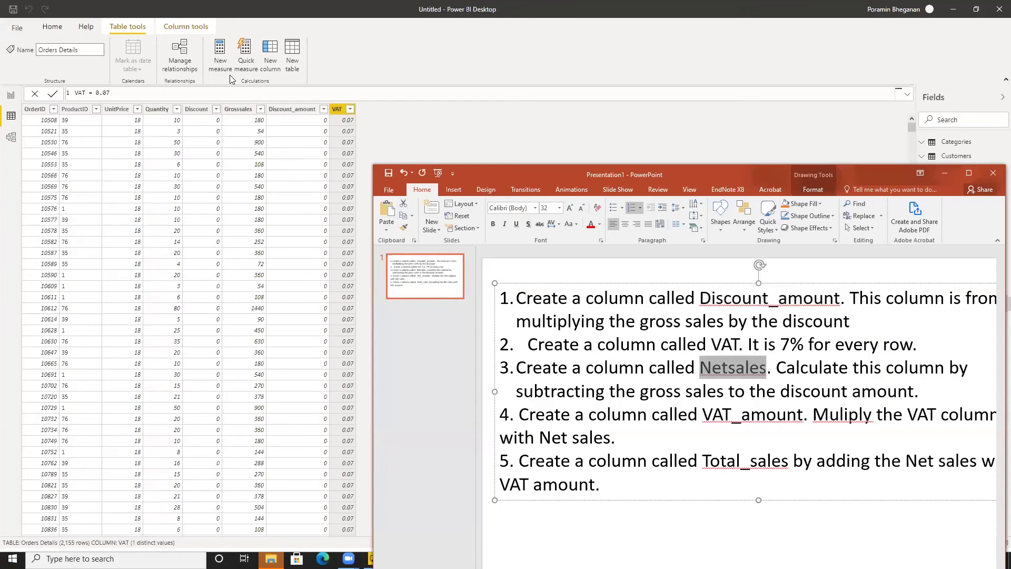
pyautogui.click(267, 50)
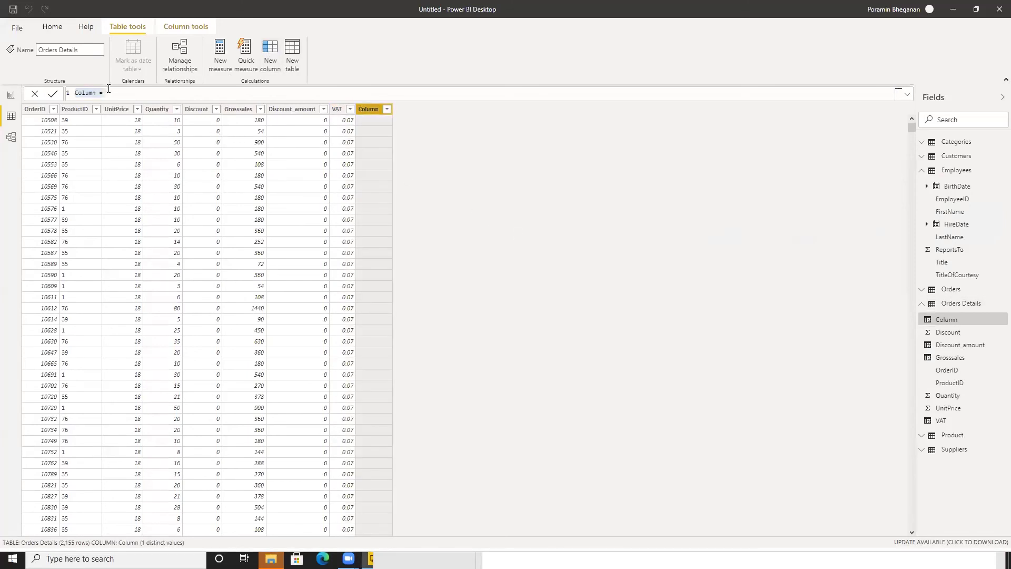
pyautogui.tripleClick(83, 93)
pyautogui.write('Netsales')
# Step: Define the Netsales column as 'Orders Details'[Grosssales] minus 'Orders Details'[Discount_amount]
pyautogui.hotkey('alt', 'Tab')
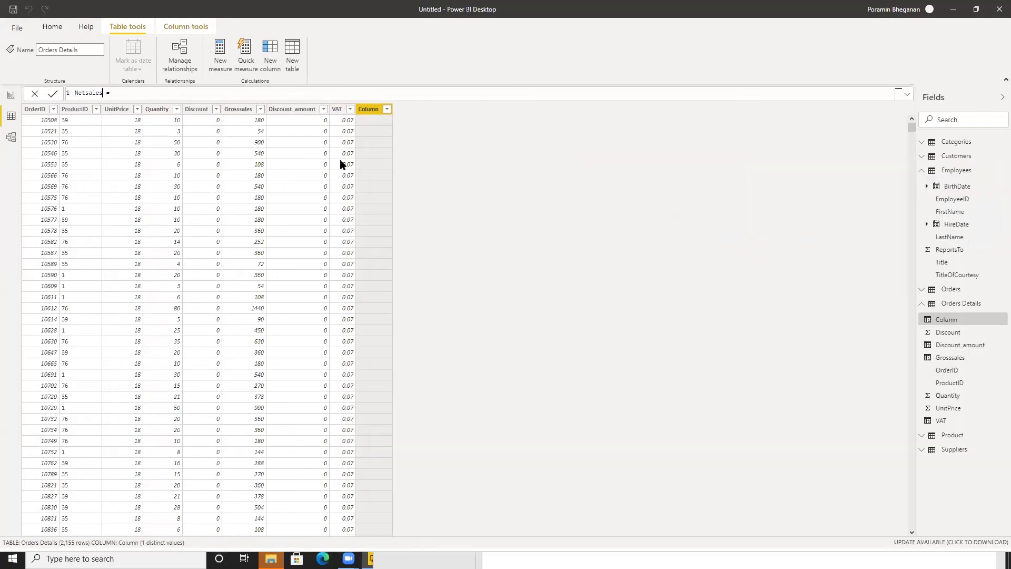
pyautogui.hotkey('alt', 'Tab')
pyautogui.click(175, 97)
pyautogui.write('gross')
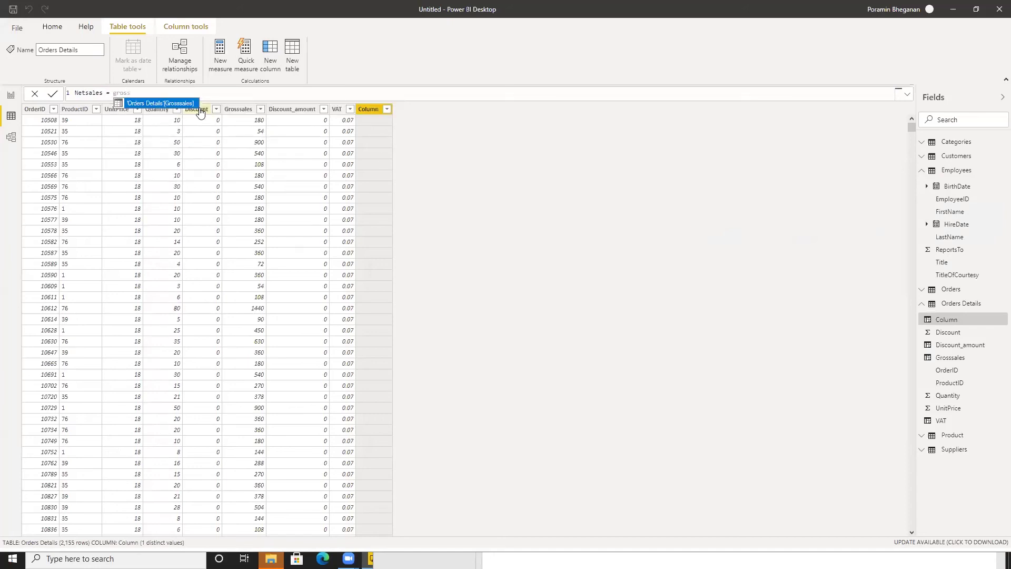
pyautogui.press('Tab')
pyautogui.write('-')
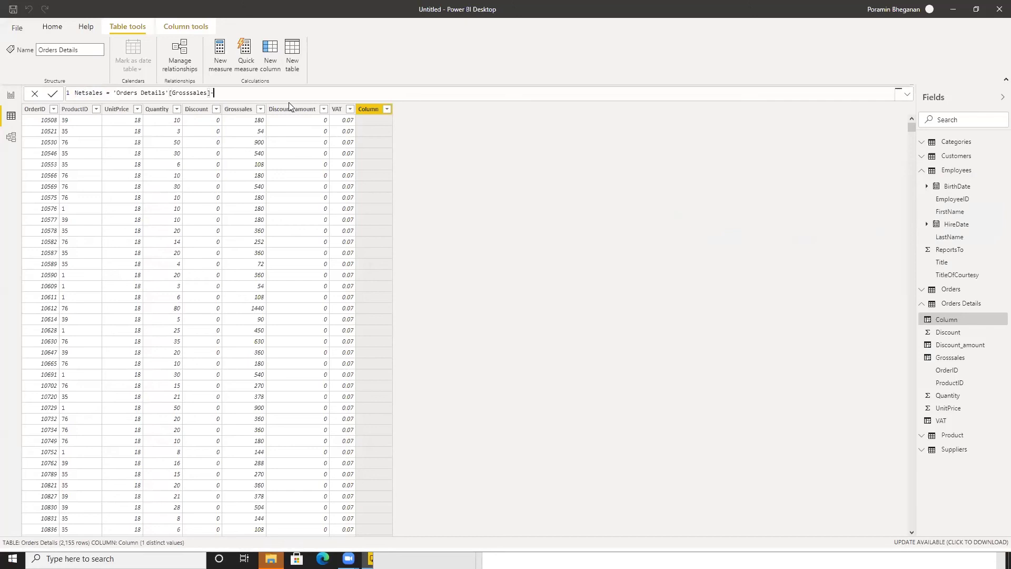
pyautogui.write('disc')
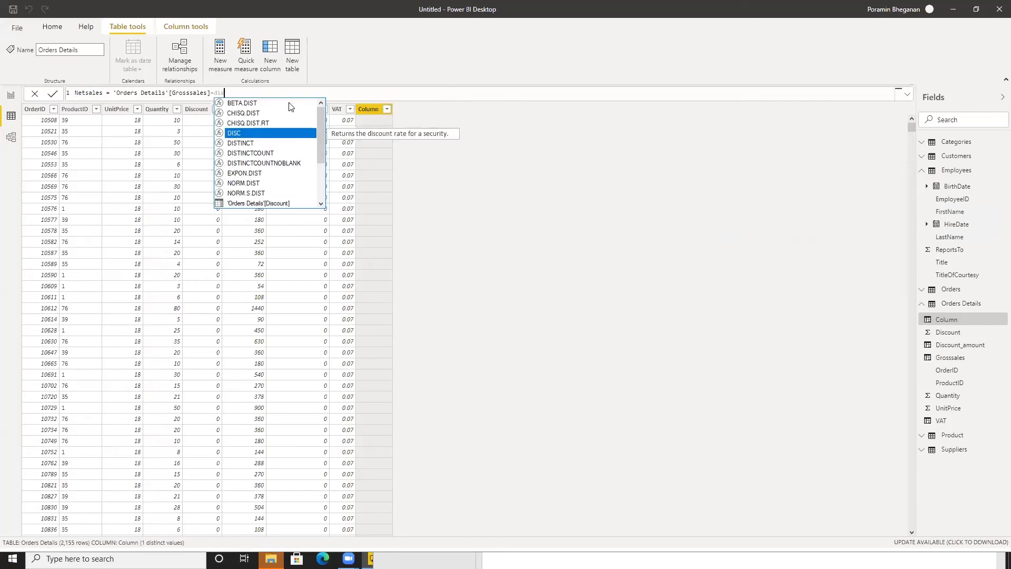
pyautogui.click(291, 123)
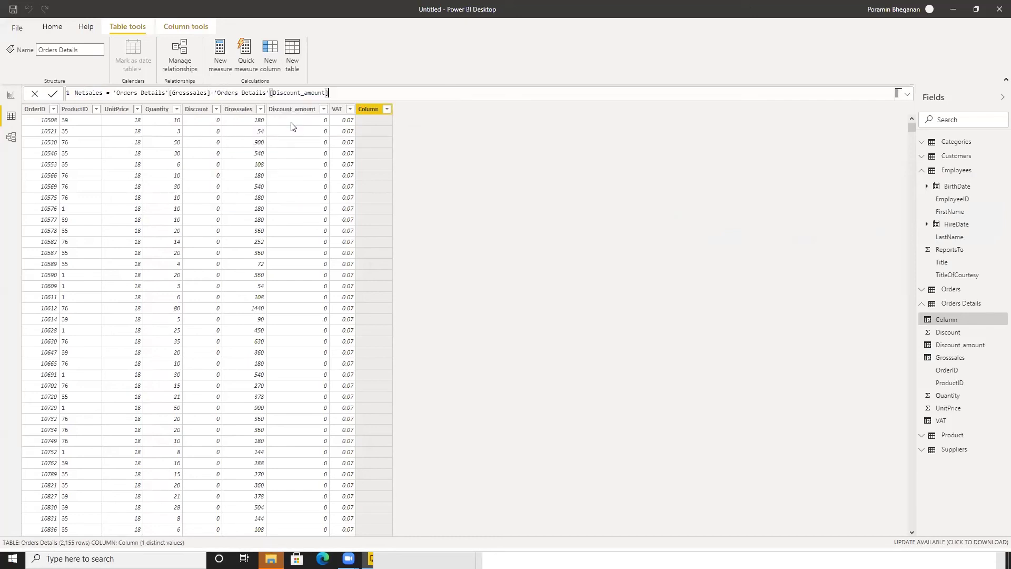
pyautogui.press('Return')
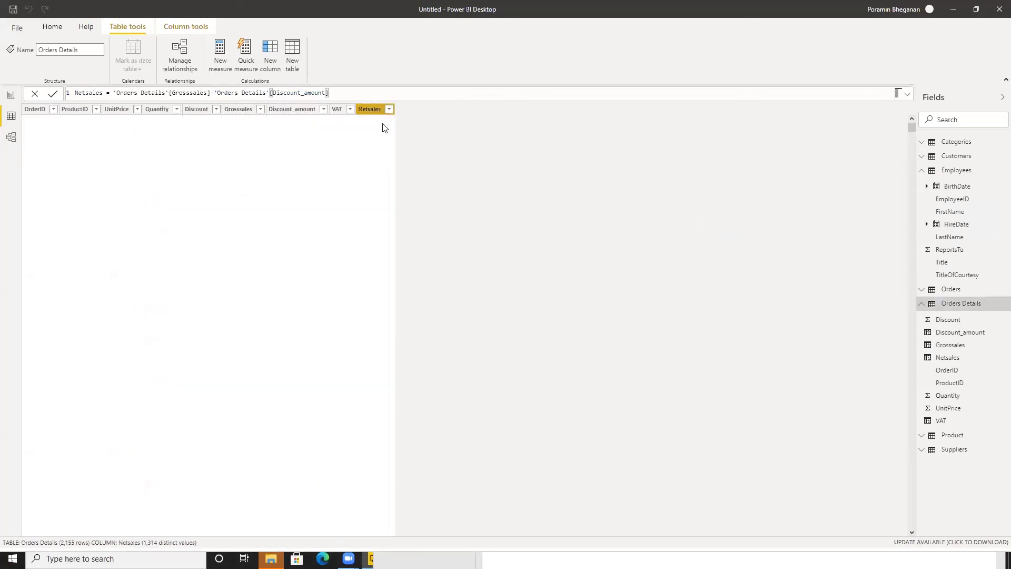
# Step: Take the name VAT_amount from the fourth task on the PowerPoint slide, and give it to a new calculated column in Orders Details
pyautogui.hotkey('alt', 'Tab')
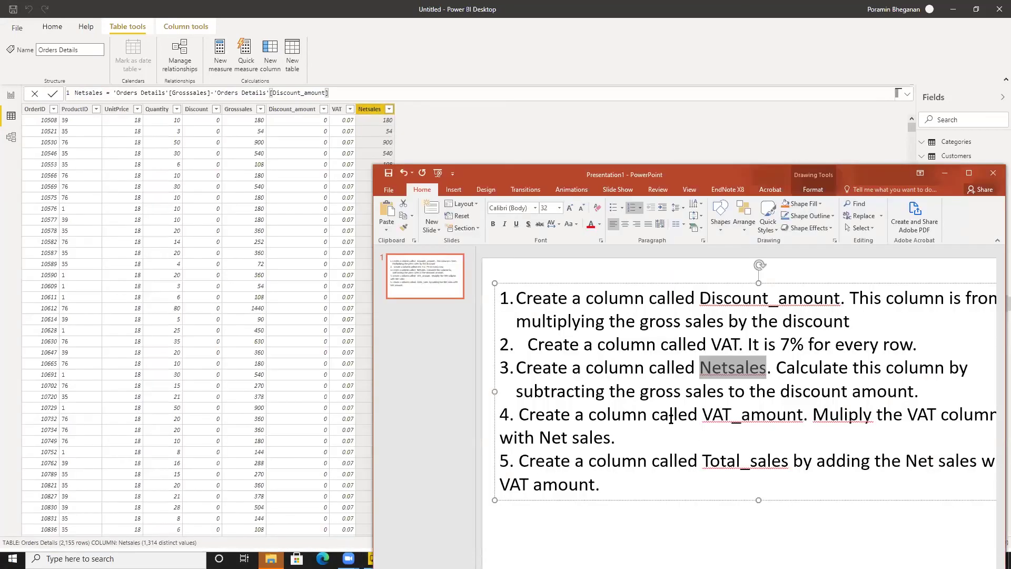
pyautogui.moveTo(702, 414); pyautogui.dragTo(802, 415)
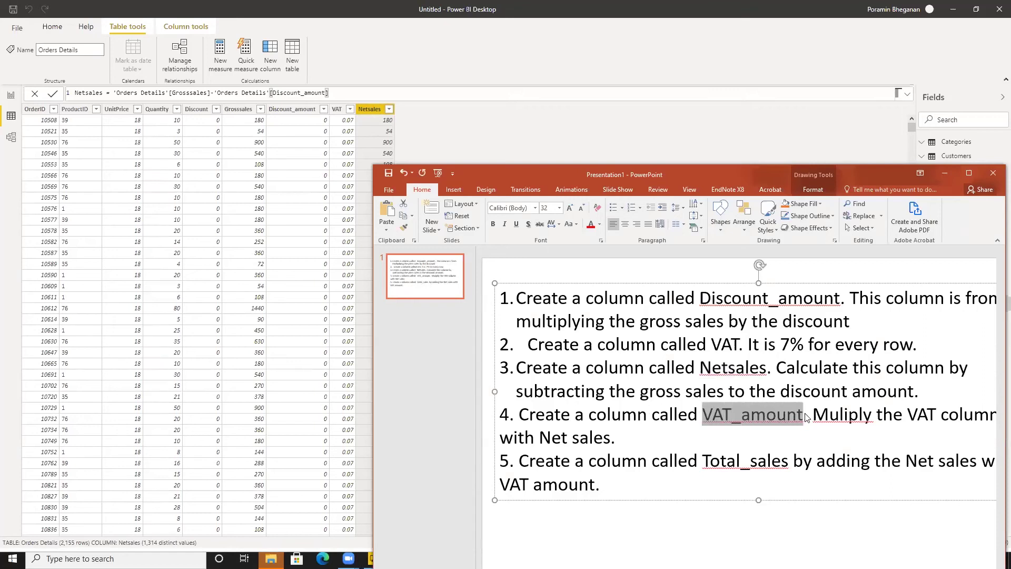
pyautogui.click(428, 114)
pyautogui.click(282, 58)
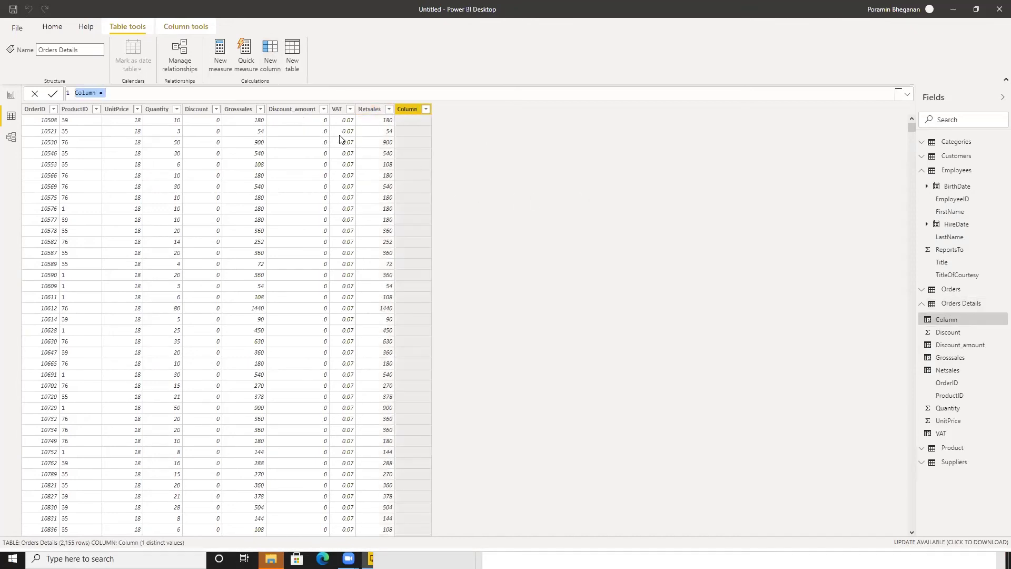
pyautogui.write('VAT_amount')
# Step: Check the fourth task on the slide, and define VAT_amount as 'Orders Details'[VAT] multiplied by 'Orders Details'[Netsales]
pyautogui.hotkey('alt', 'Tab')
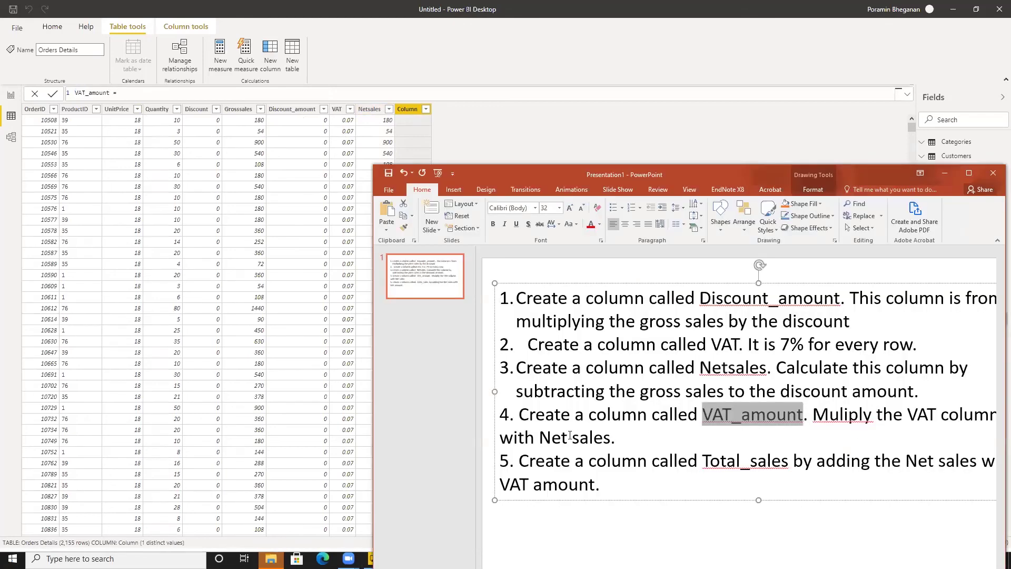
pyautogui.hotkey('alt', 'Tab')
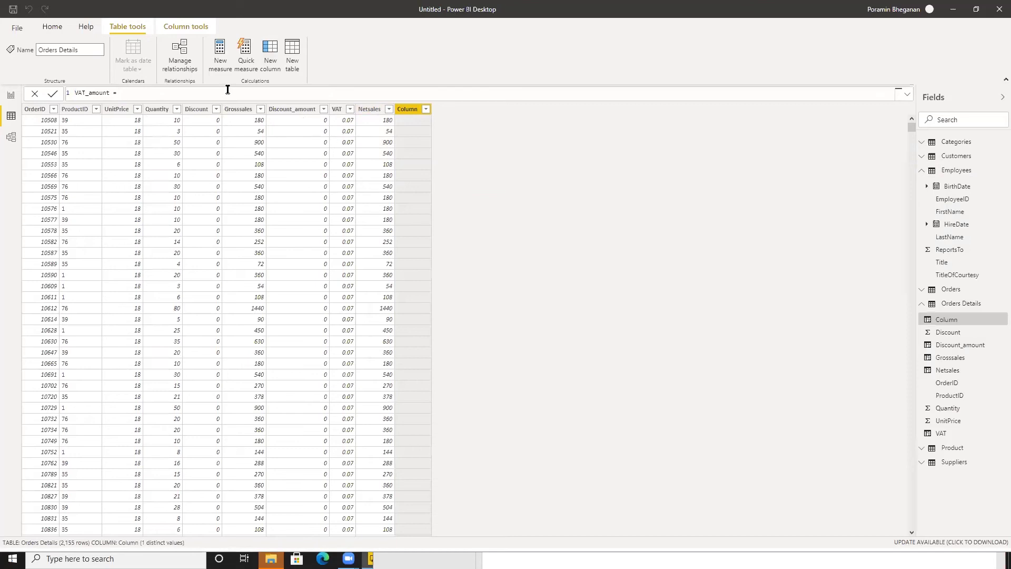
pyautogui.write('vat')
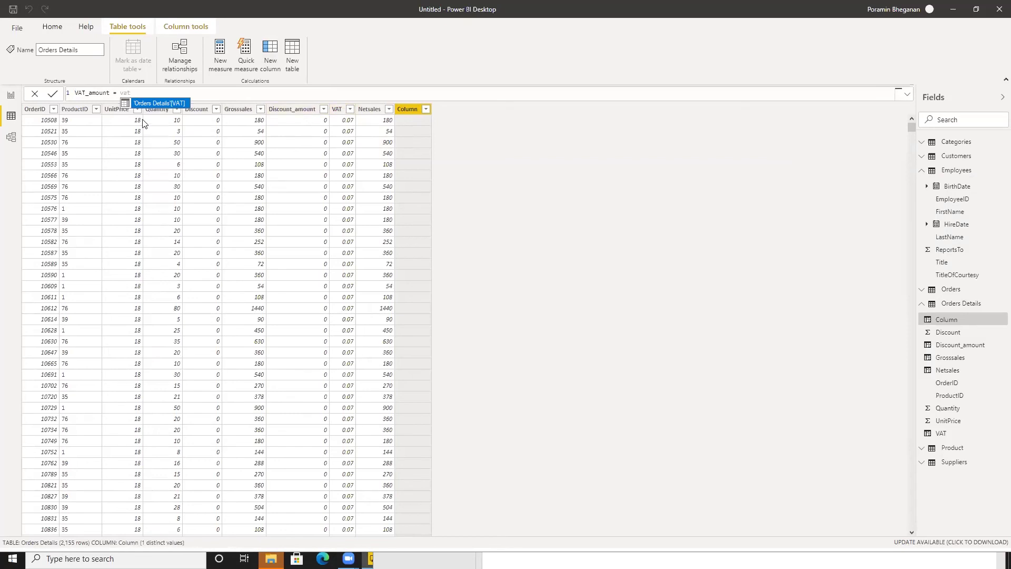
pyautogui.click(168, 102)
pyautogui.write('*net')
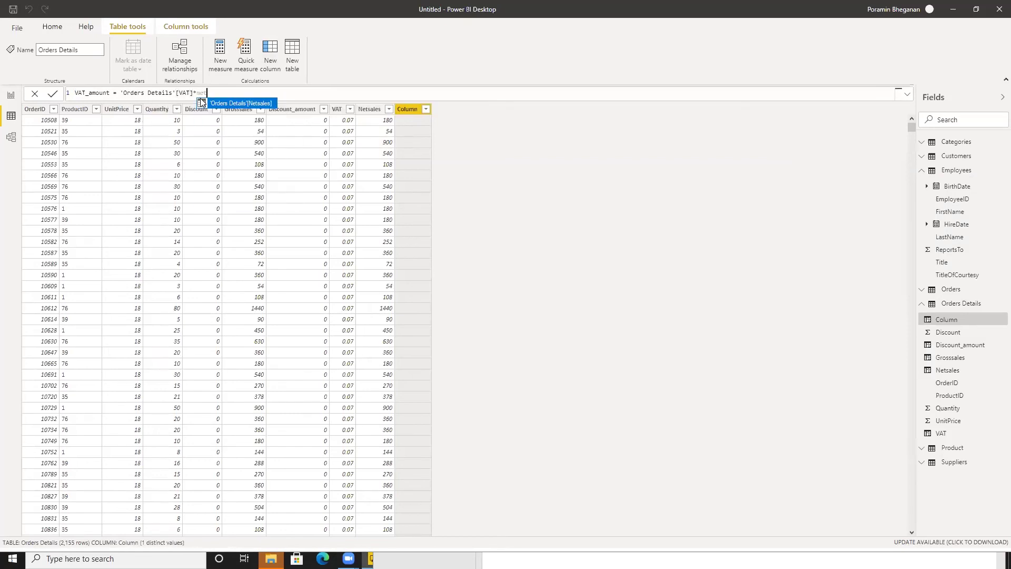
pyautogui.click(248, 102)
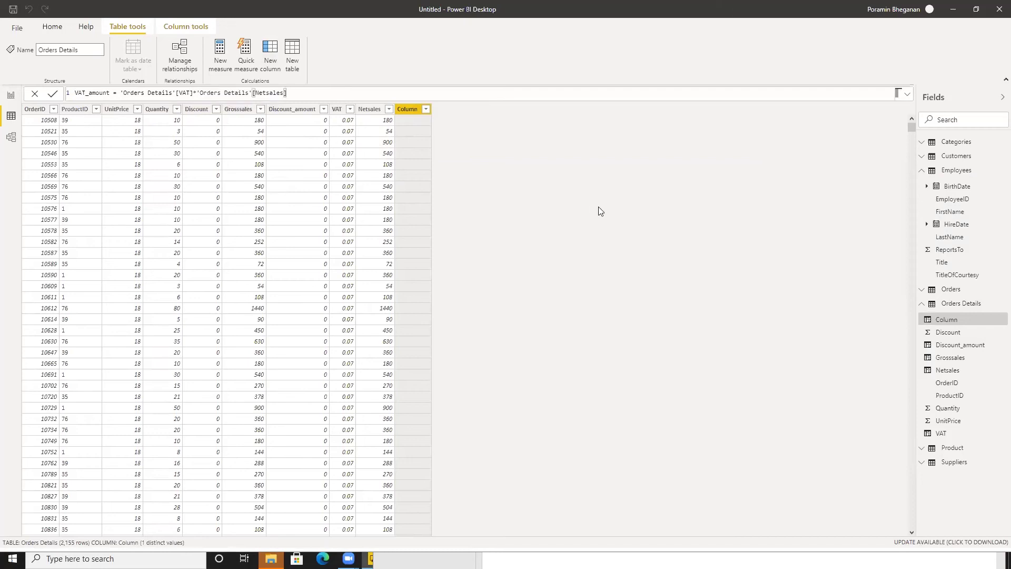
pyautogui.press('Return')
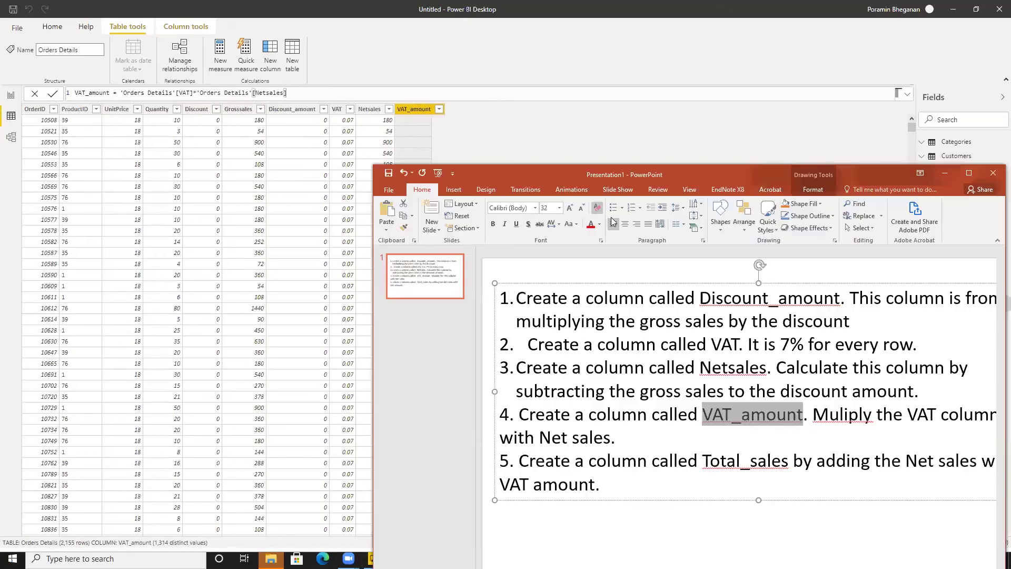
# Step: Add another calculated column to Orders Details, and name it Total_sales by copying the name from the fifth task in PowerPoint
pyautogui.hotkey('alt', 'Tab')
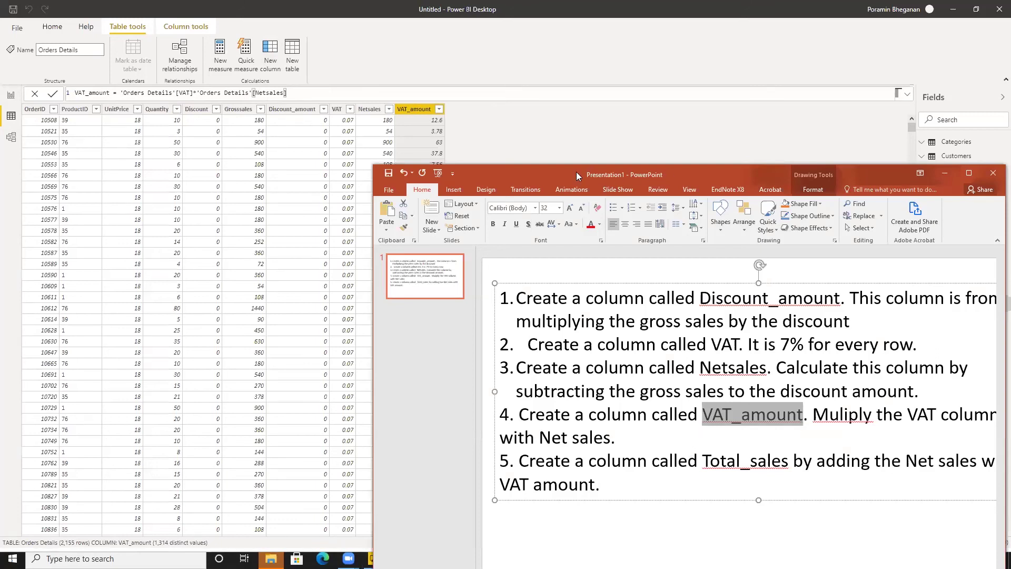
pyautogui.moveTo(579, 171); pyautogui.dragTo(842, 197)
pyautogui.click(582, 159)
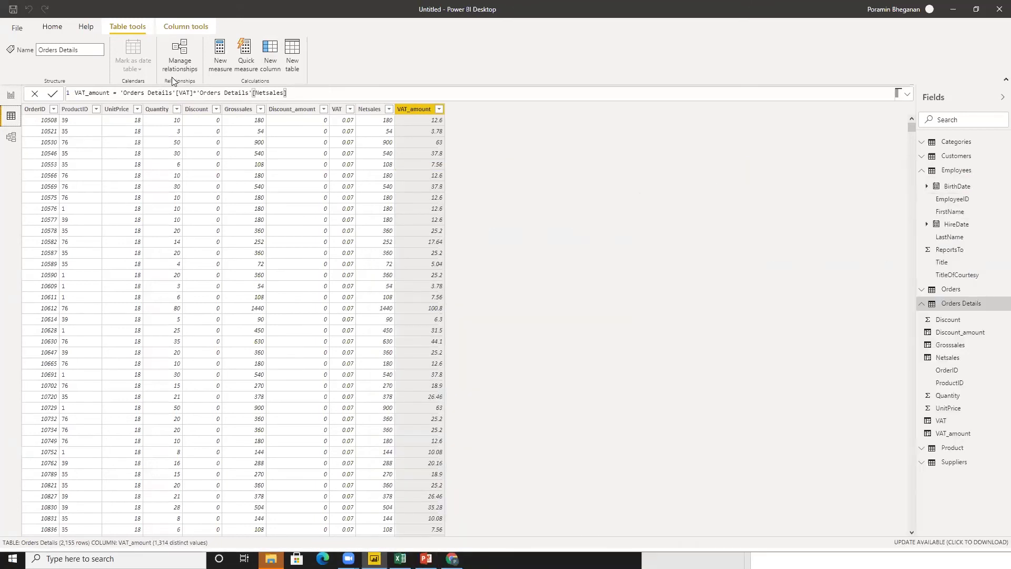
pyautogui.click(274, 55)
pyautogui.hotkey('alt', 'Tab')
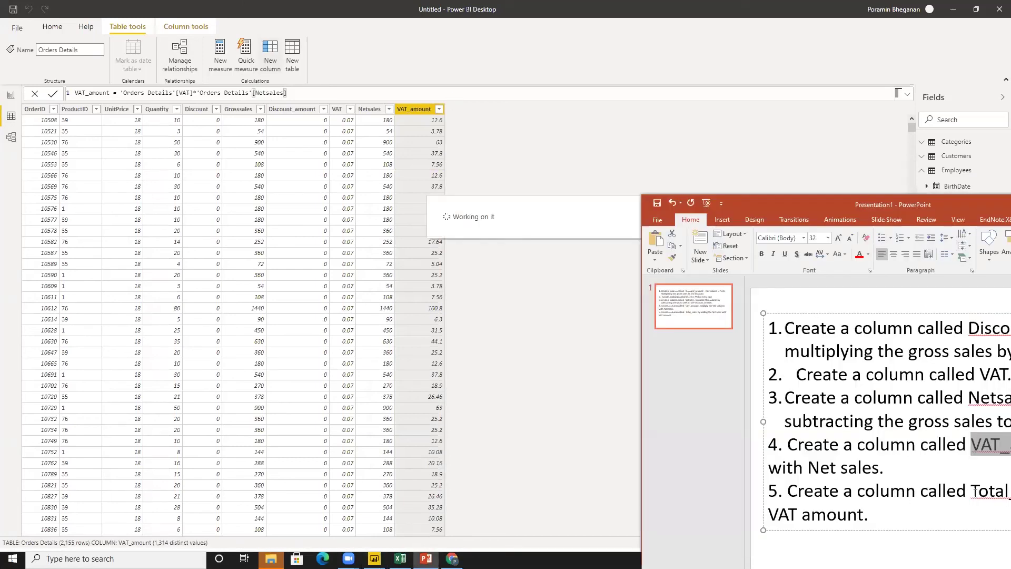
pyautogui.moveTo(971, 491); pyautogui.dragTo(1008, 492)
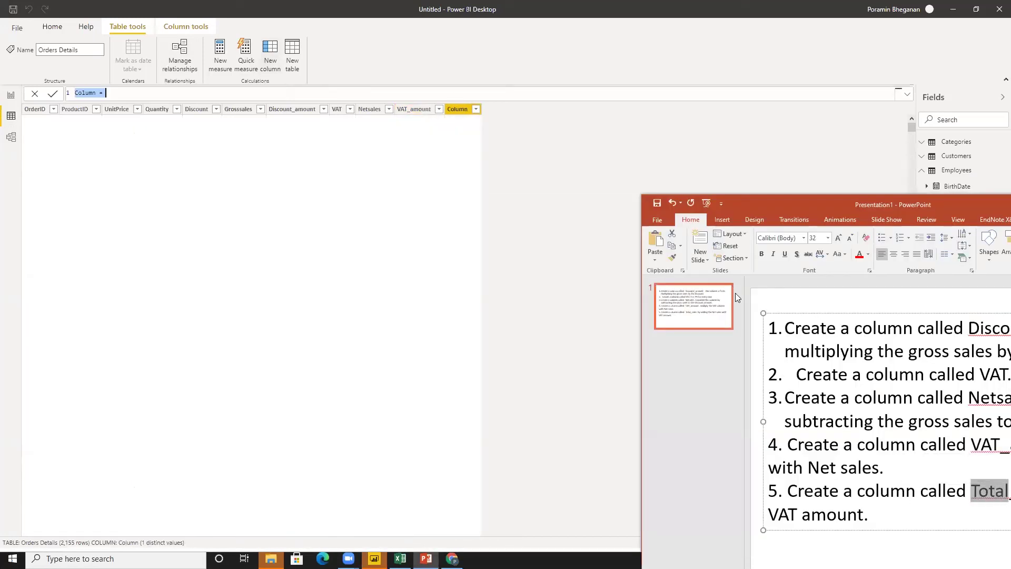
pyautogui.moveTo(742, 204); pyautogui.dragTo(646, 182)
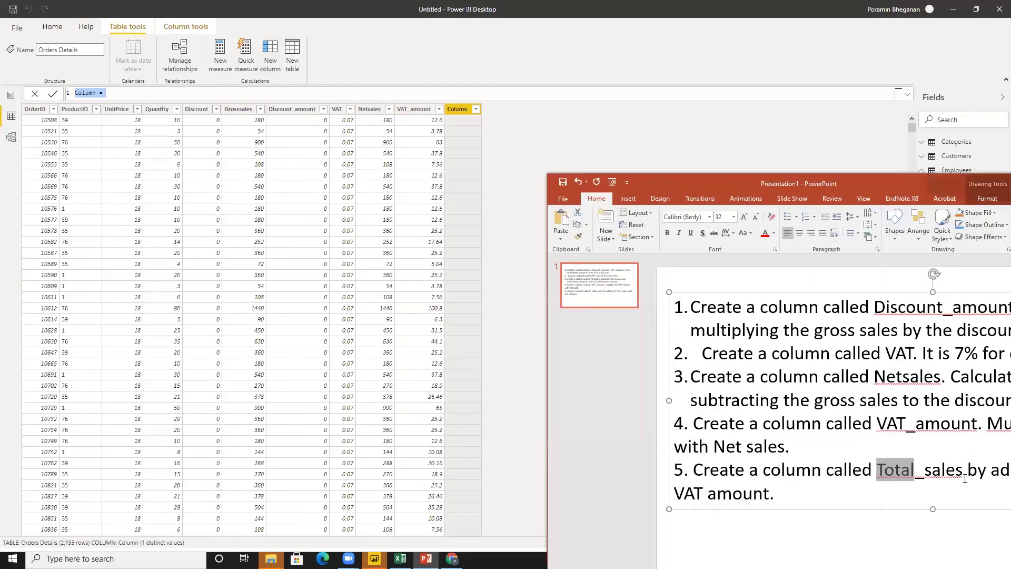
pyautogui.moveTo(965, 478); pyautogui.dragTo(964, 478)
pyautogui.hotkey('ctrl', 'c')
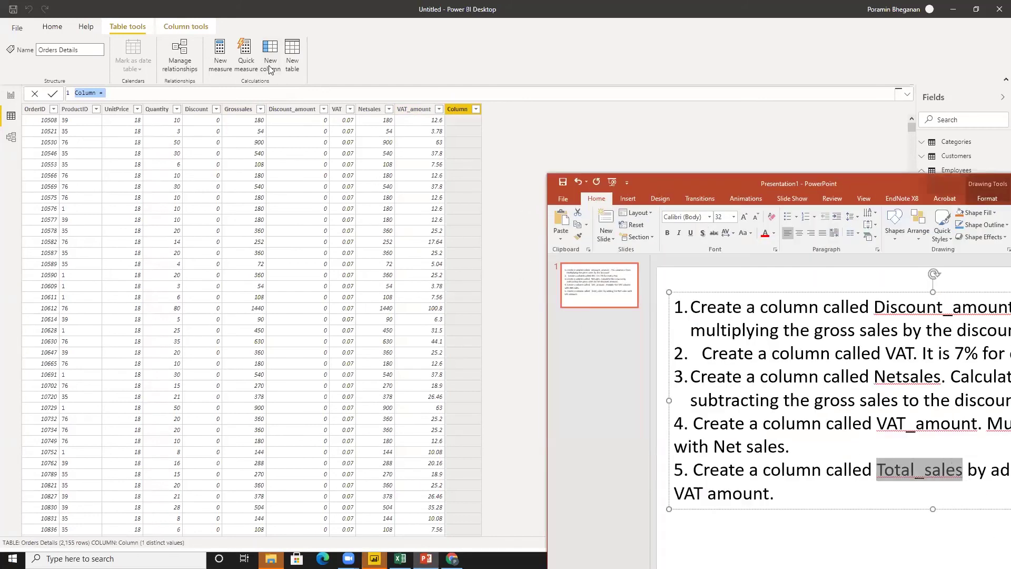
pyautogui.doubleClick(84, 94)
pyautogui.hotkey('ctrl', 'v')
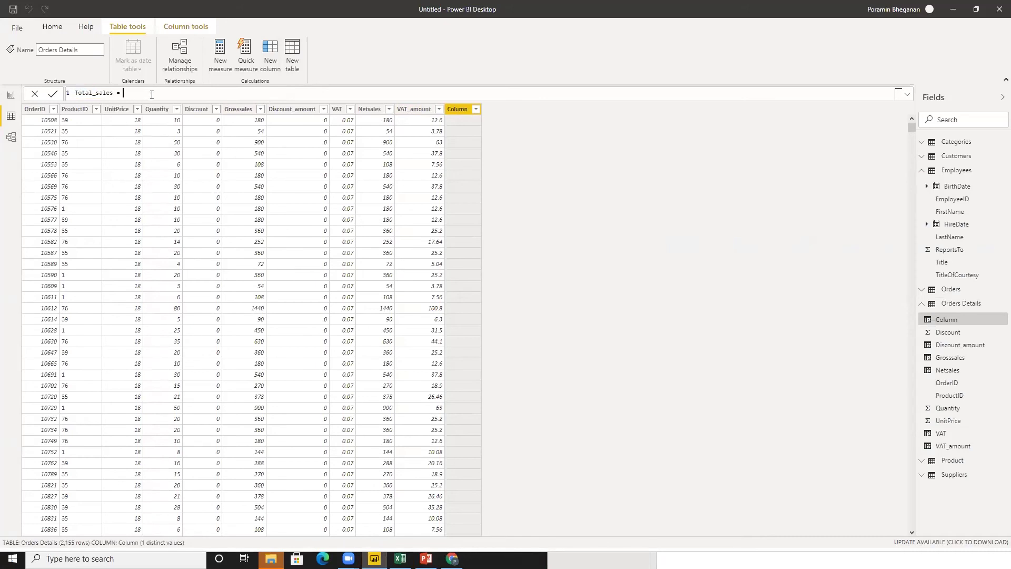
# Step: Define the Total_sales column as 'Orders Details'[Netsales] plus 'Orders Details'[VAT_amount]
pyautogui.hotkey('alt', 'Tab')
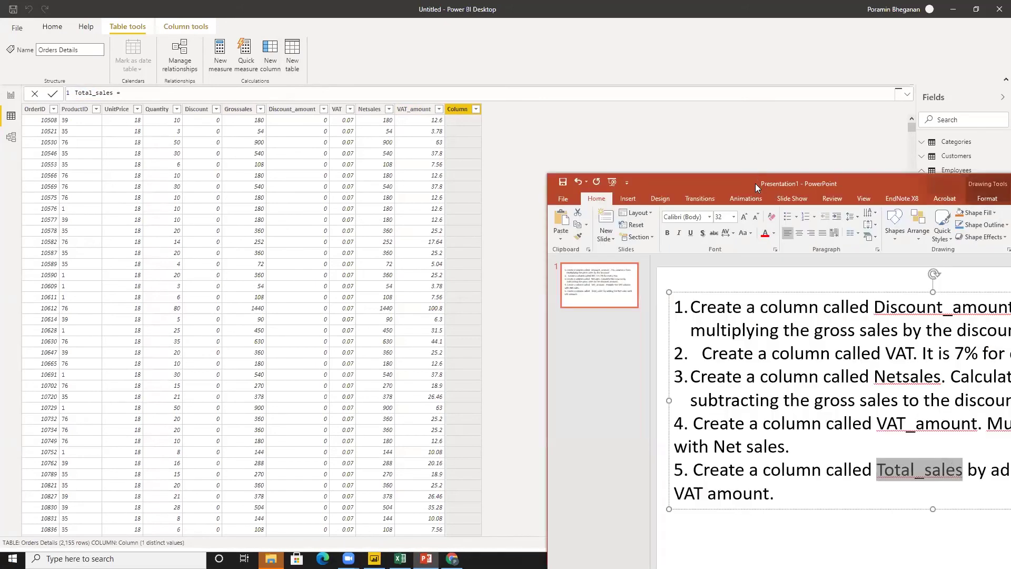
pyautogui.moveTo(755, 183); pyautogui.dragTo(863, 183)
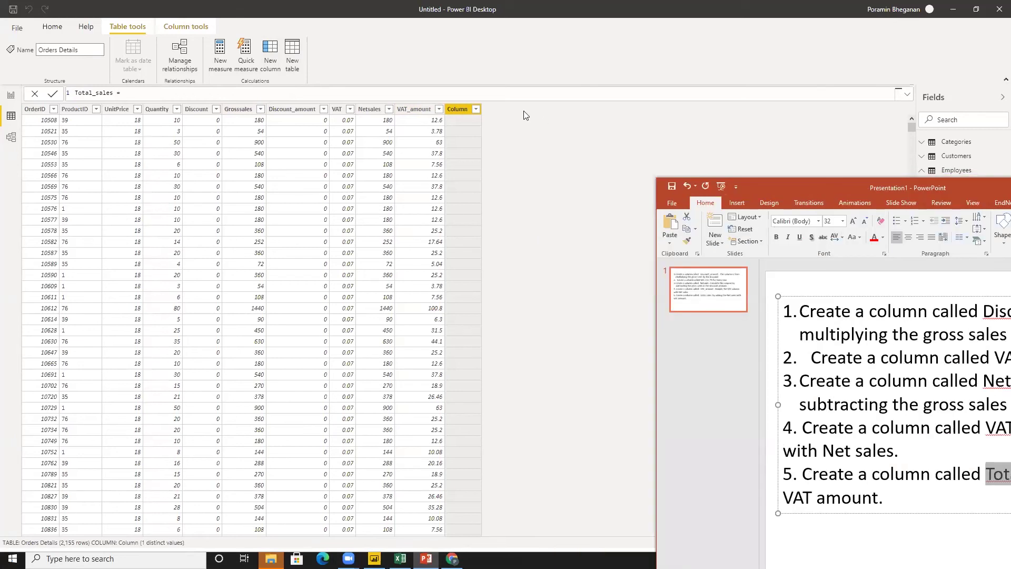
pyautogui.hotkey('alt', 'Tab')
pyautogui.write('net')
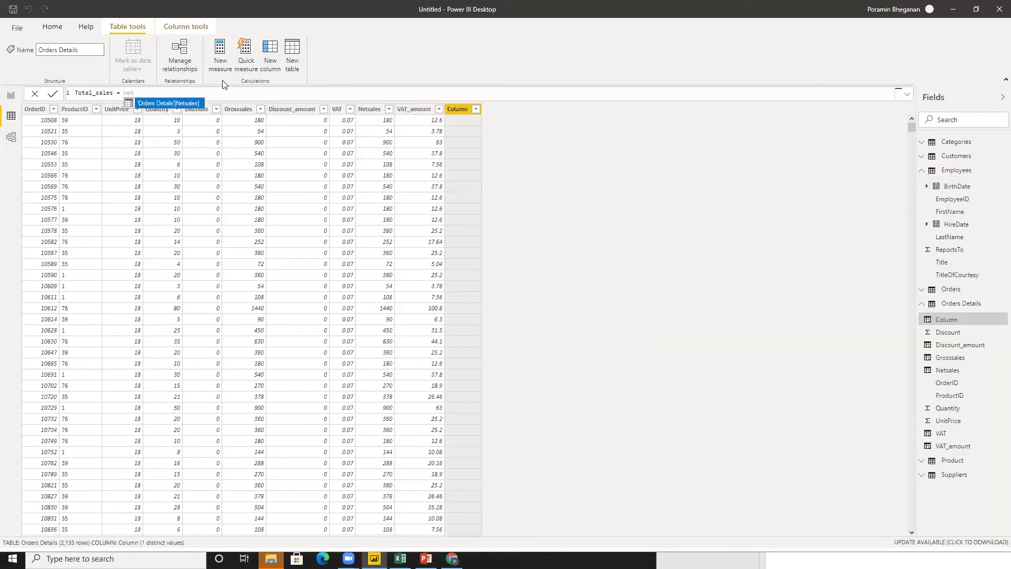
pyautogui.click(181, 103)
pyautogui.write('+vat')
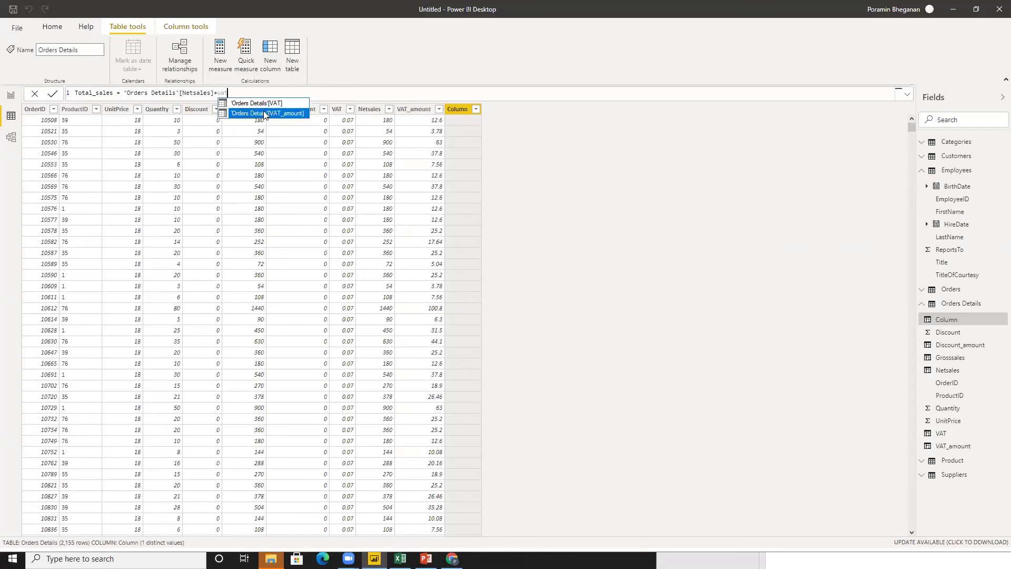
pyautogui.click(265, 114)
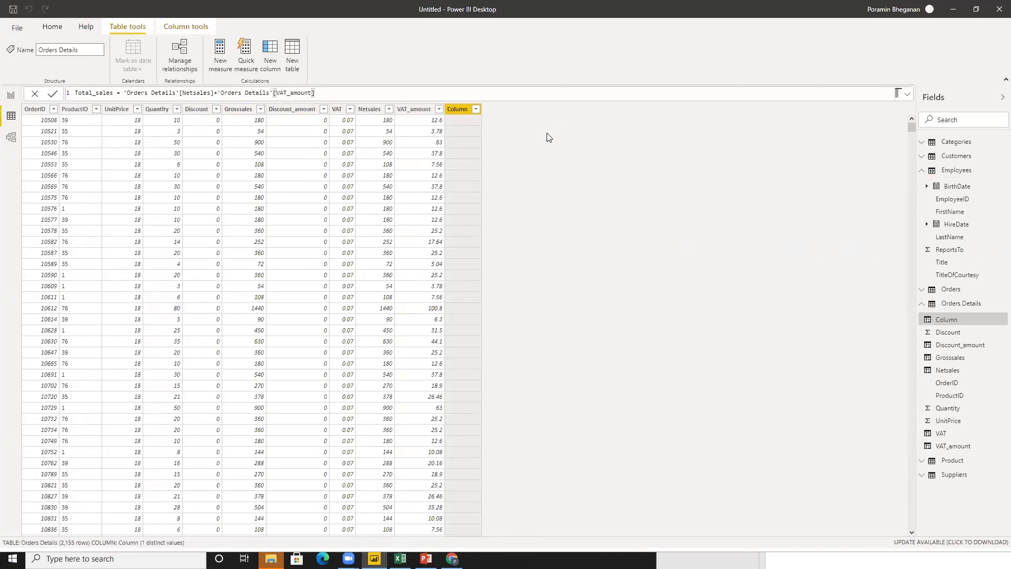
pyautogui.press('Return')
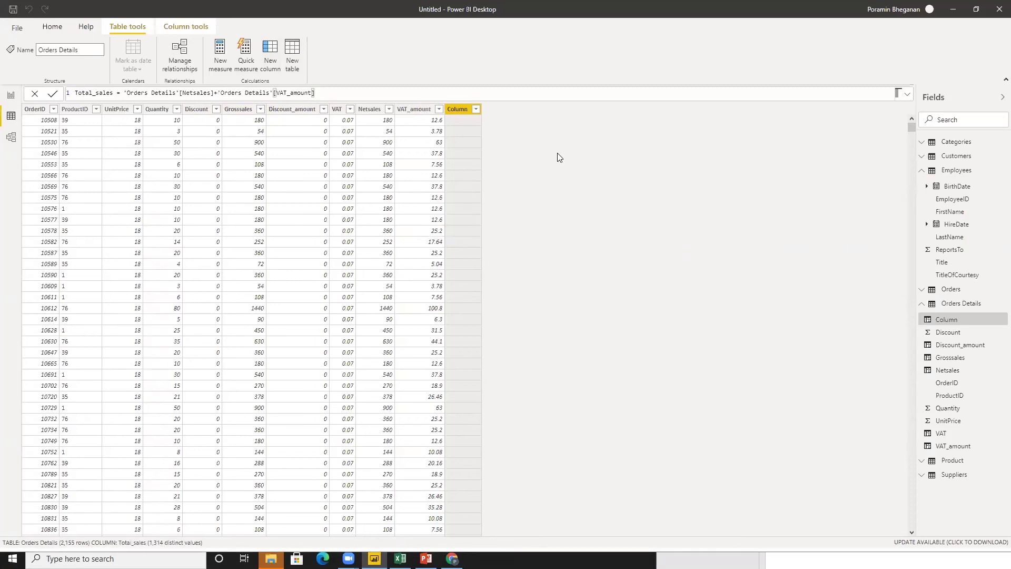